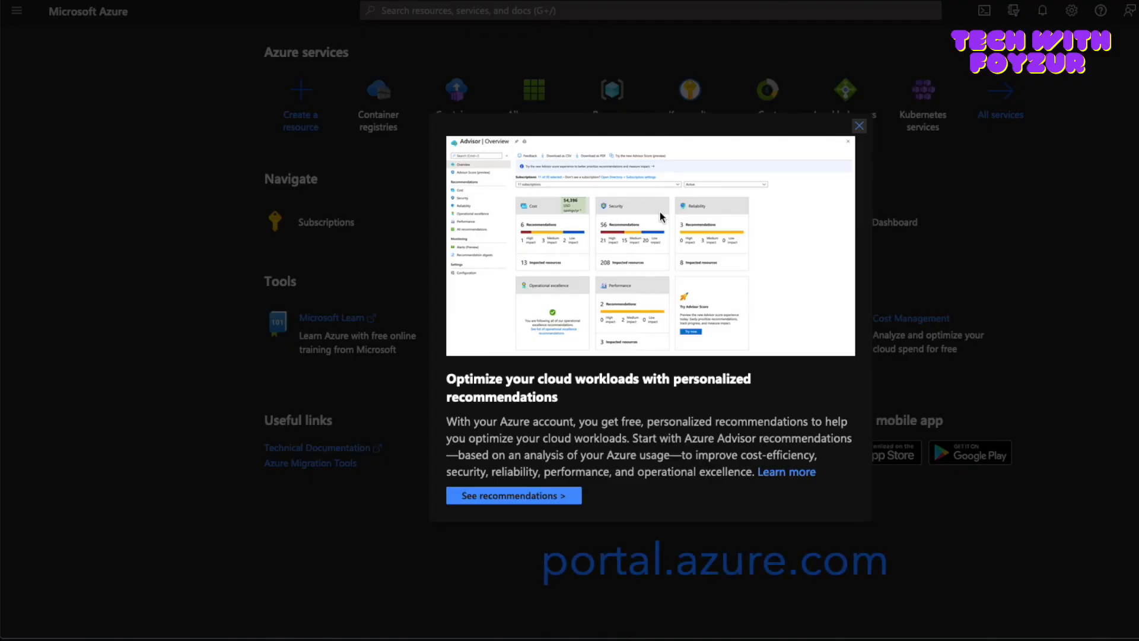
Dismiss the Advisor recommendations pop-up and view the All resources list.
{"action": "left_click", "coordinate": [859, 125]}
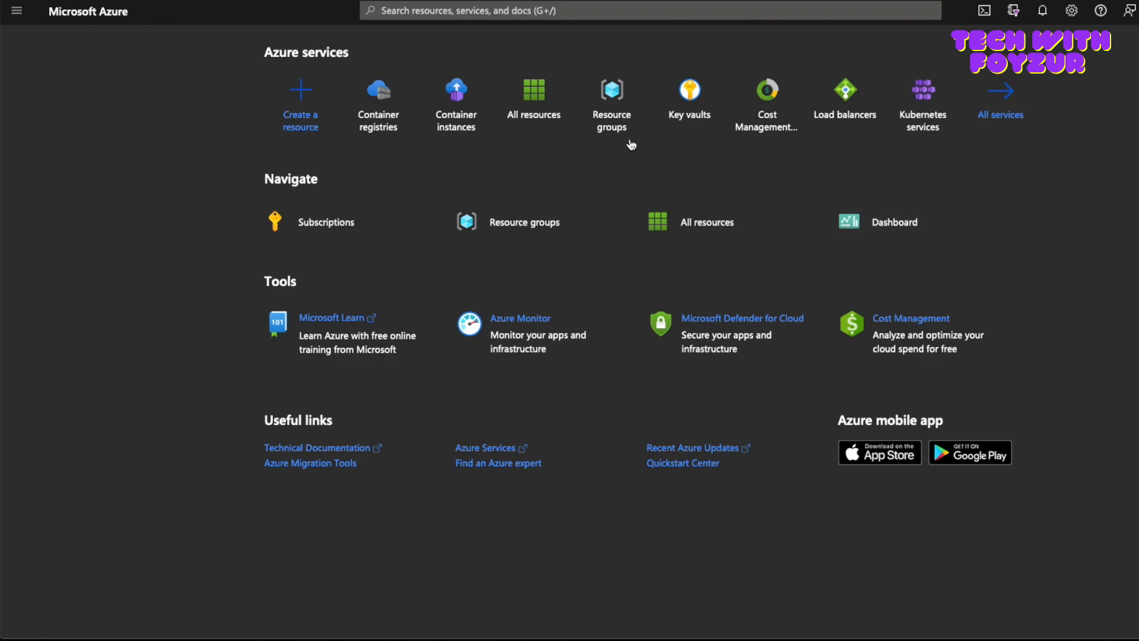
{"action": "left_click", "coordinate": [16, 11]}
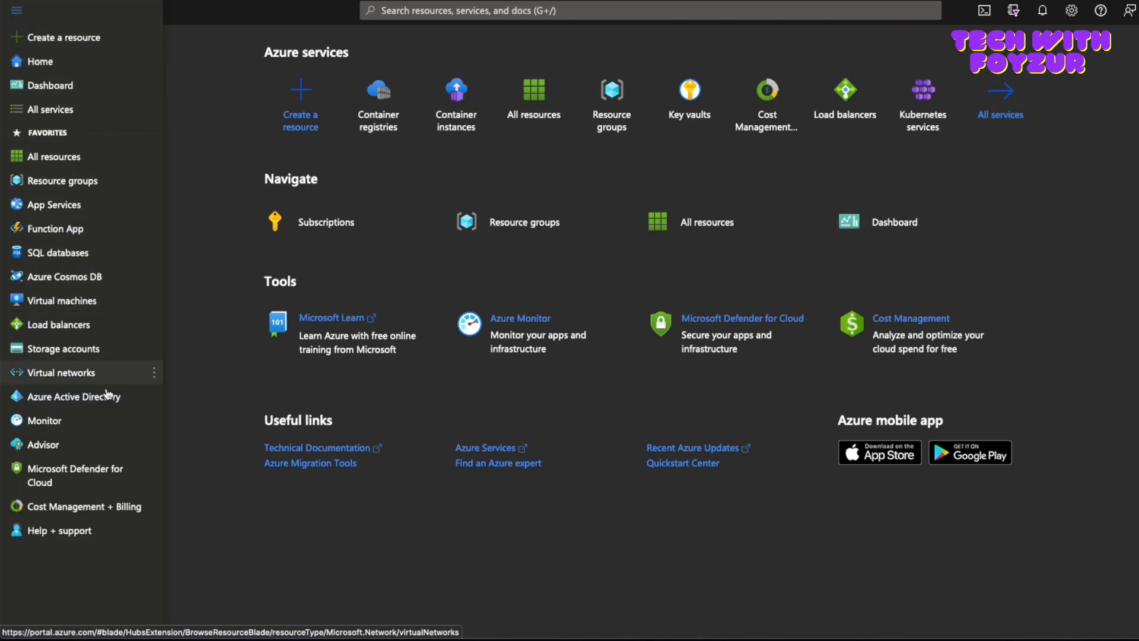
{"action": "left_click", "coordinate": [56, 157]}
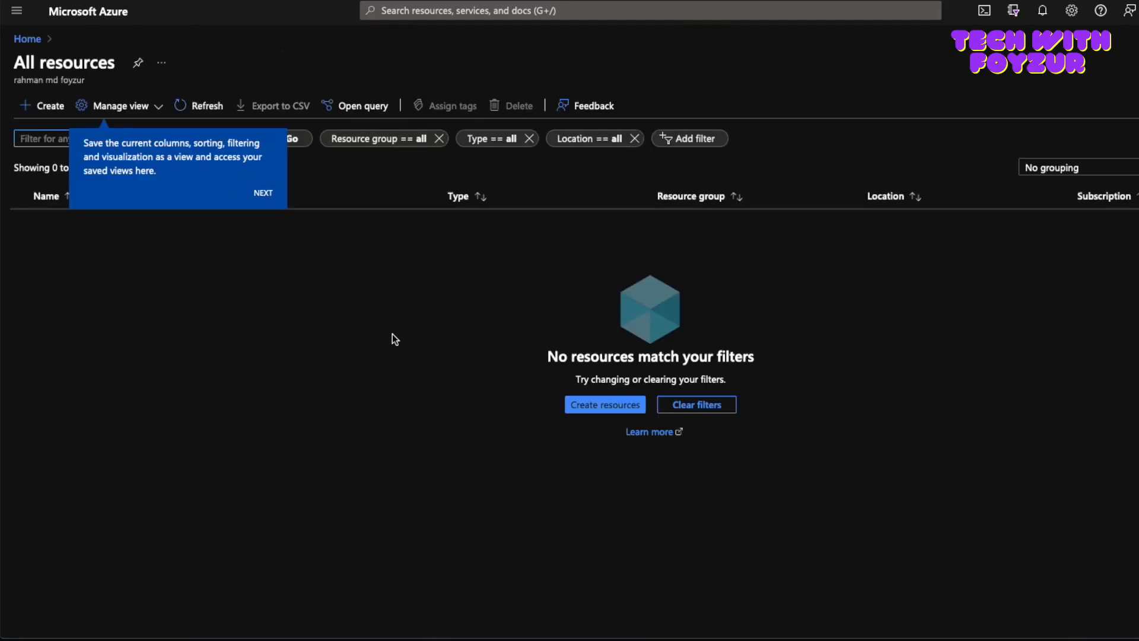
Open the portal dashboard and look through its tiles, including the quickstarts and tutorials.
{"action": "left_click", "coordinate": [17, 11]}
{"action": "left_click", "coordinate": [54, 84]}
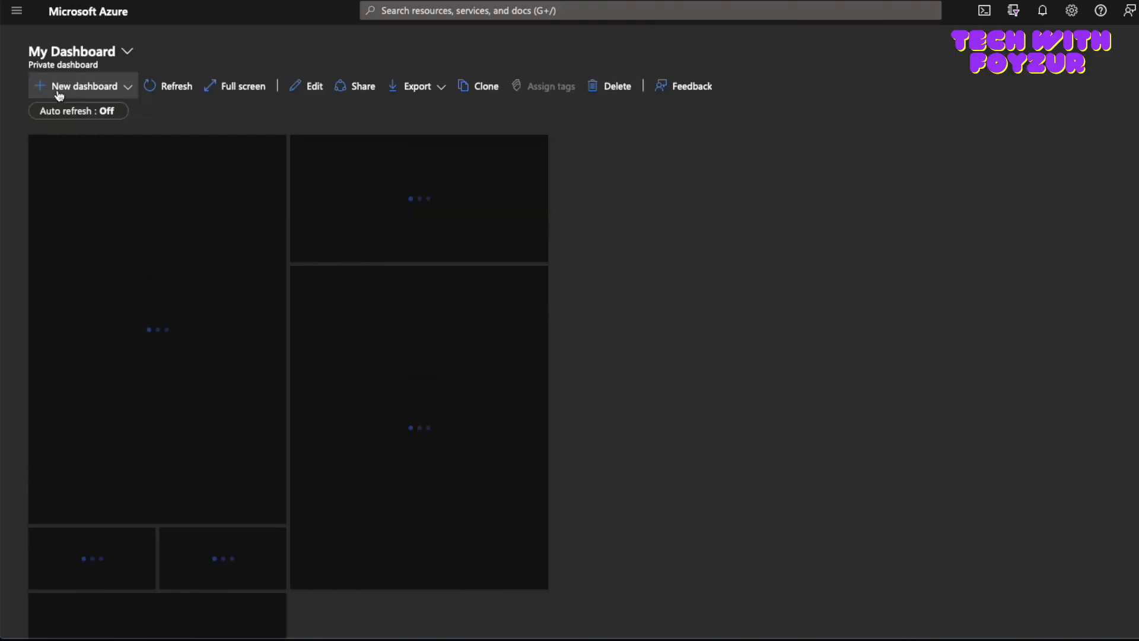
{"action": "scroll", "coordinate": [395, 332], "scroll_direction": "down", "scroll_amount": 2}
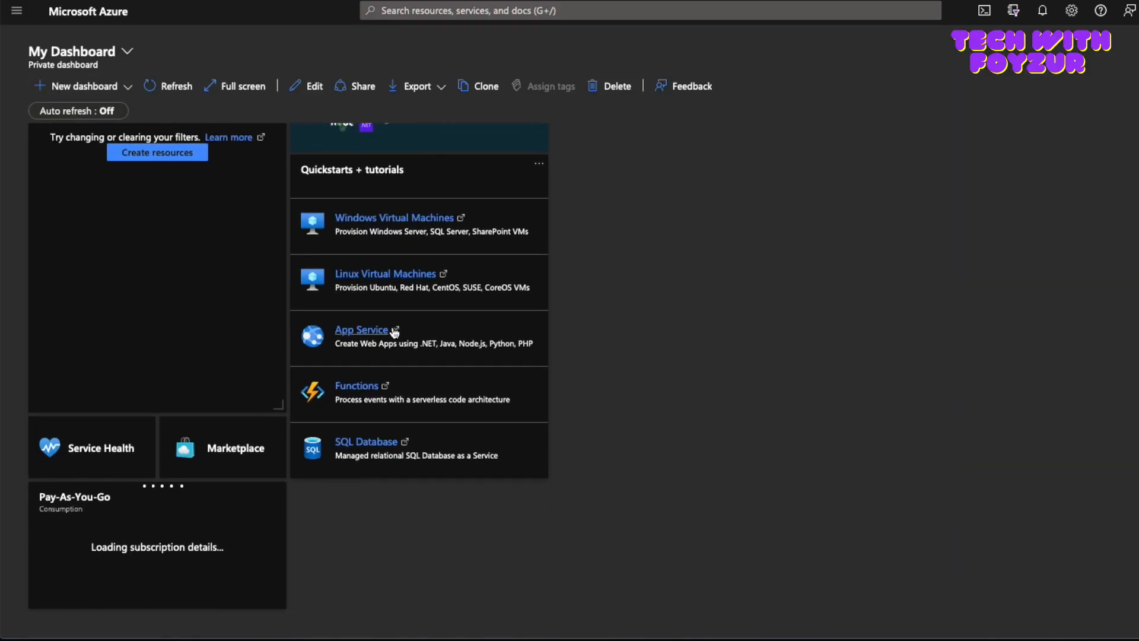
{"action": "scroll", "coordinate": [394, 331], "scroll_direction": "up", "scroll_amount": 2}
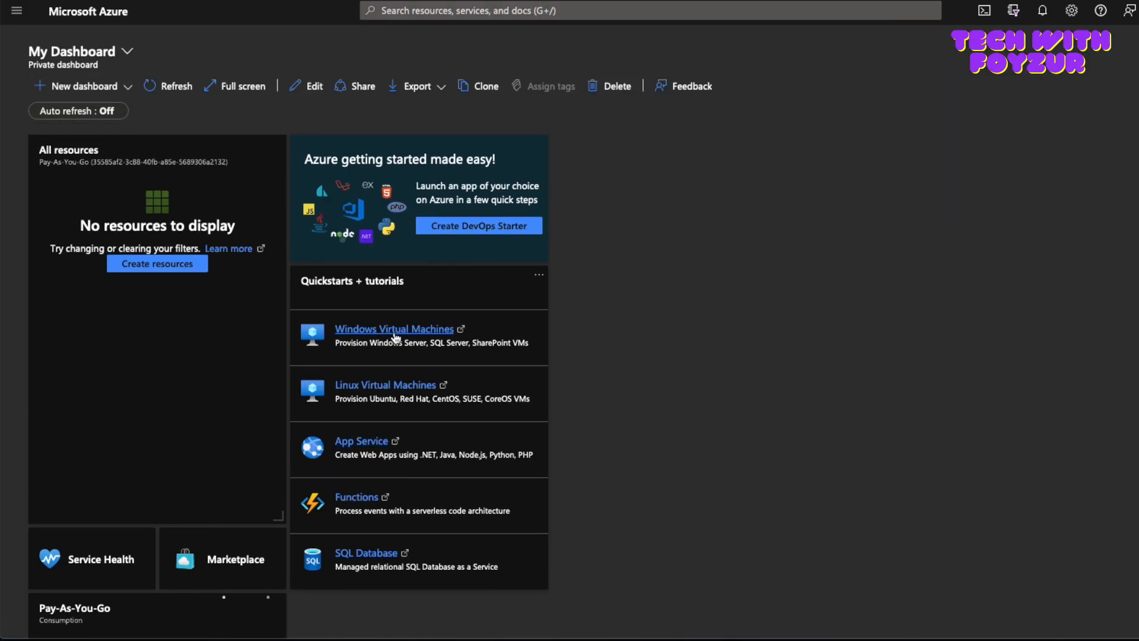
View the Resource groups list and return to the portal home page.
{"action": "left_click", "coordinate": [17, 11]}
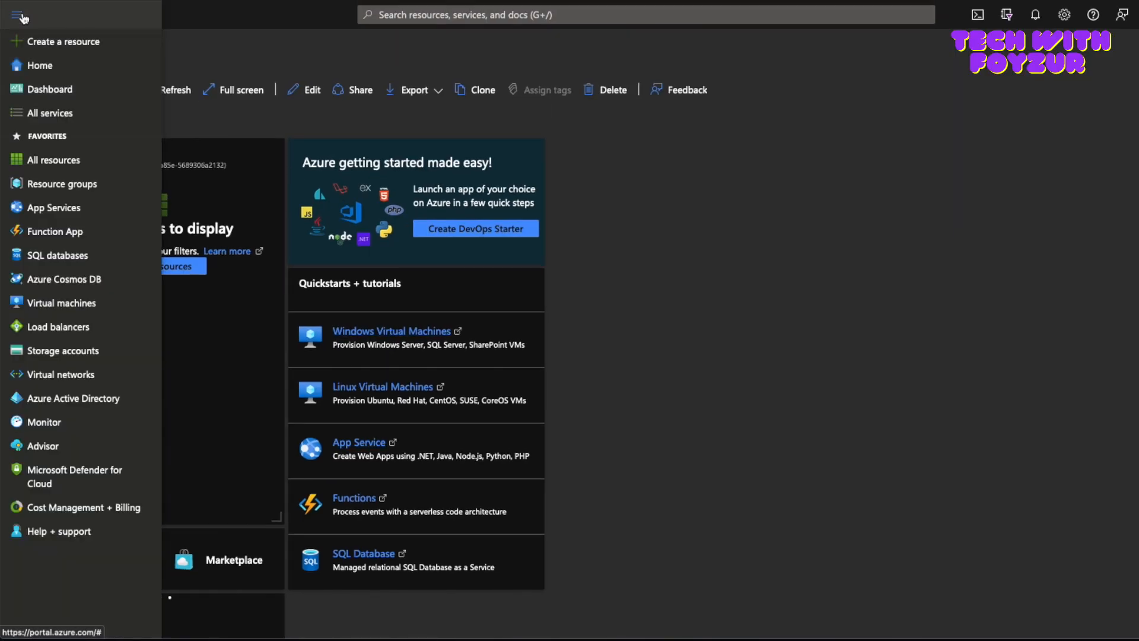
{"action": "left_click", "coordinate": [68, 184]}
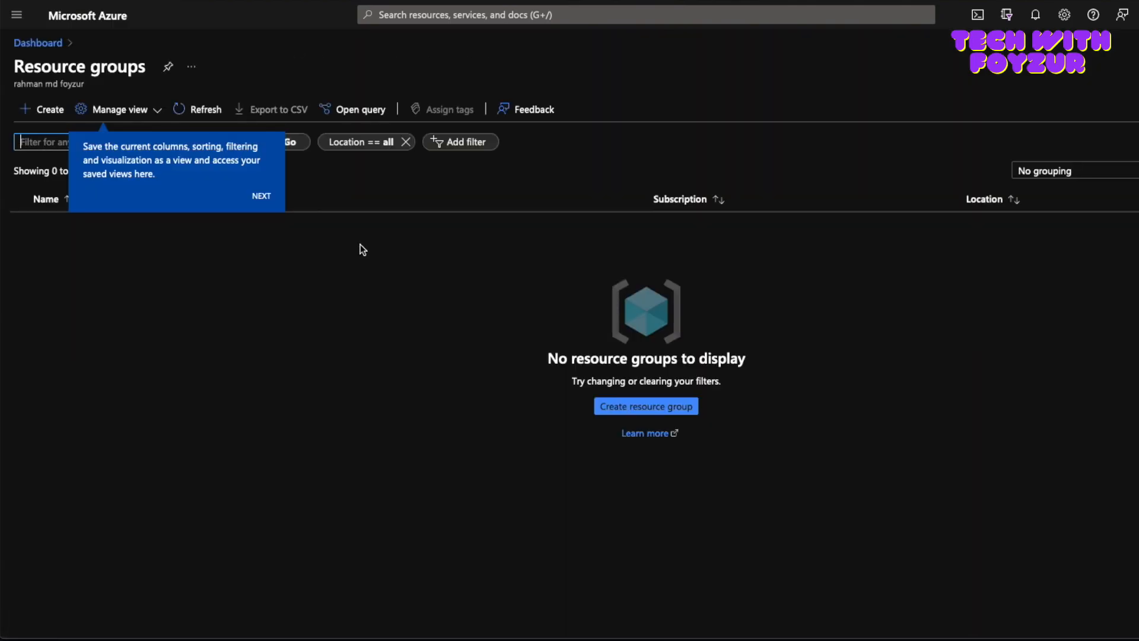
{"action": "left_click", "coordinate": [20, 13]}
{"action": "left_click", "coordinate": [41, 66]}
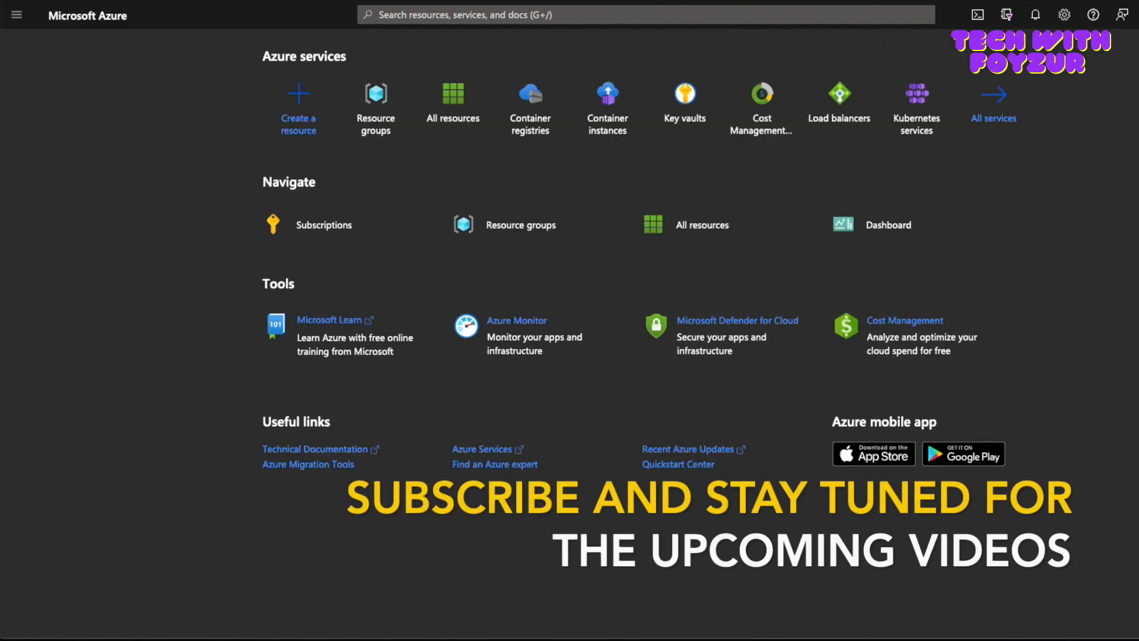
Change the portal's colour theme to Azure in the appearance settings and apply it.
{"action": "left_click", "coordinate": [1064, 15]}
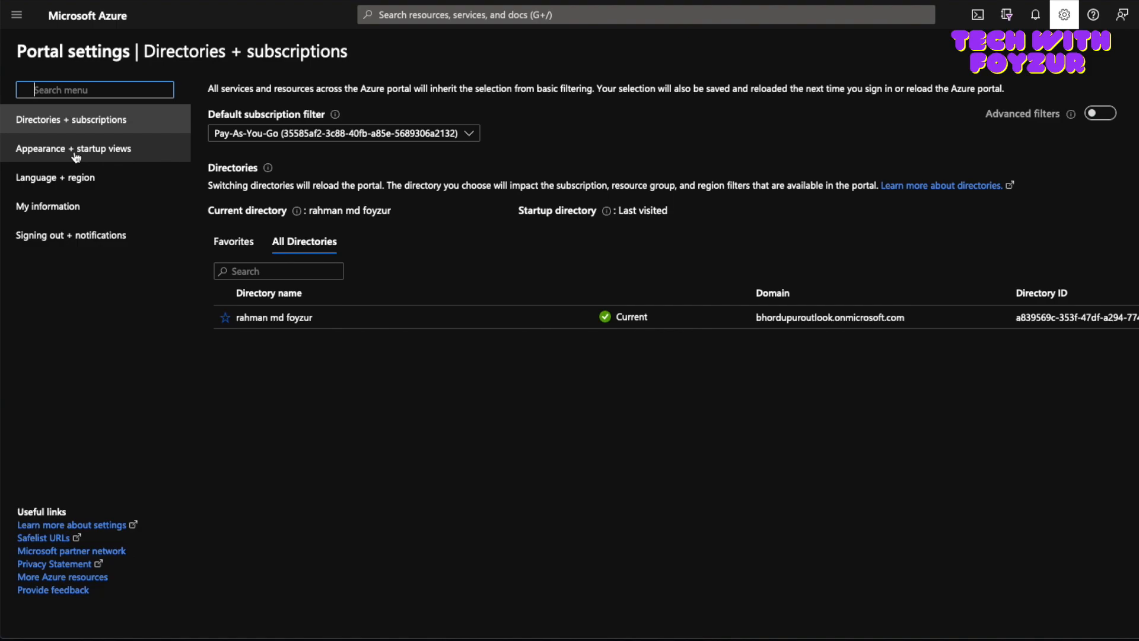
{"action": "left_click", "coordinate": [76, 155]}
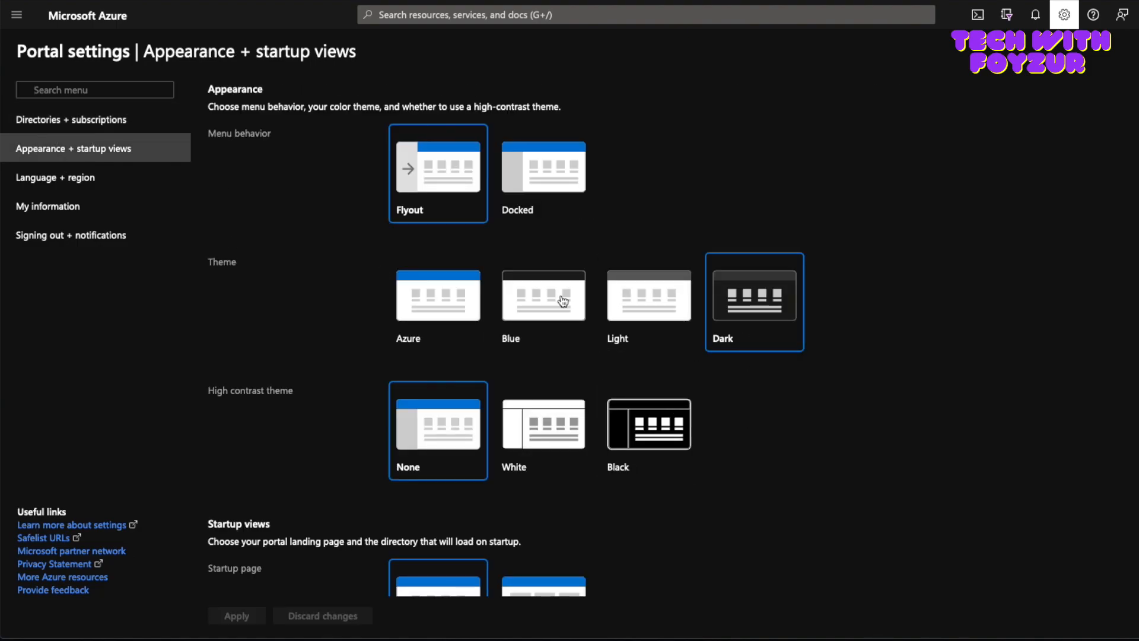
{"action": "left_click", "coordinate": [443, 298]}
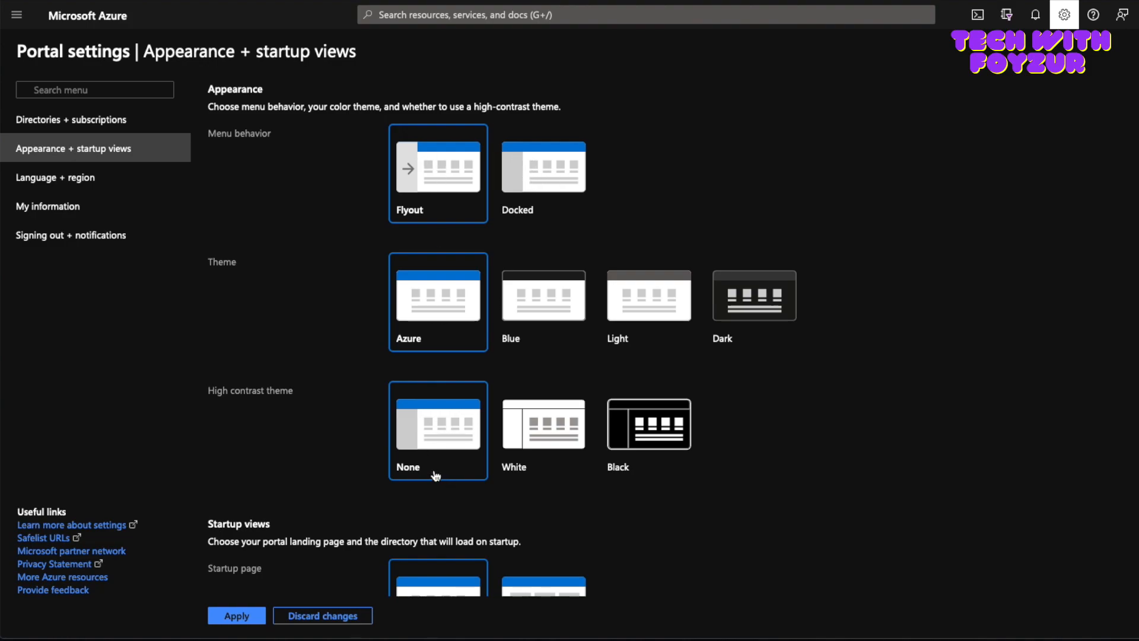
{"action": "scroll", "coordinate": [287, 559], "scroll_direction": "down", "scroll_amount": 2}
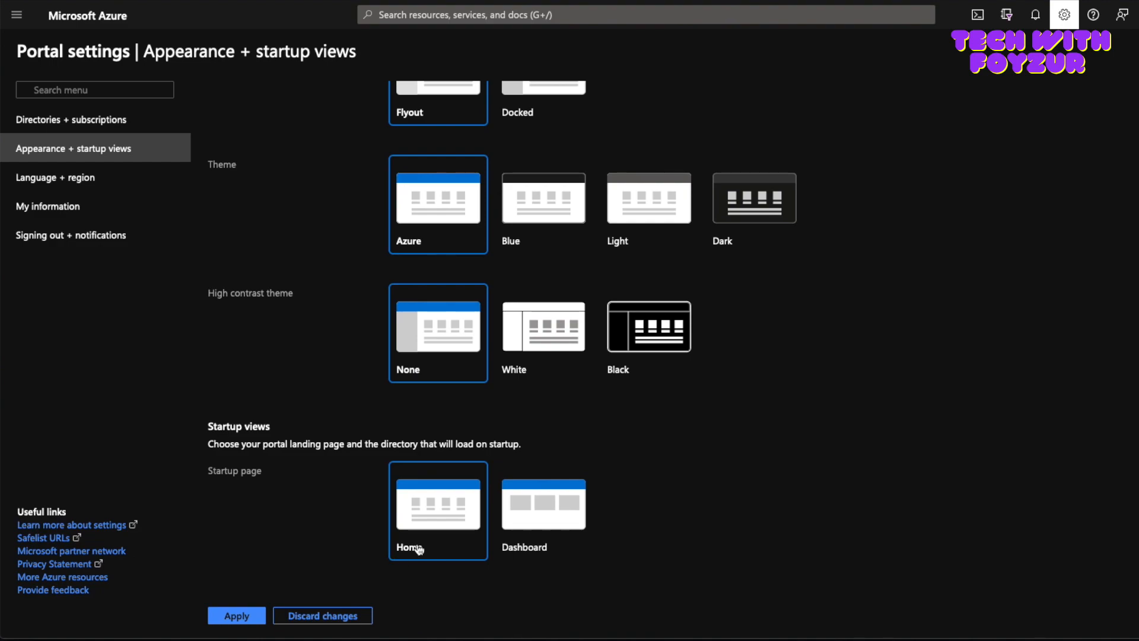
{"action": "scroll", "coordinate": [325, 559], "scroll_direction": "up", "scroll_amount": 2}
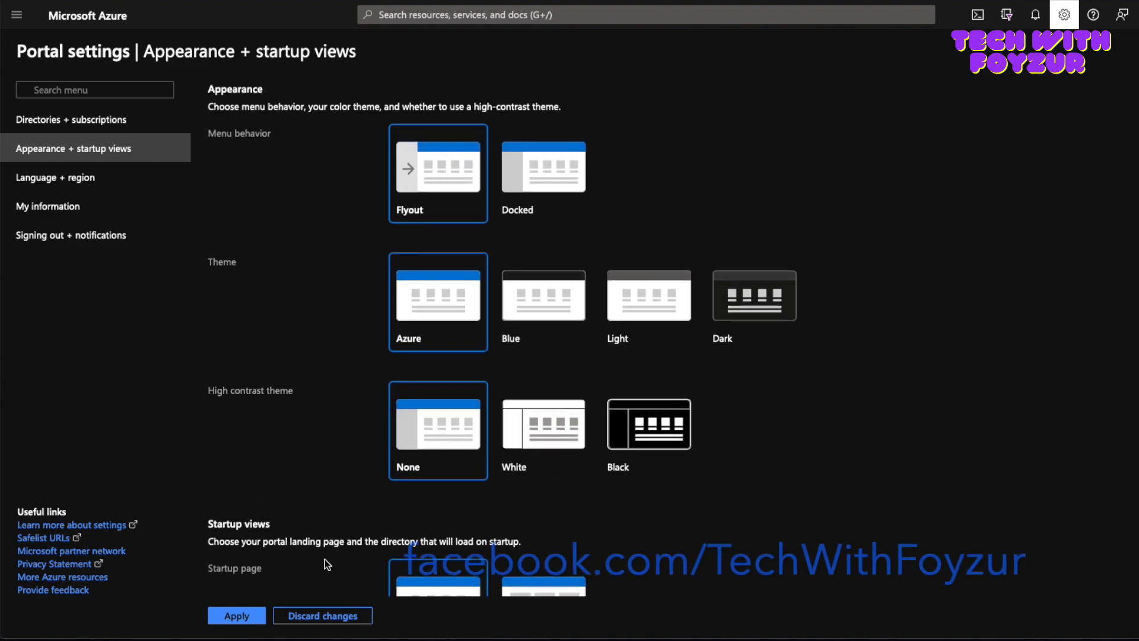
{"action": "left_click", "coordinate": [237, 615]}
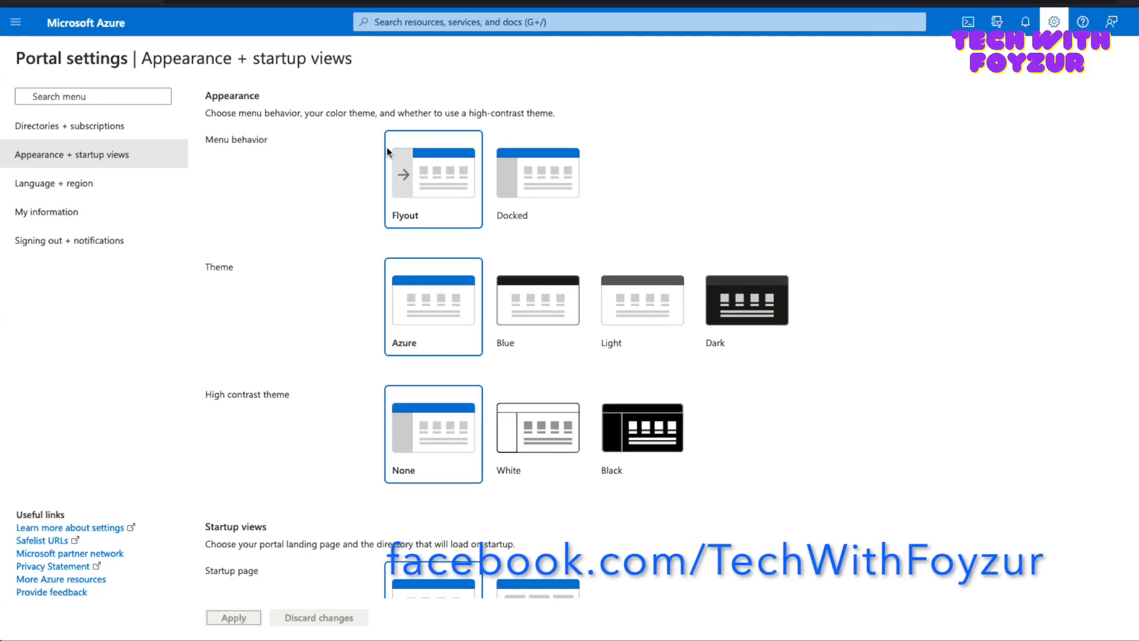
Search the portal for "container" and open the Container registries service.
{"action": "left_click", "coordinate": [578, 21]}
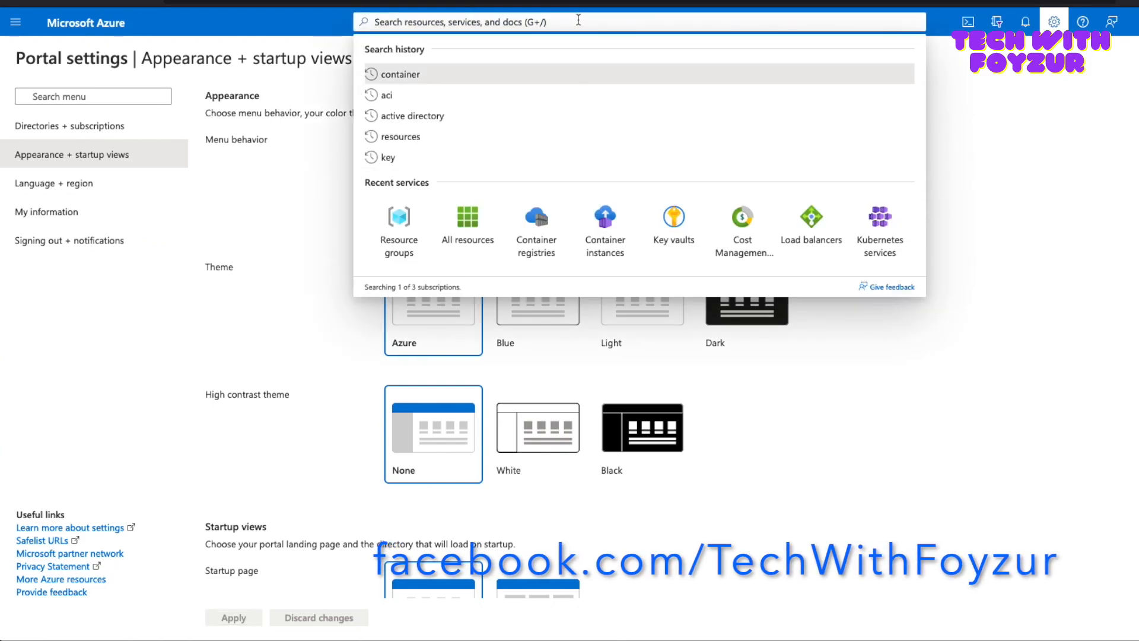
{"action": "left_click", "coordinate": [196, 111]}
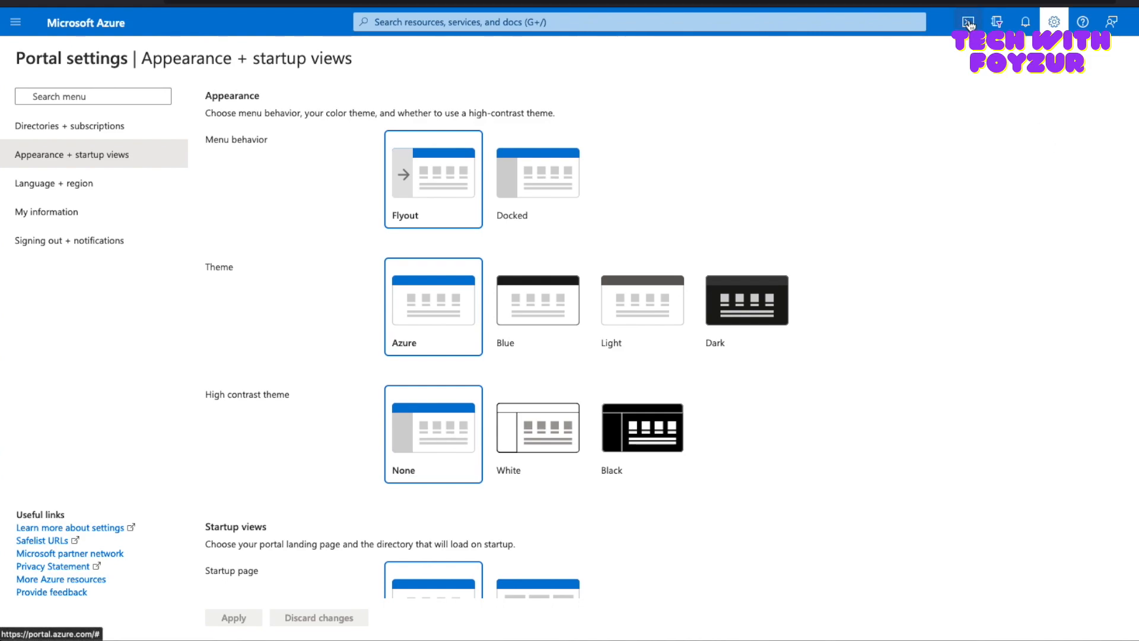
{"action": "left_click", "coordinate": [670, 23]}
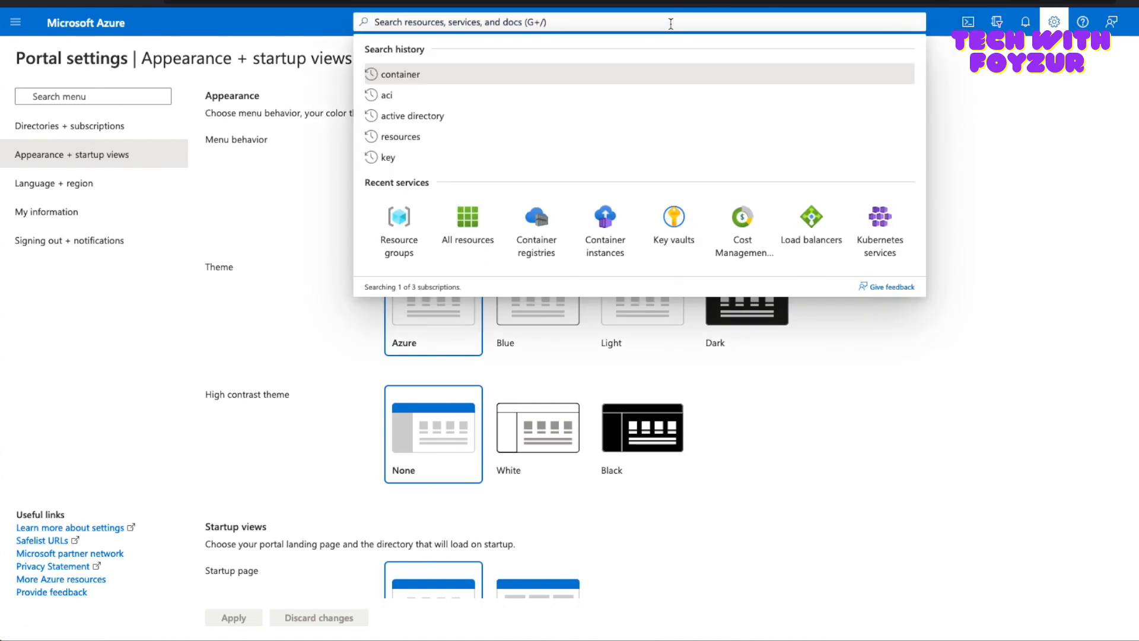
{"action": "type", "text": "container"}
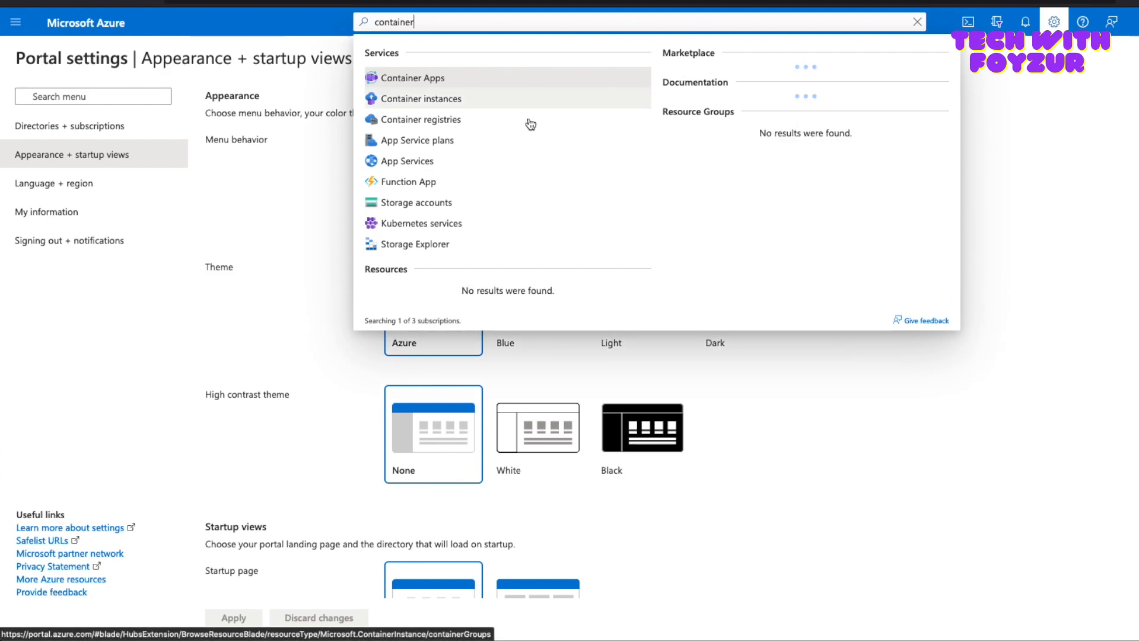
{"action": "left_click", "coordinate": [468, 127]}
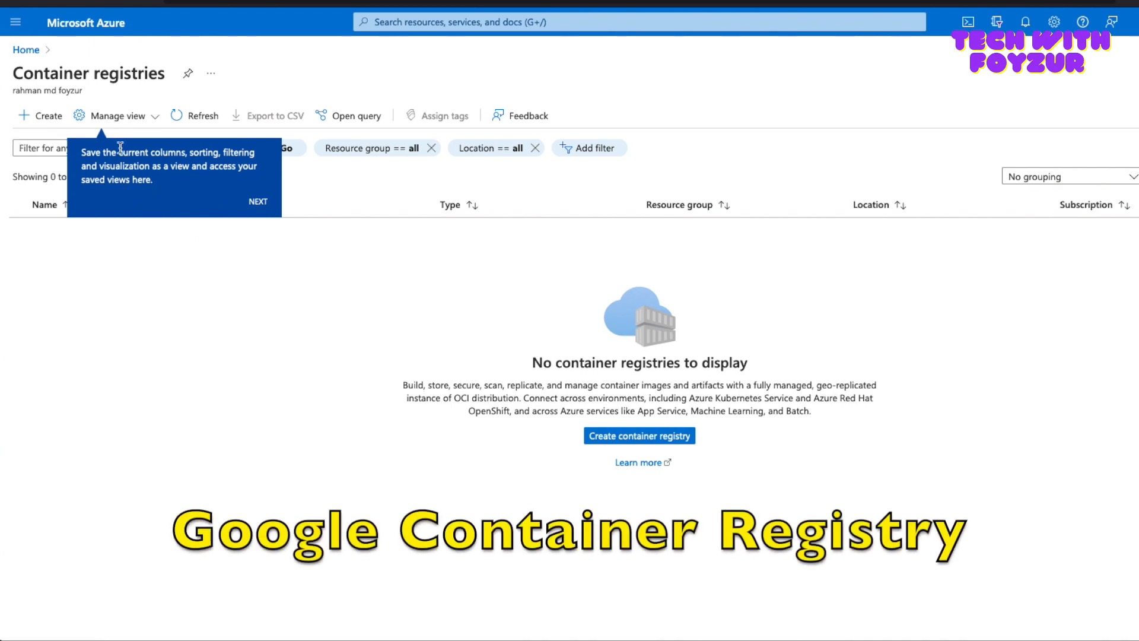
Dismiss the introductory tips on the Container registries page and read through its description of the service.
{"action": "left_click", "coordinate": [255, 207]}
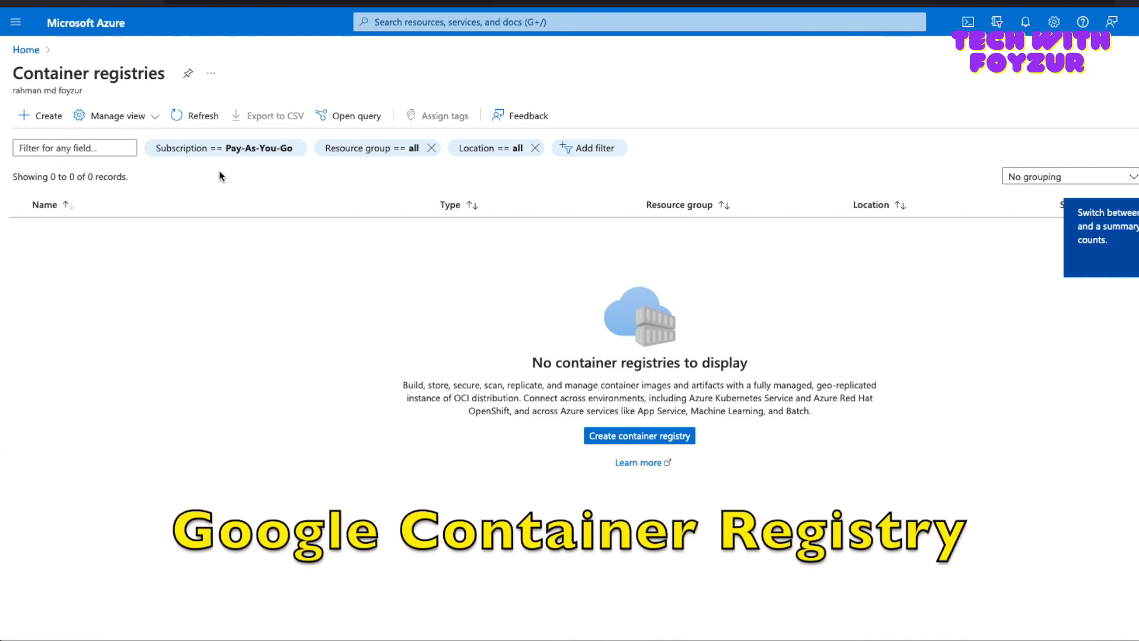
{"action": "left_click", "coordinate": [1137, 259]}
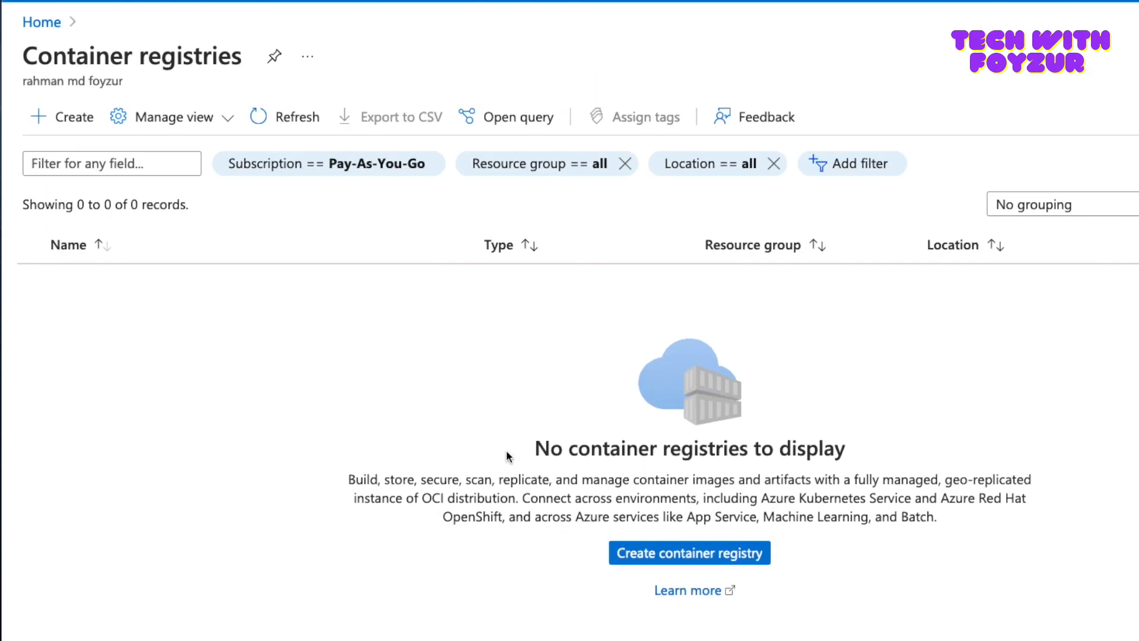
{"action": "left_click_drag", "start_coordinate": [537, 452], "coordinate": [860, 454]}
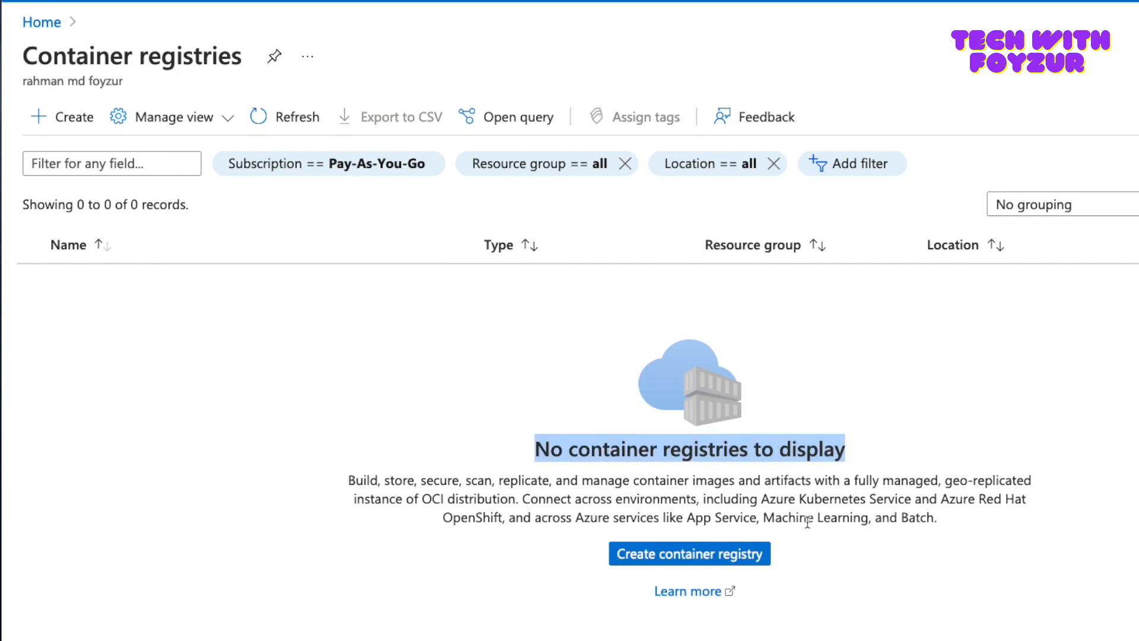
{"action": "left_click", "coordinate": [423, 549]}
{"action": "left_click_drag", "start_coordinate": [349, 480], "coordinate": [1032, 514]}
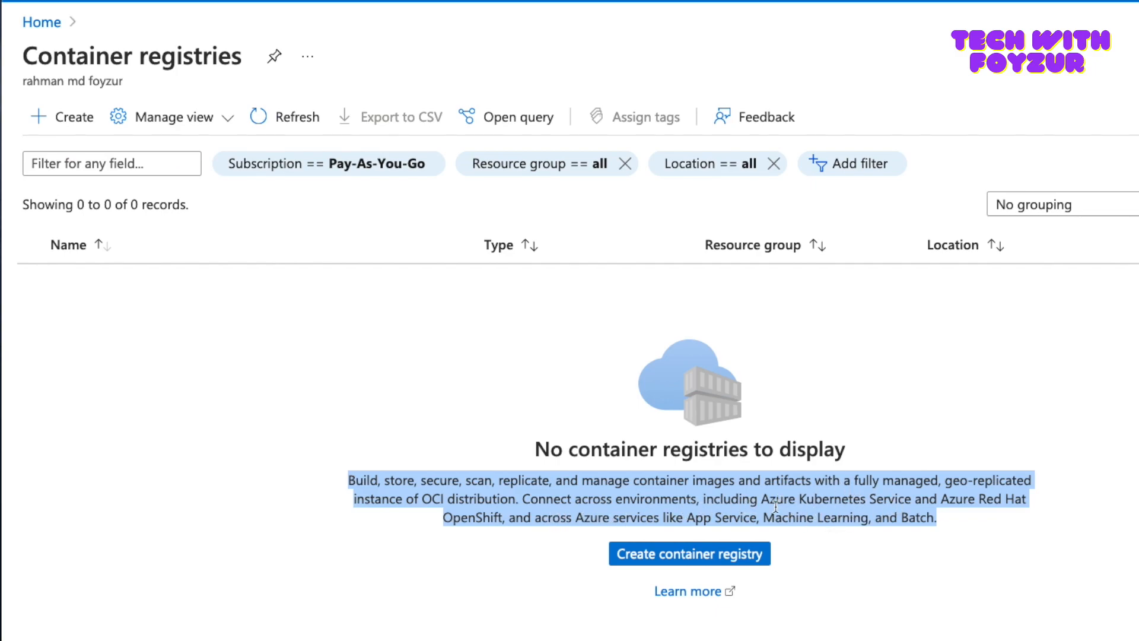
{"action": "left_click", "coordinate": [818, 553]}
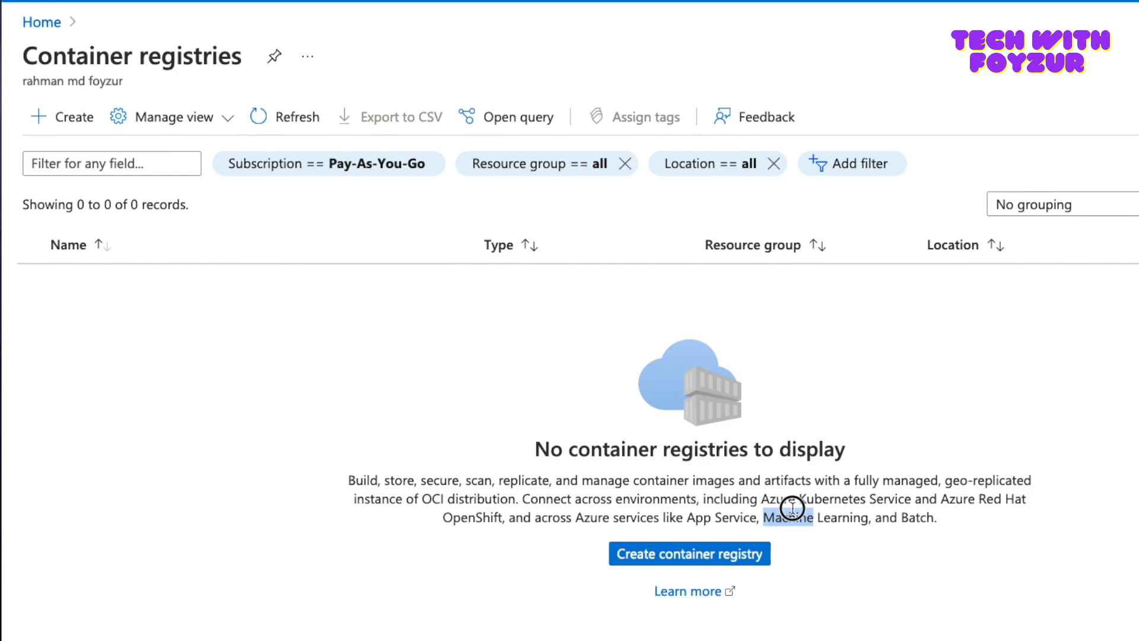
{"action": "triple_click", "coordinate": [793, 508]}
{"action": "left_click", "coordinate": [811, 548]}
{"action": "right_click", "coordinate": [694, 595]}
{"action": "left_click", "coordinate": [746, 538]}
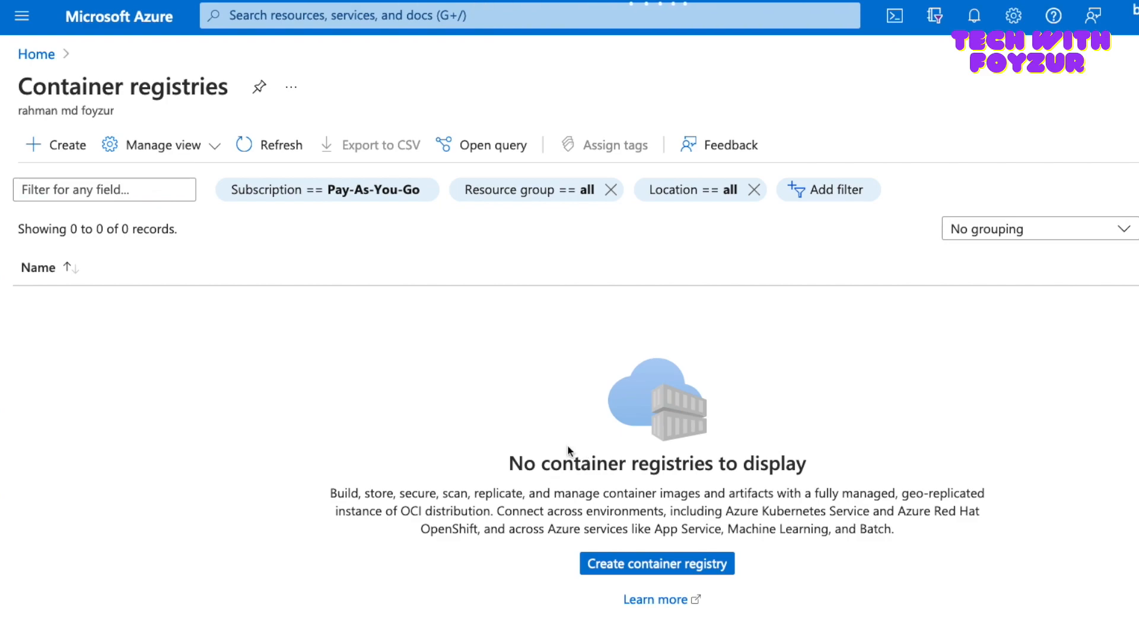
Look over the project and instance fields of the Create container registry form.
{"action": "scroll", "coordinate": [447, 405], "scroll_direction": "down", "scroll_amount": 3}
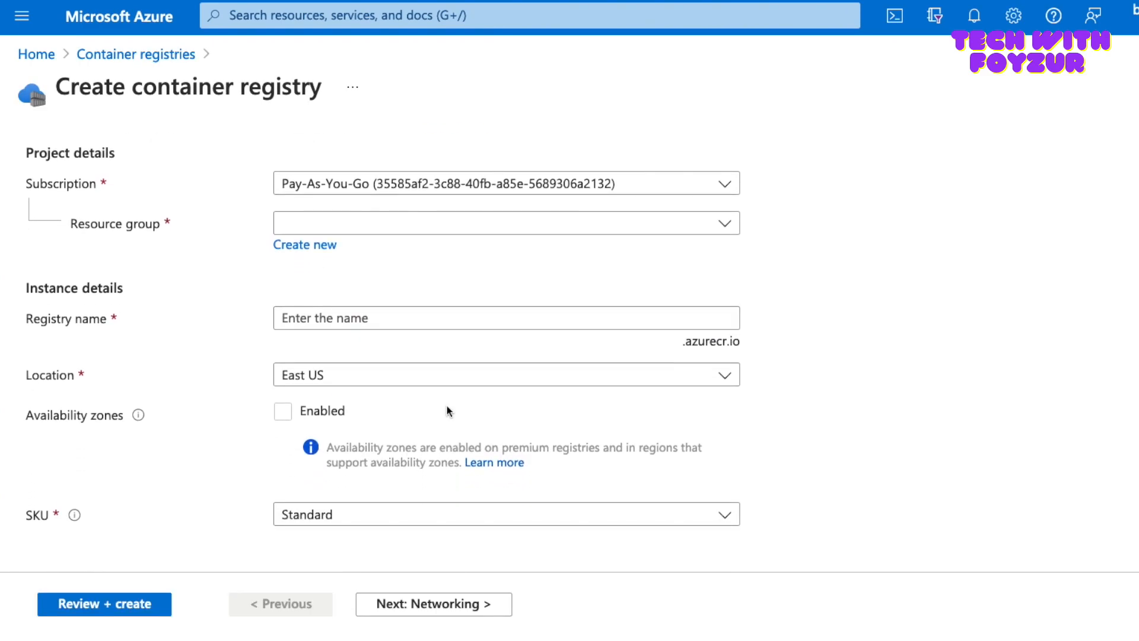
{"action": "key", "text": "super+minus"}
{"action": "key", "text": "super+minus"}
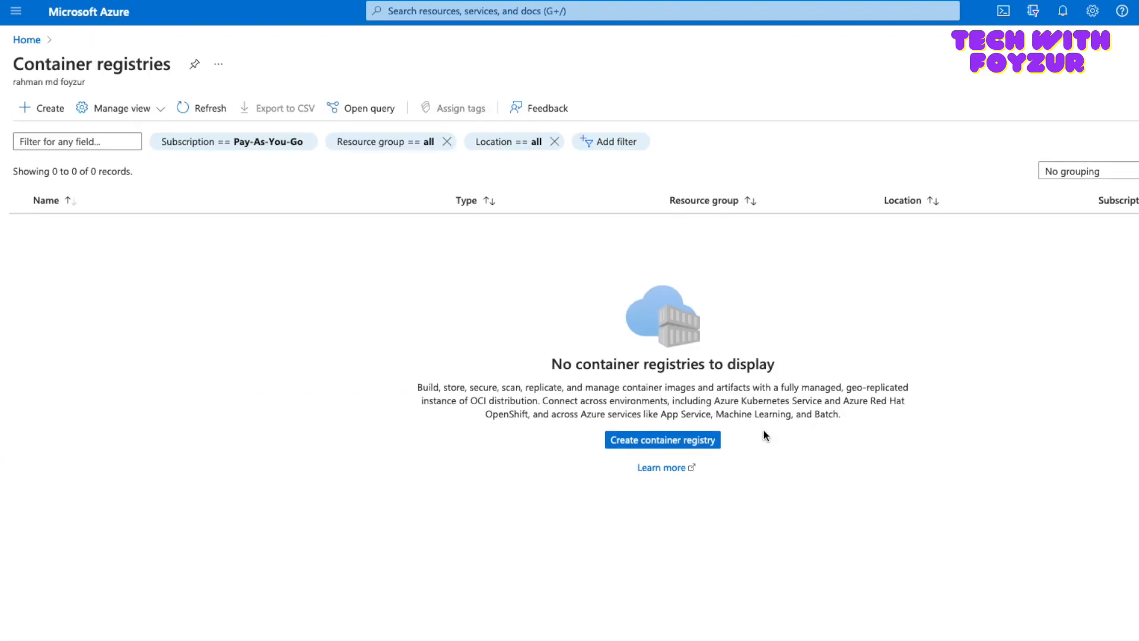
Start a new container registry with a new resource group named youtube, and set the registry name to youtube.
{"action": "left_click", "coordinate": [45, 108]}
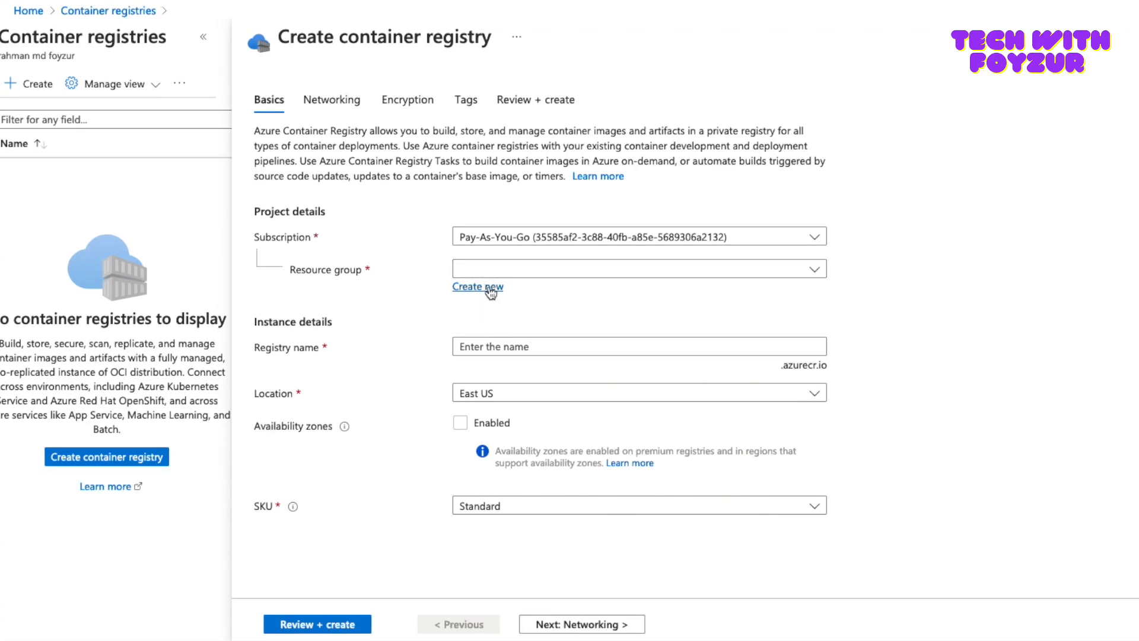
{"action": "left_click", "coordinate": [623, 274]}
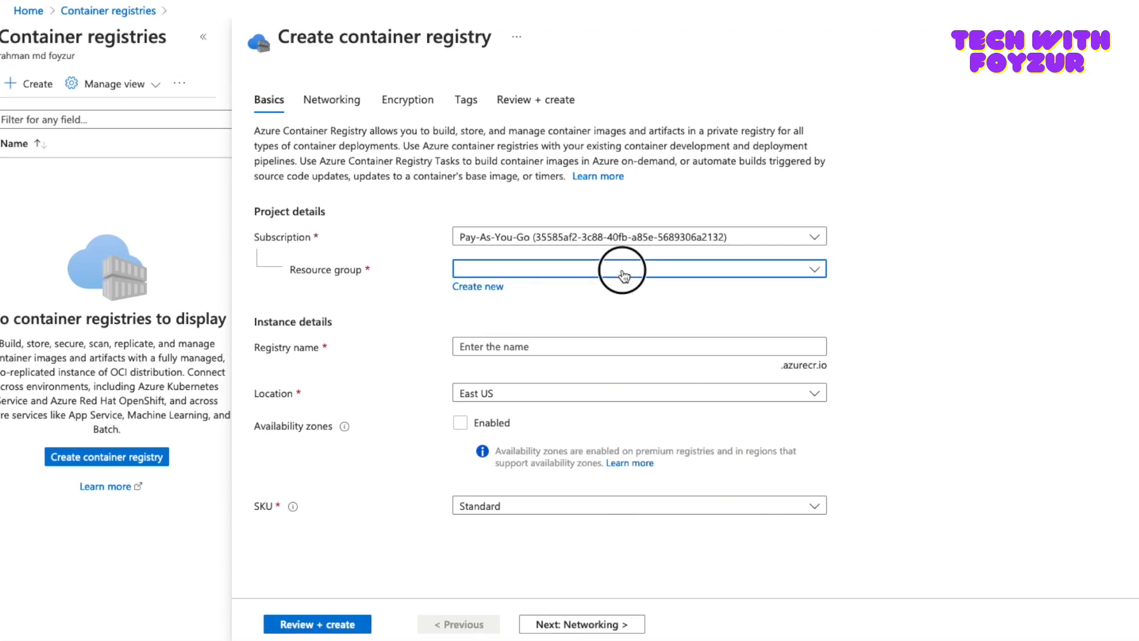
{"action": "left_click", "coordinate": [909, 296]}
{"action": "left_click", "coordinate": [471, 287]}
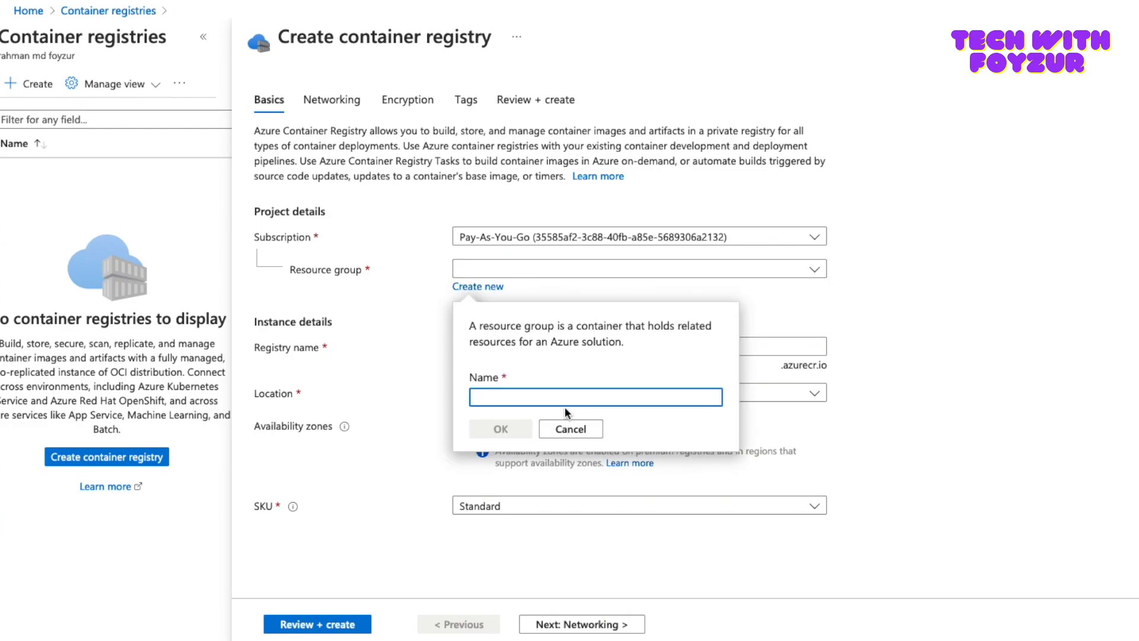
{"action": "type", "text": "youtube"}
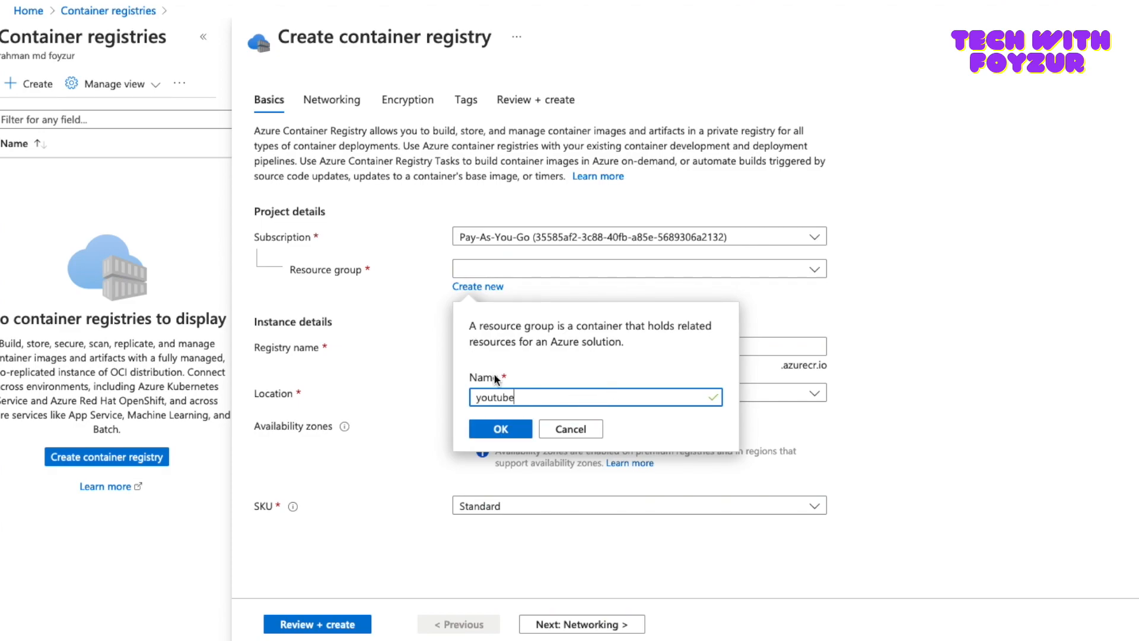
{"action": "left_click", "coordinate": [501, 430]}
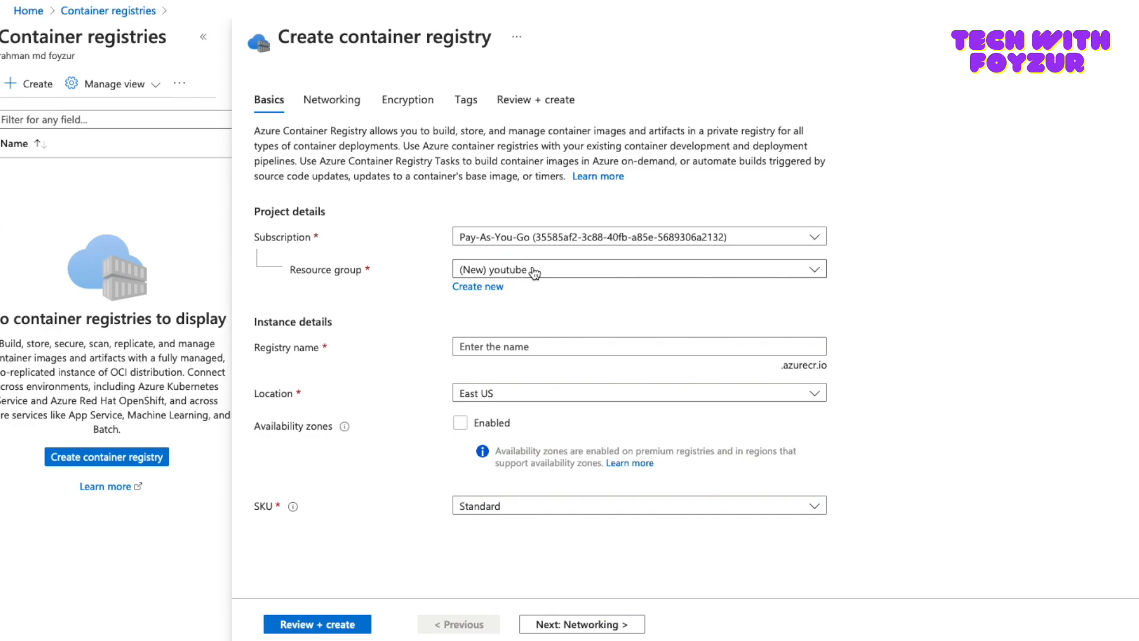
{"action": "left_click", "coordinate": [517, 346]}
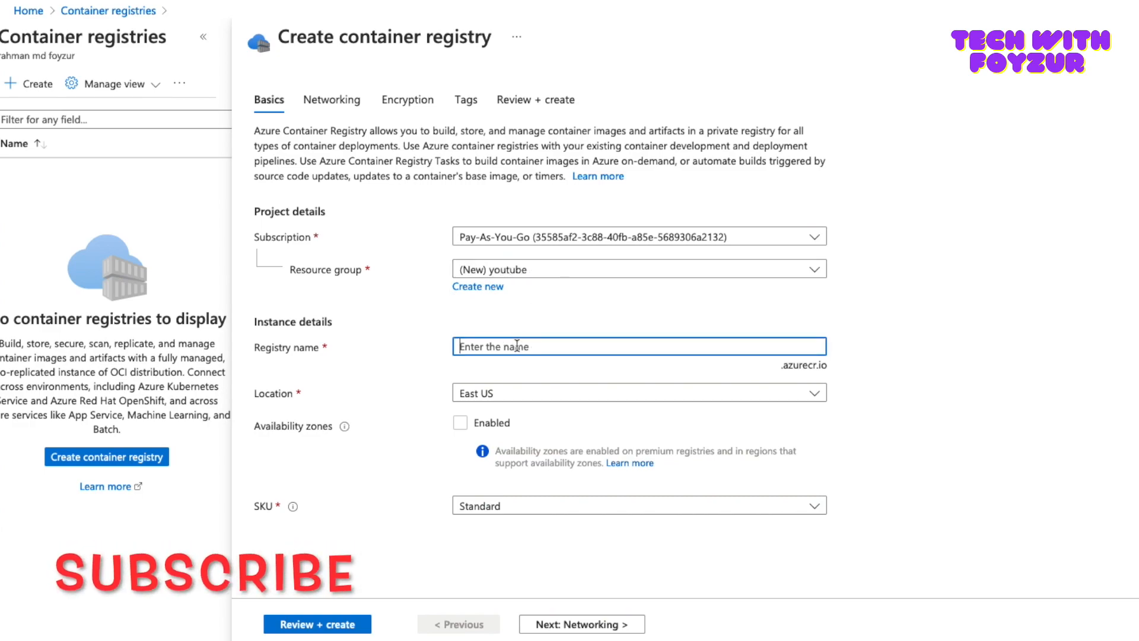
{"action": "type", "text": "youtube"}
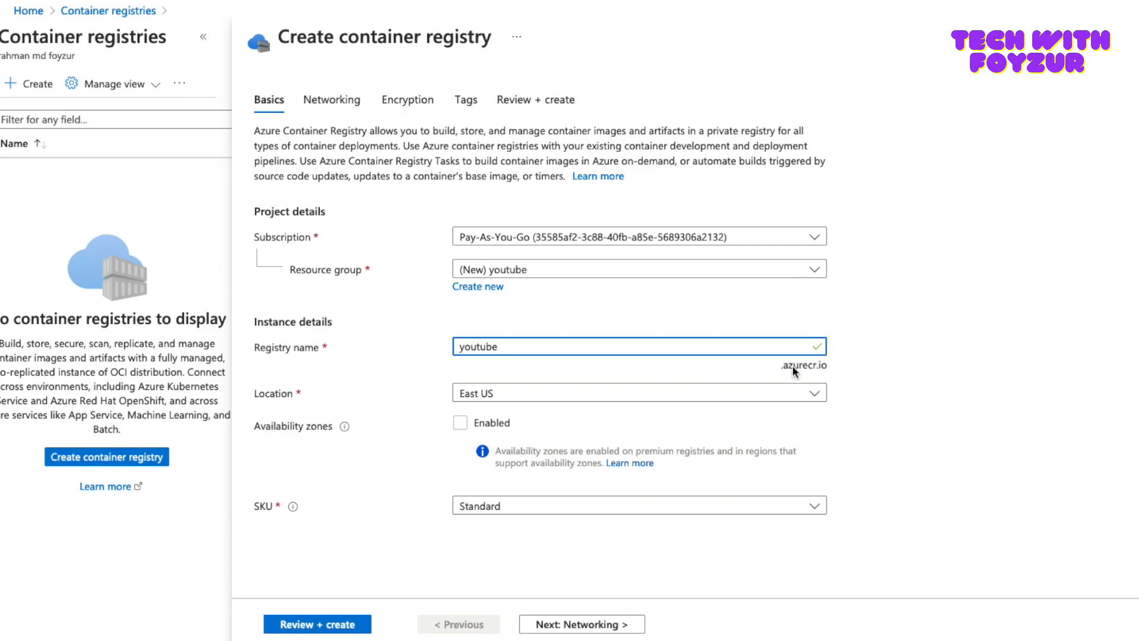
Set the new container registry's location to North Europe.
{"action": "left_click", "coordinate": [765, 394]}
{"action": "scroll", "coordinate": [745, 294], "scroll_direction": "down", "scroll_amount": 5}
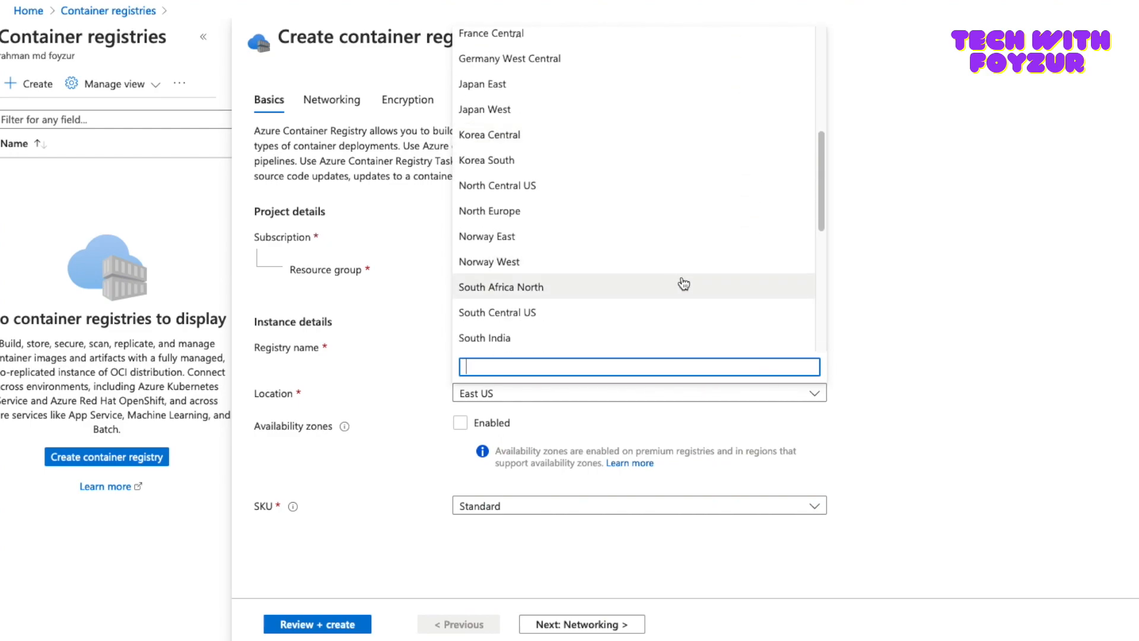
{"action": "left_click", "coordinate": [587, 219]}
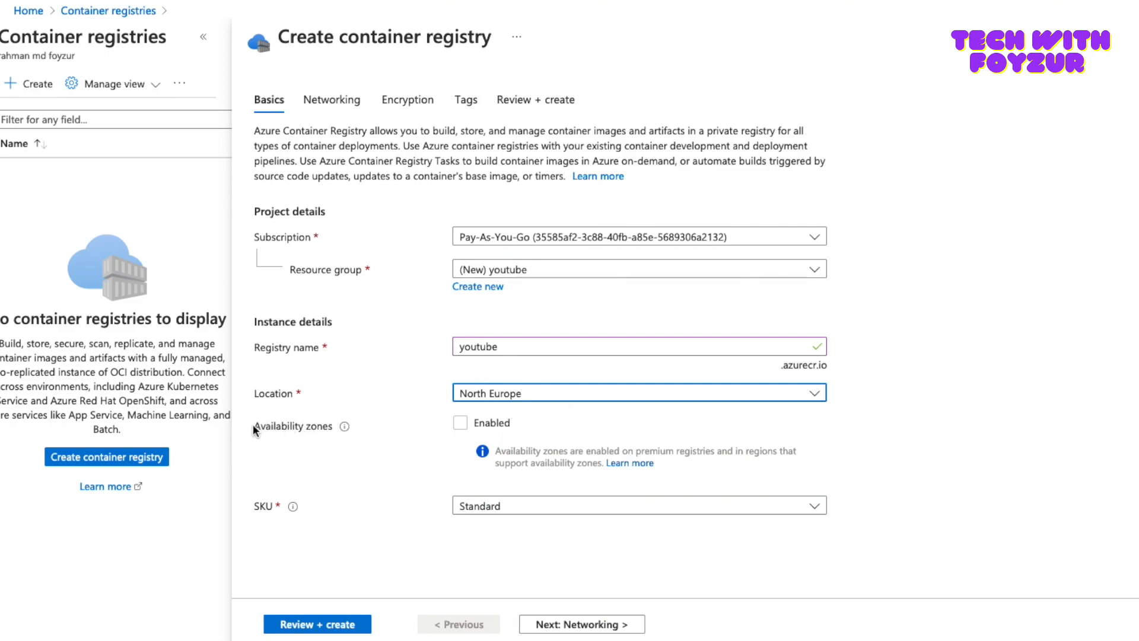
Read the note about availability zones and set the registry's SKU to Basic.
{"action": "left_click", "coordinate": [496, 448]}
{"action": "left_click_drag", "start_coordinate": [497, 452], "coordinate": [716, 456]}
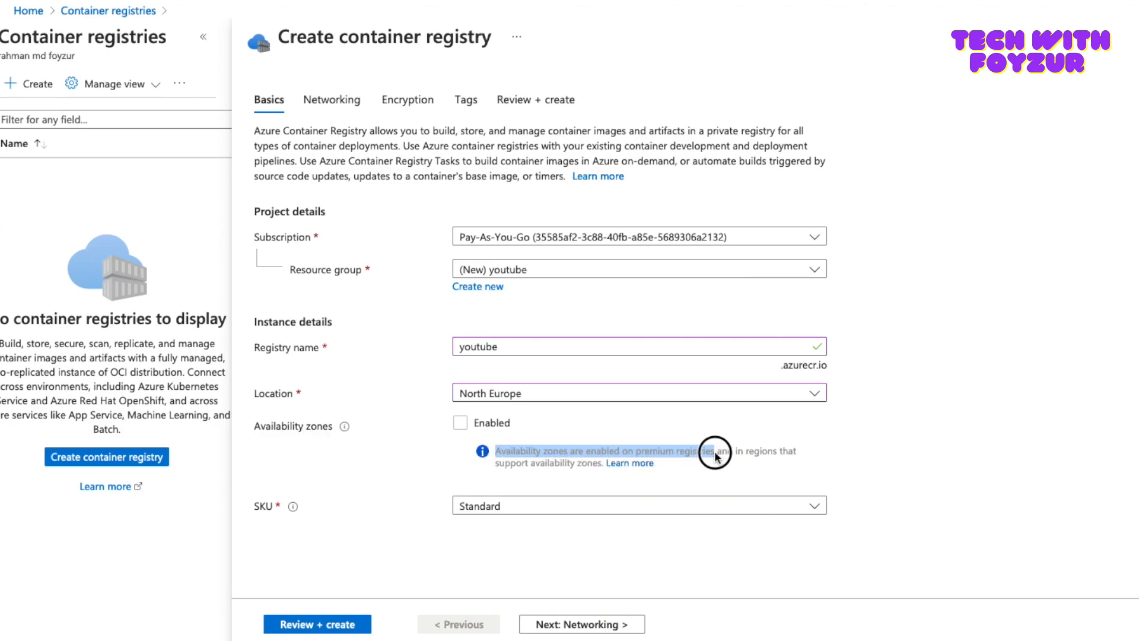
{"action": "left_click", "coordinate": [605, 511]}
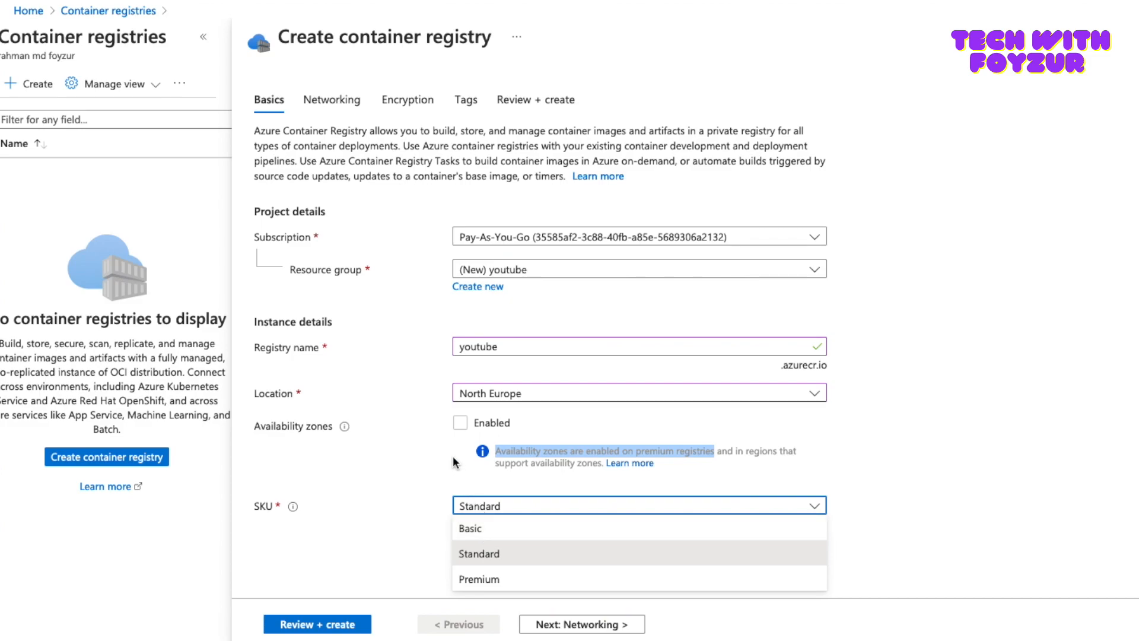
{"action": "left_click", "coordinate": [469, 469]}
{"action": "left_click", "coordinate": [506, 503]}
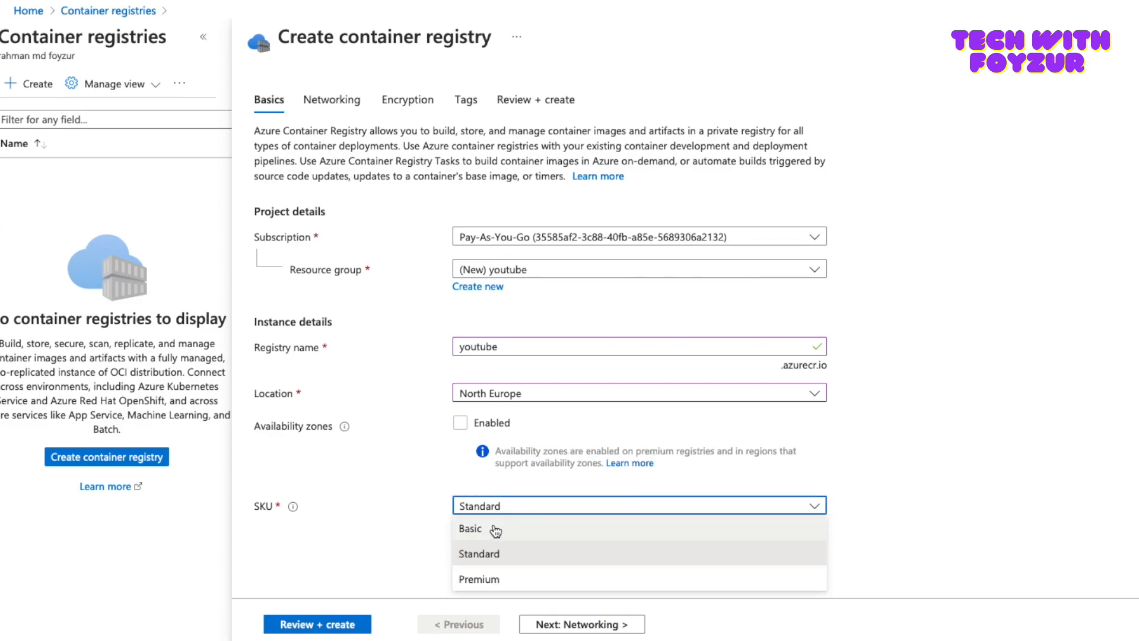
{"action": "left_click", "coordinate": [493, 527]}
{"action": "left_click", "coordinate": [857, 486]}
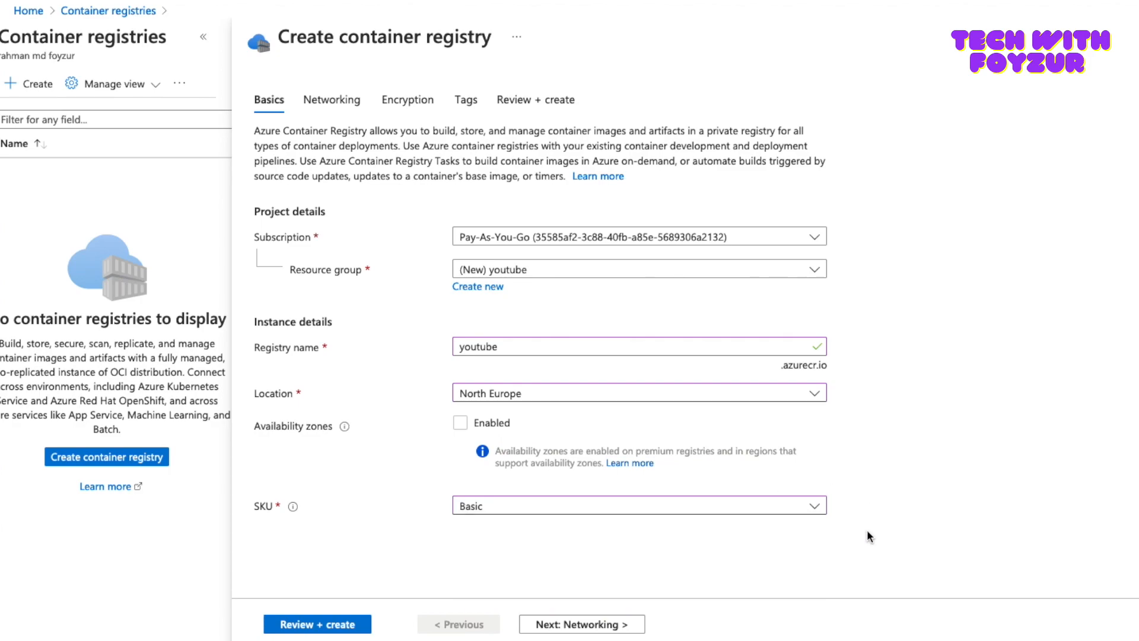
Try to enable availability zones for the registry, checking the premium requirement in the note and the SKU choices.
{"action": "left_click", "coordinate": [458, 422]}
{"action": "left_click", "coordinate": [460, 423]}
{"action": "left_click", "coordinate": [459, 423]}
{"action": "left_click", "coordinate": [458, 431]}
{"action": "double_click", "coordinate": [648, 451]}
{"action": "left_click", "coordinate": [508, 506]}
{"action": "left_click", "coordinate": [509, 506]}
Open the SKU pricing and capabilities page in a separate tab and go to its pricing options.
{"action": "mouse_move", "coordinate": [293, 508]}
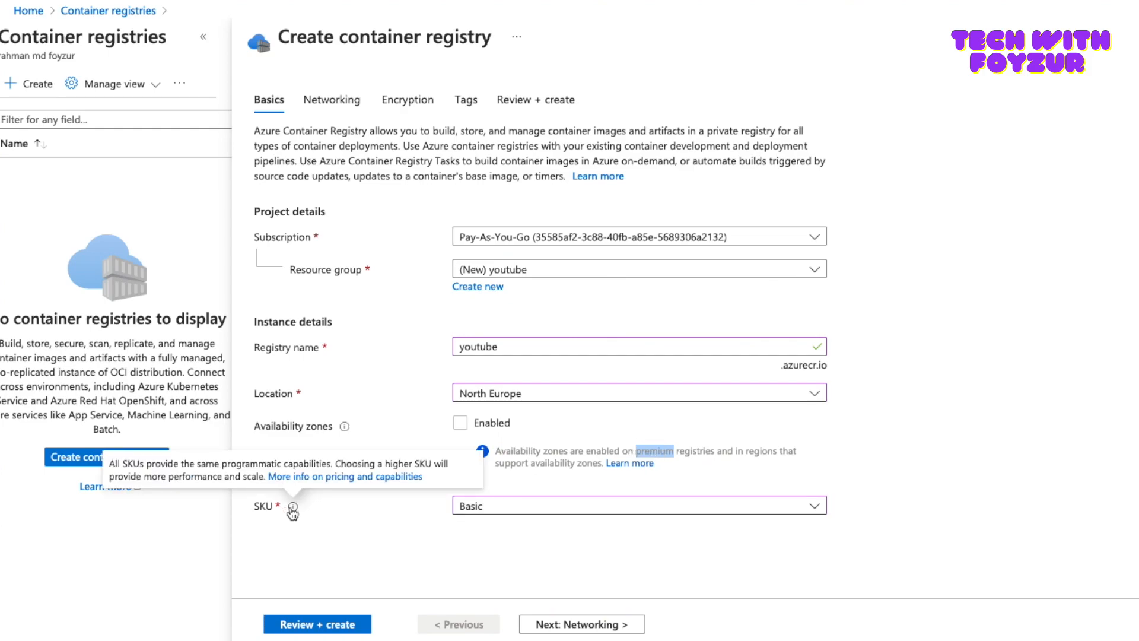
{"action": "right_click", "coordinate": [312, 475]}
{"action": "left_click", "coordinate": [364, 485]}
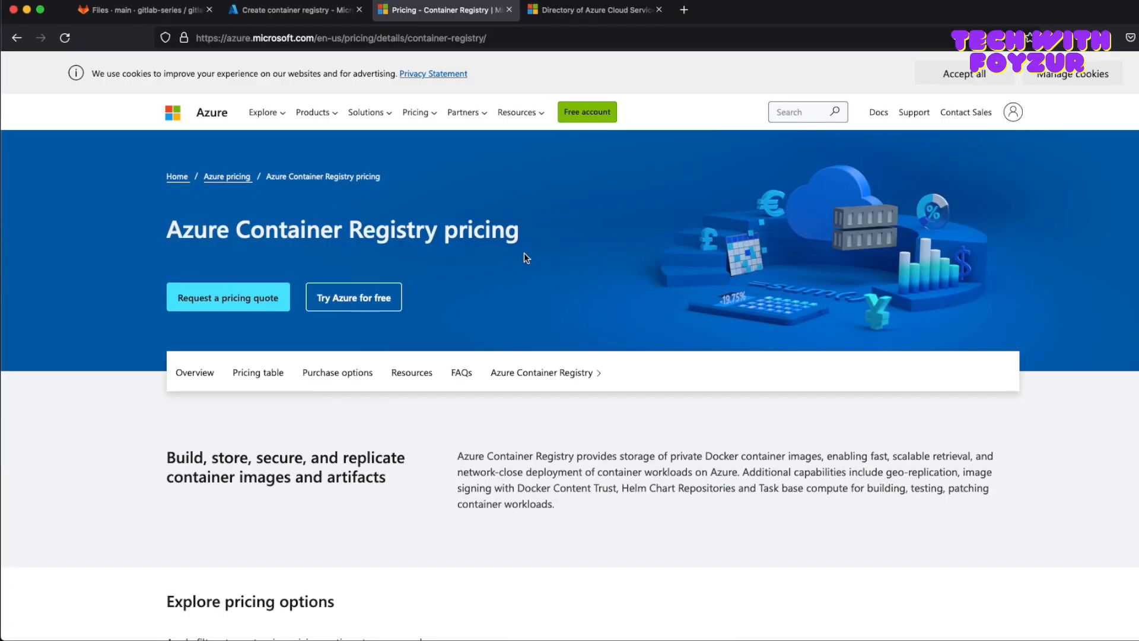
{"action": "scroll", "coordinate": [524, 254], "scroll_direction": "down", "scroll_amount": 2}
{"action": "scroll", "coordinate": [525, 254], "scroll_direction": "down", "scroll_amount": 5}
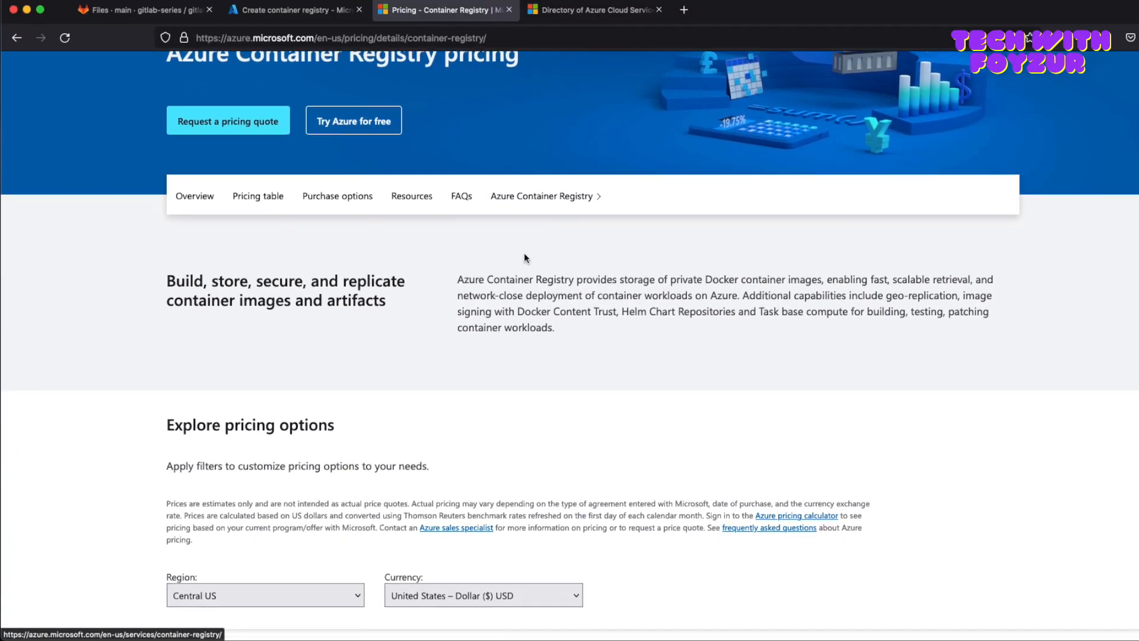
{"action": "scroll", "coordinate": [525, 255], "scroll_direction": "down", "scroll_amount": 2}
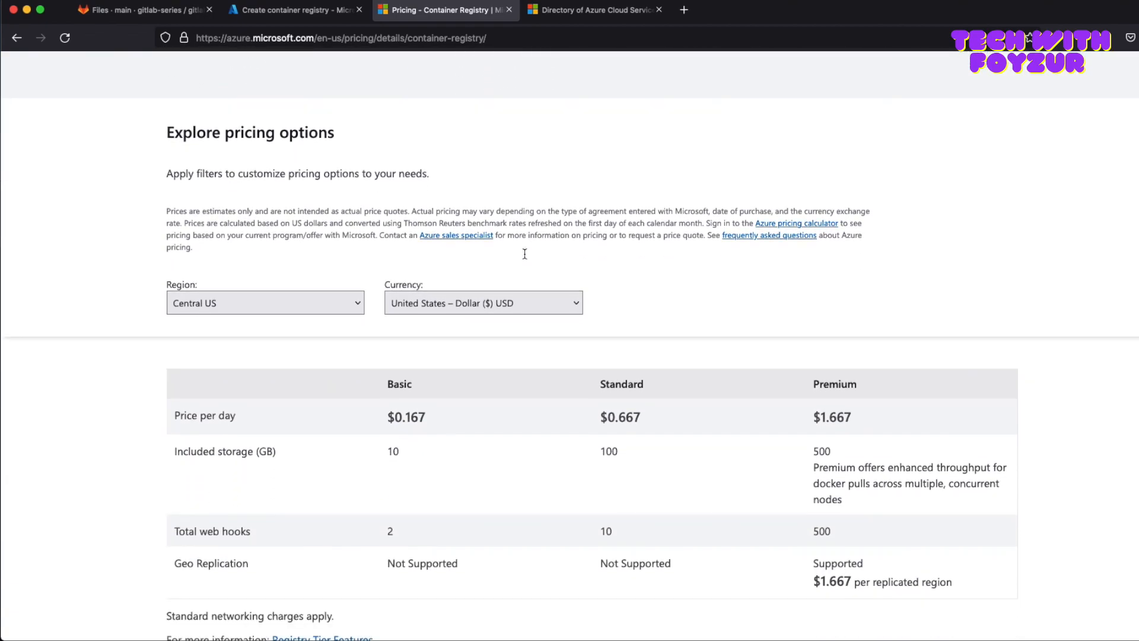
Set the region for the container registry prices to North Europe.
{"action": "left_click", "coordinate": [350, 241]}
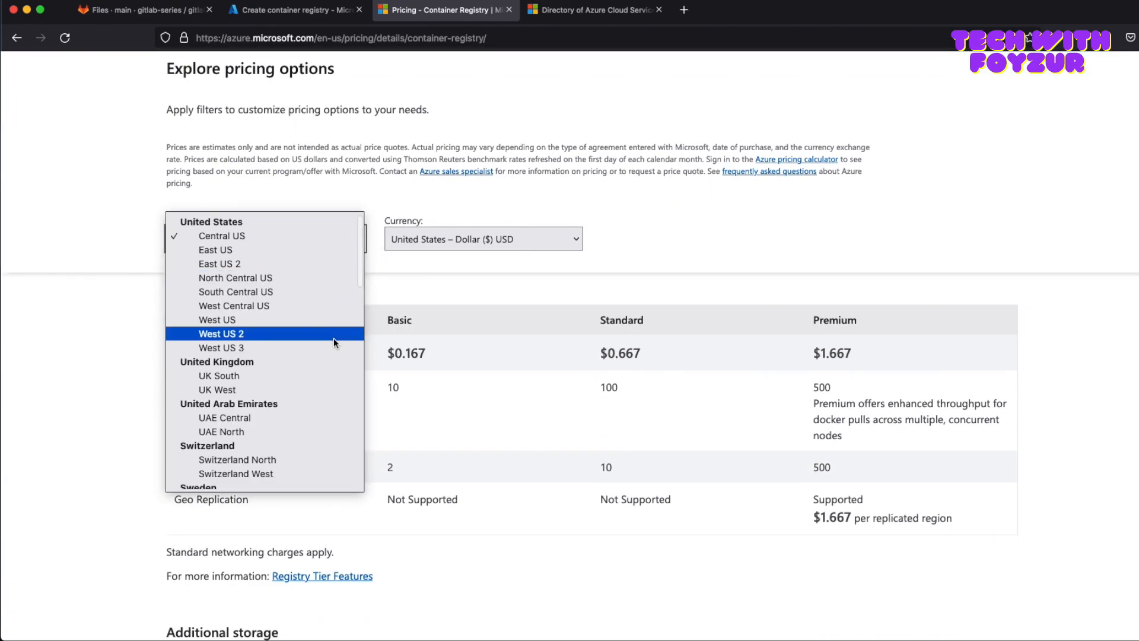
{"action": "scroll", "coordinate": [333, 401], "scroll_direction": "down", "scroll_amount": 3}
{"action": "scroll", "coordinate": [332, 398], "scroll_direction": "down", "scroll_amount": 3}
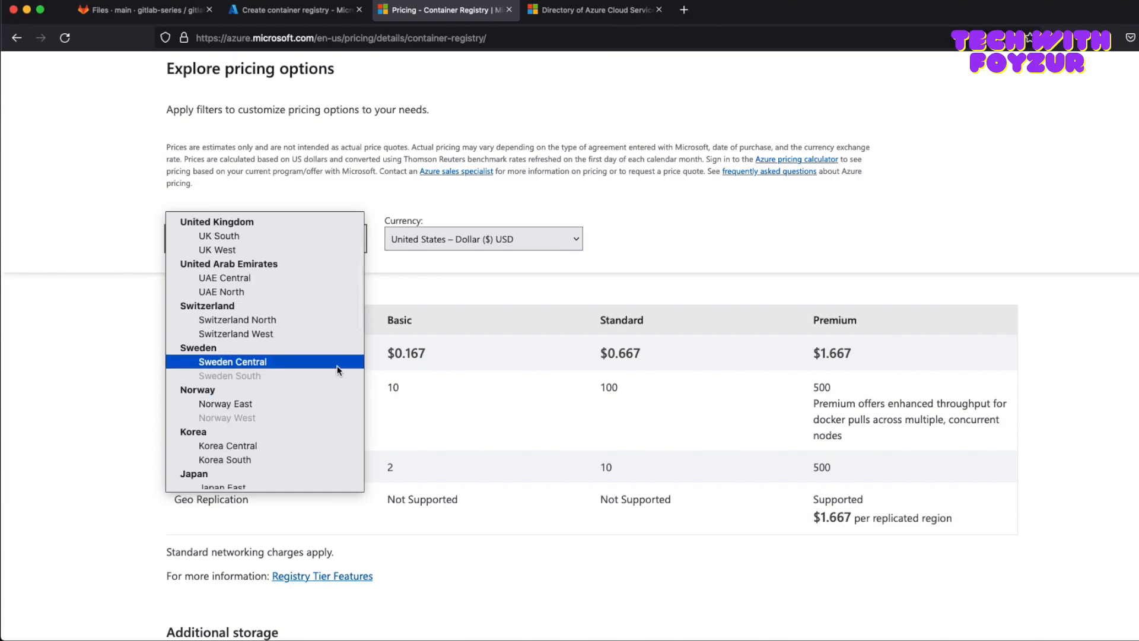
{"action": "scroll", "coordinate": [342, 391], "scroll_direction": "down", "scroll_amount": 3}
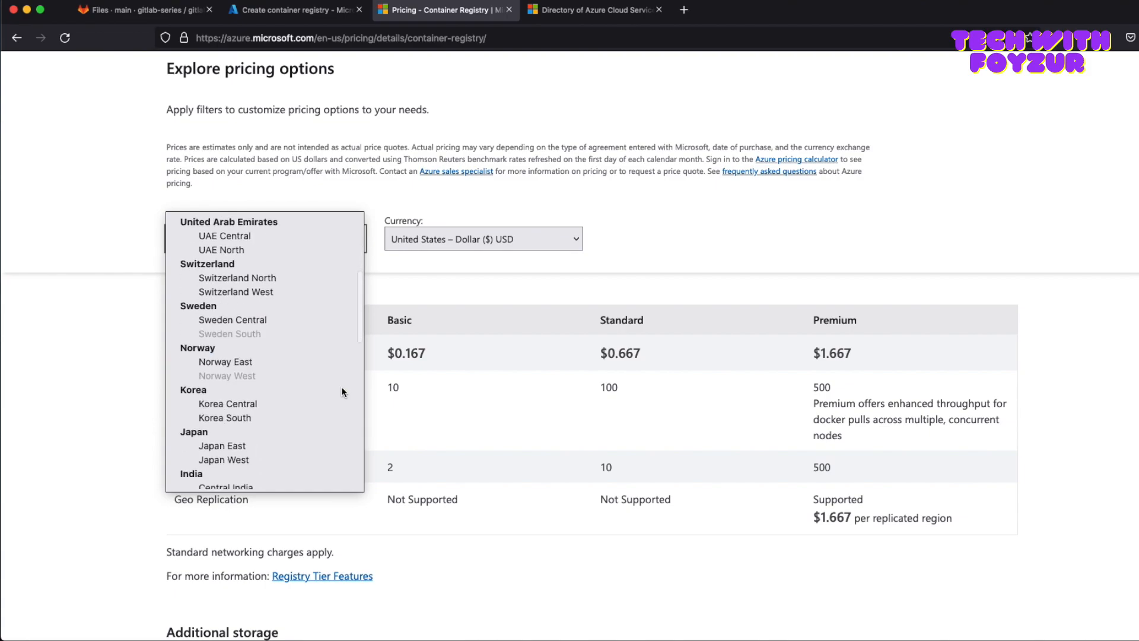
{"action": "scroll", "coordinate": [342, 391], "scroll_direction": "down", "scroll_amount": 4}
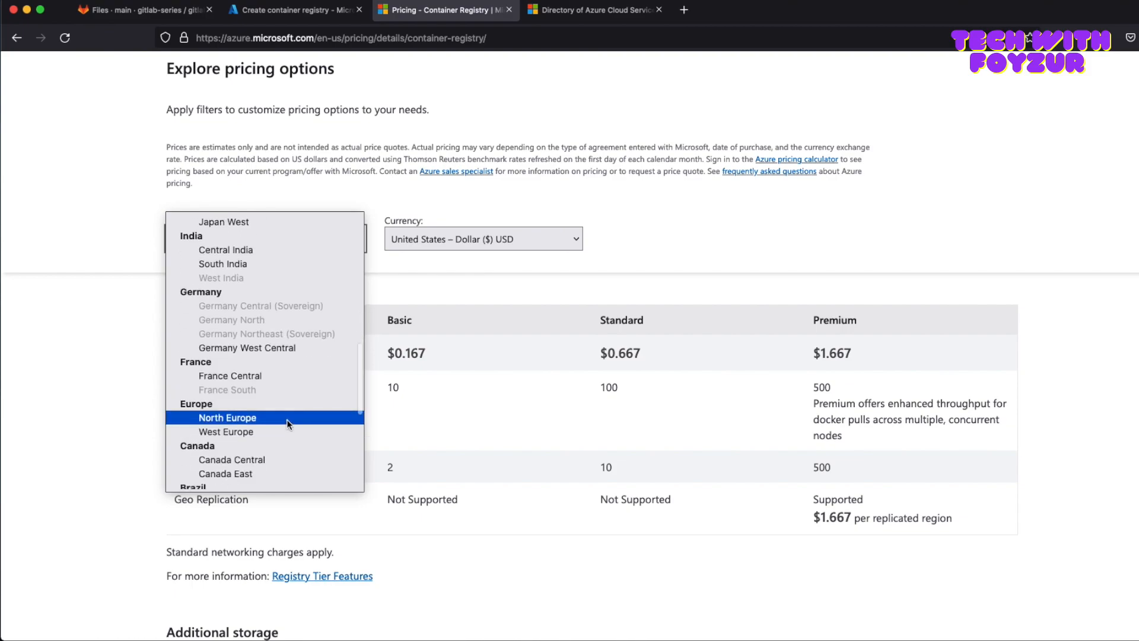
{"action": "left_click", "coordinate": [287, 418]}
{"action": "left_click", "coordinate": [490, 260]}
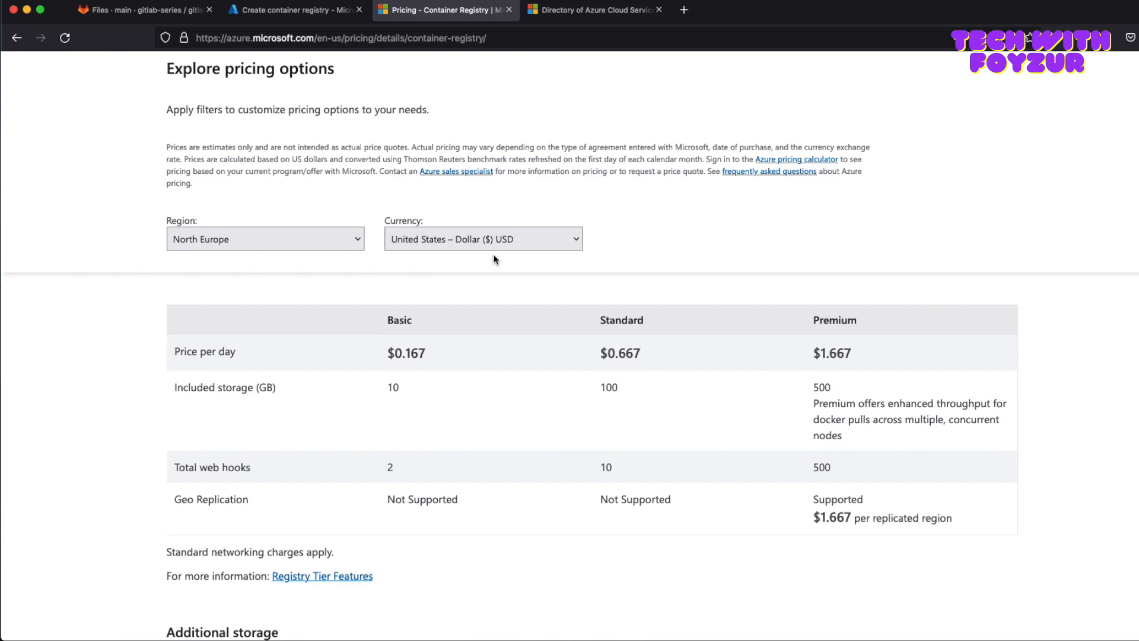
Compare the included storage of the Basic, Standard and Premium tiers and read the Premium throughput note.
{"action": "scroll", "coordinate": [395, 389], "scroll_direction": "down", "scroll_amount": 1}
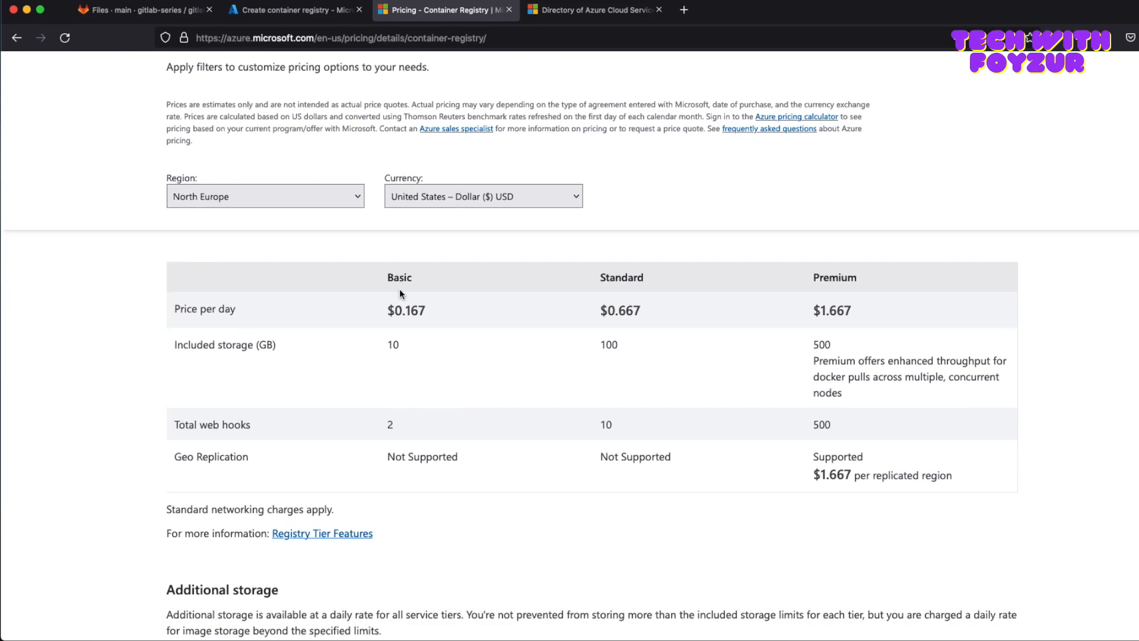
{"action": "left_click_drag", "start_coordinate": [388, 277], "coordinate": [417, 279]}
{"action": "left_click_drag", "start_coordinate": [175, 344], "coordinate": [272, 340]}
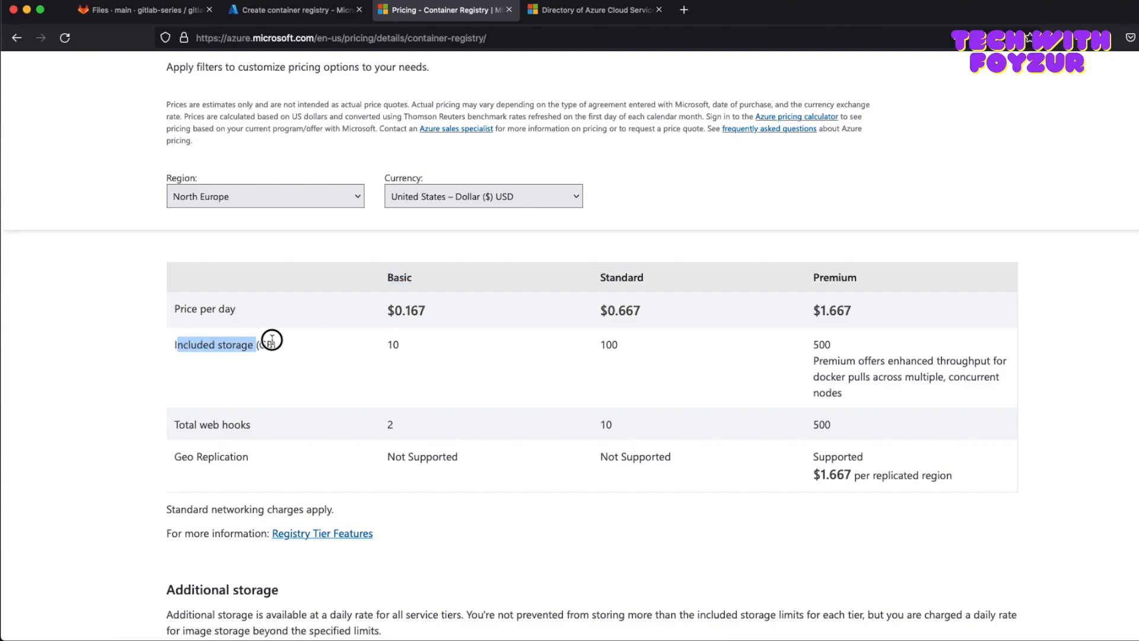
{"action": "double_click", "coordinate": [396, 345]}
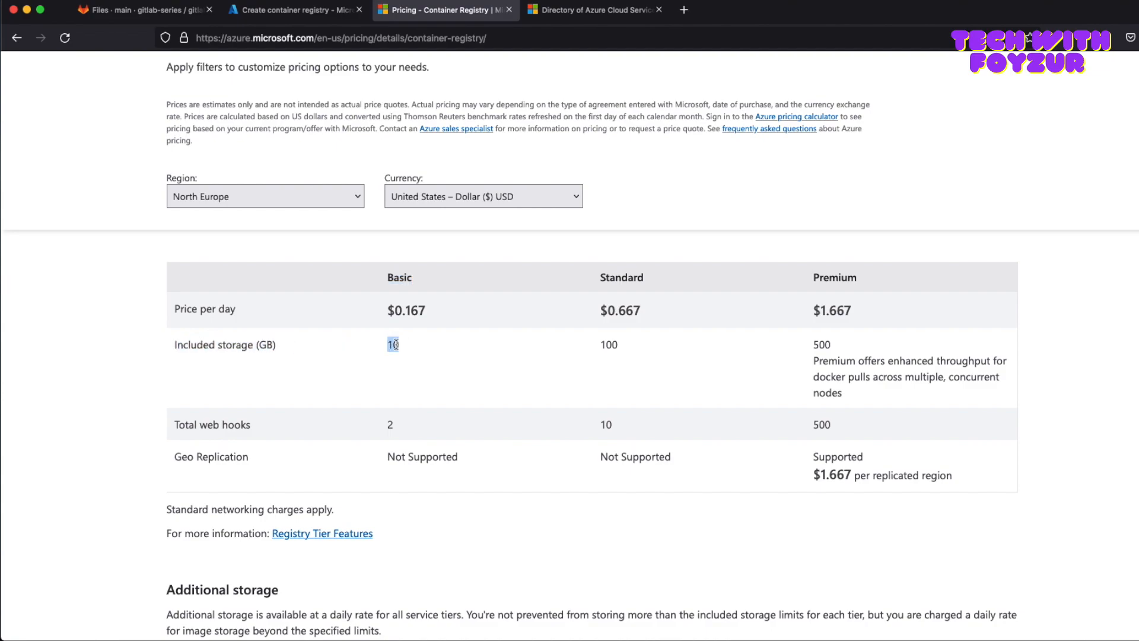
{"action": "double_click", "coordinate": [606, 277]}
{"action": "double_click", "coordinate": [615, 342]}
{"action": "double_click", "coordinate": [833, 280]}
{"action": "double_click", "coordinate": [823, 341]}
{"action": "left_click_drag", "start_coordinate": [814, 360], "coordinate": [933, 389]}
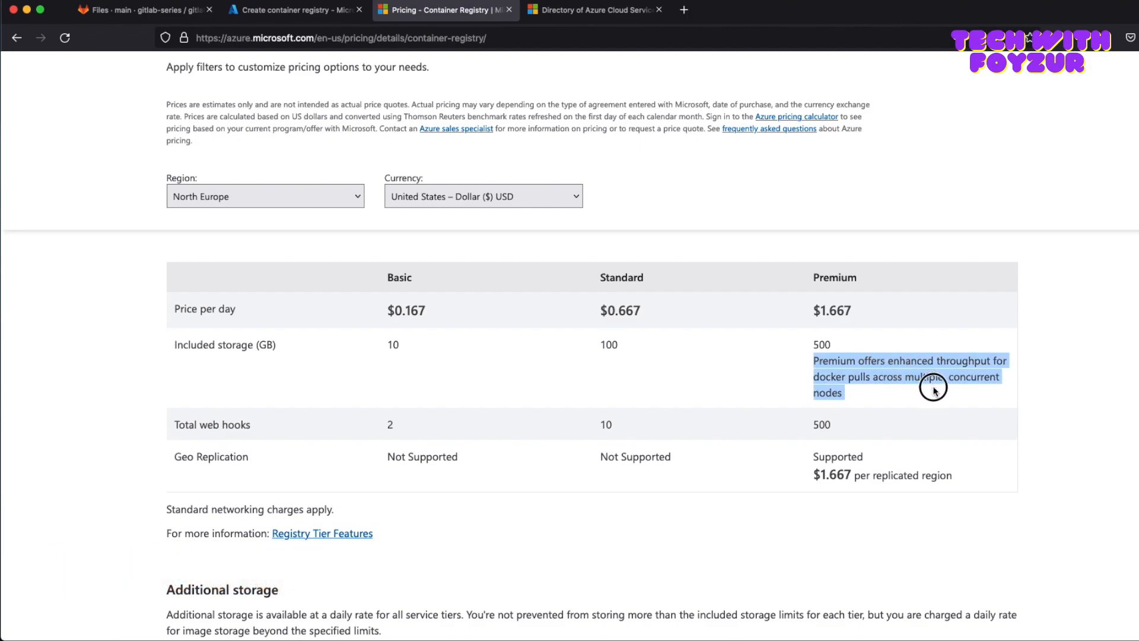
{"action": "left_click", "coordinate": [772, 372]}
Compare geo replication support across the three tiers and check the Premium price per replicated region.
{"action": "scroll", "coordinate": [675, 364], "scroll_direction": "down", "scroll_amount": 1}
{"action": "left_click_drag", "start_coordinate": [170, 417], "coordinate": [236, 409]}
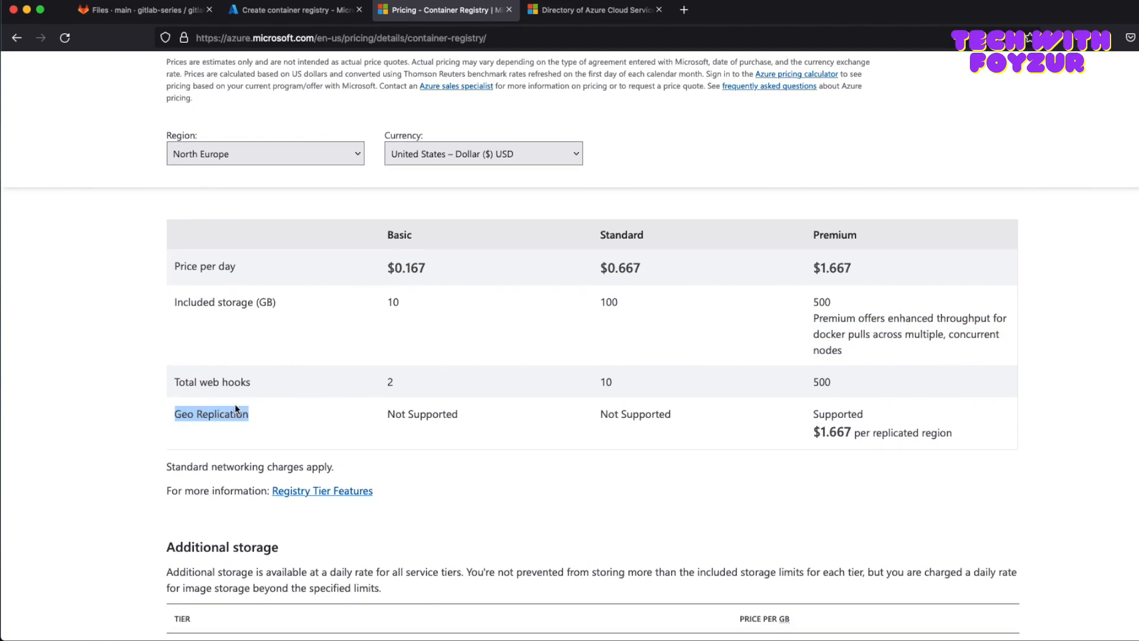
{"action": "left_click_drag", "start_coordinate": [388, 416], "coordinate": [461, 418]}
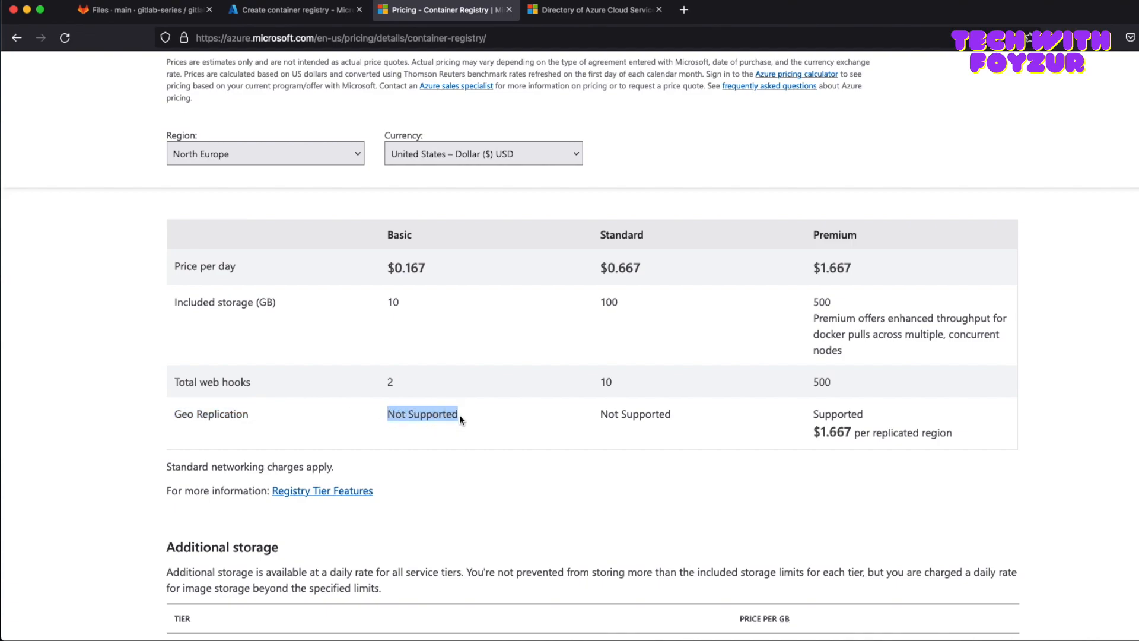
{"action": "left_click_drag", "start_coordinate": [600, 415], "coordinate": [673, 414]}
{"action": "left_click_drag", "start_coordinate": [868, 414], "coordinate": [805, 408]}
{"action": "left_click", "coordinate": [777, 434]}
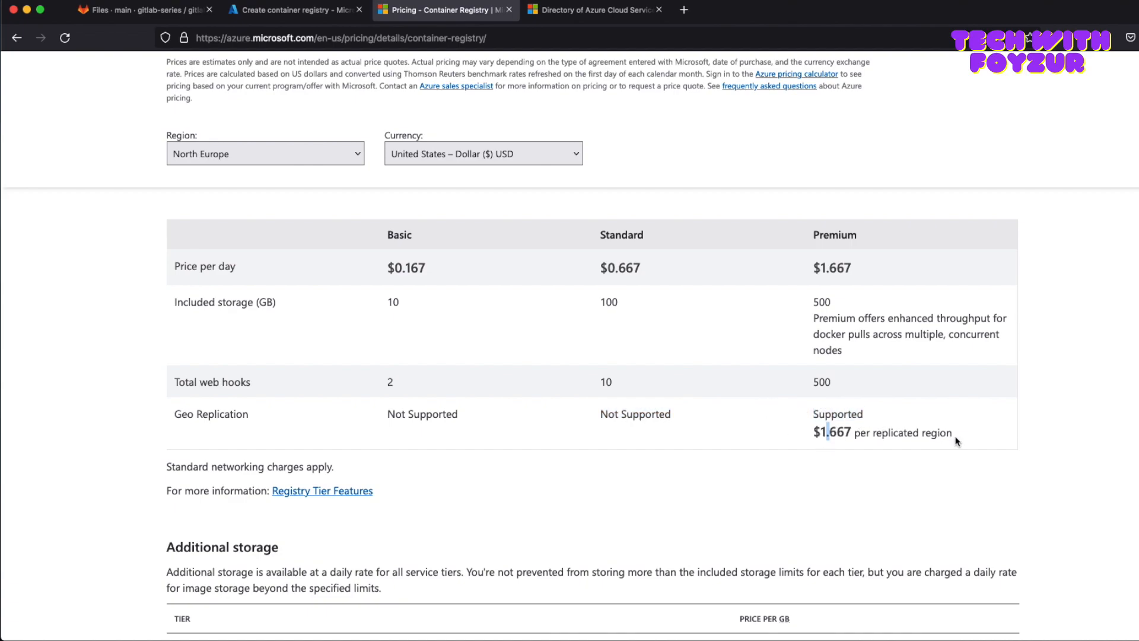
{"action": "left_click_drag", "start_coordinate": [958, 433], "coordinate": [808, 433]}
{"action": "left_click", "coordinate": [797, 467]}
Check the Premium price per day and compare the total web hooks of the Basic and Standard tiers.
{"action": "left_click_drag", "start_coordinate": [829, 270], "coordinate": [850, 274]}
{"action": "double_click", "coordinate": [389, 382]}
{"action": "left_click_drag", "start_coordinate": [173, 381], "coordinate": [251, 379]}
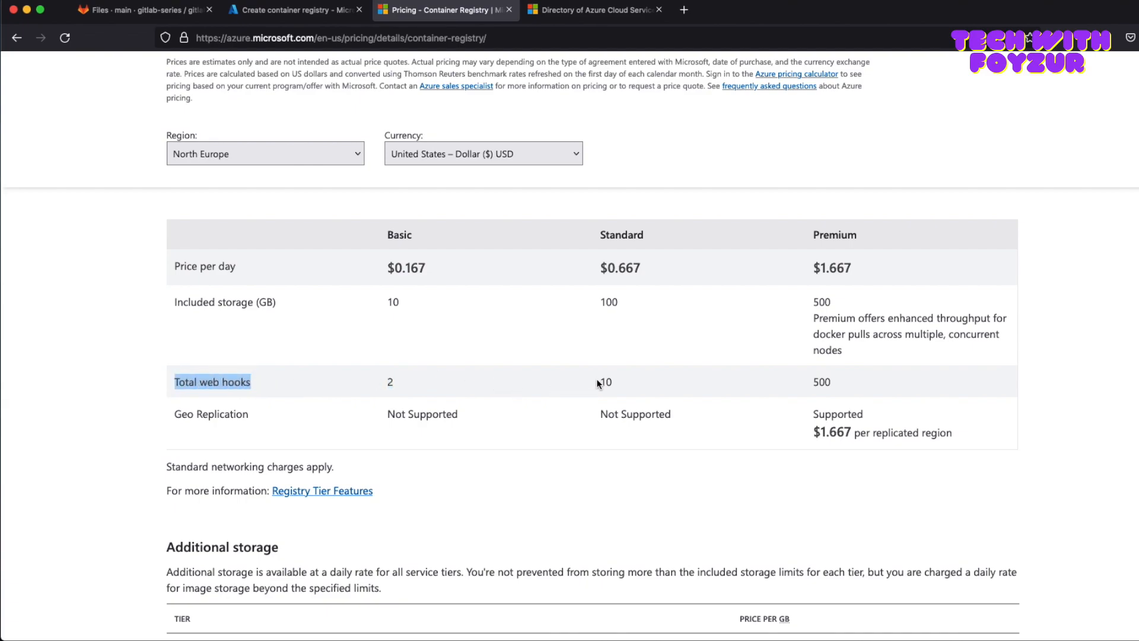
{"action": "left_click_drag", "start_coordinate": [596, 379], "coordinate": [614, 384]}
Examine the Additional storage section for its tiers, price per GB and the charging rule beyond the included limits.
{"action": "scroll", "coordinate": [547, 395], "scroll_direction": "down", "scroll_amount": 5}
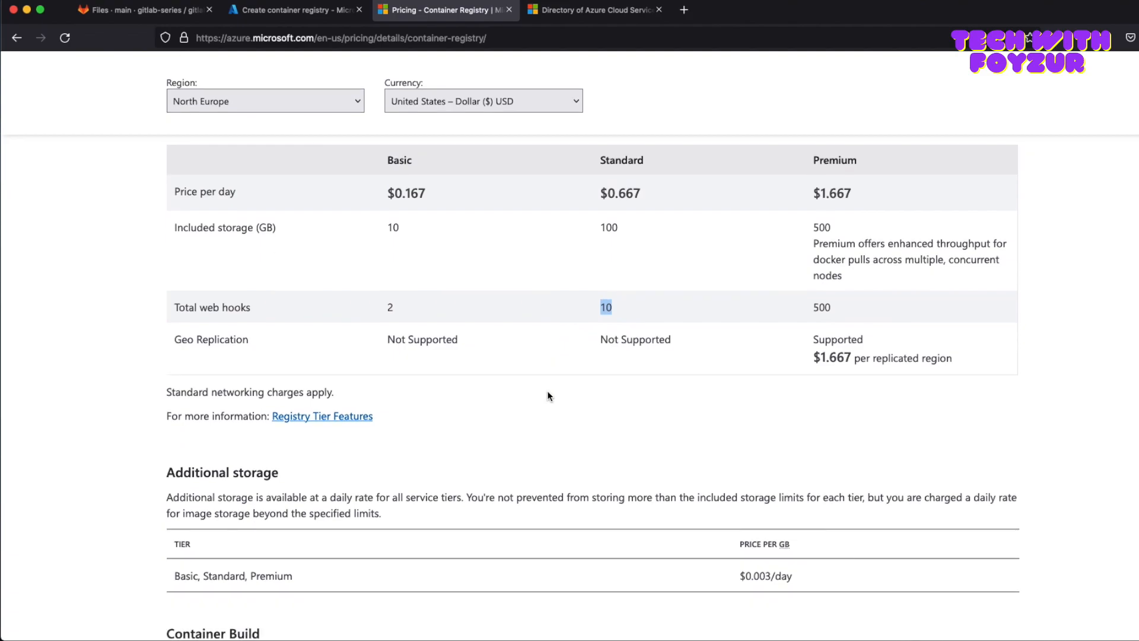
{"action": "scroll", "coordinate": [547, 394], "scroll_direction": "down", "scroll_amount": 2}
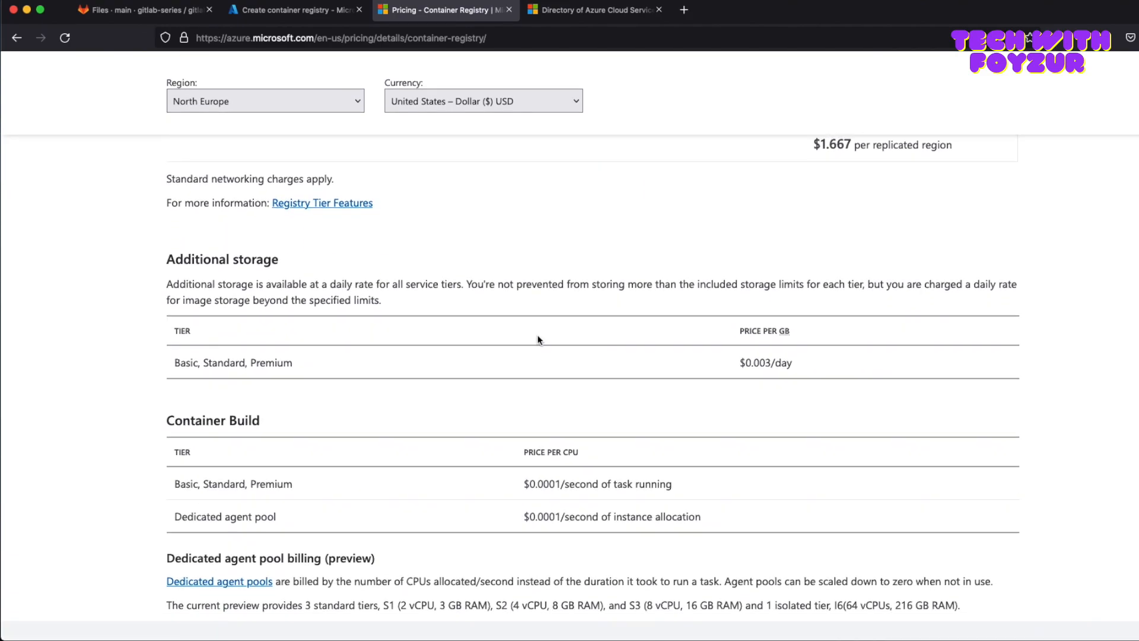
{"action": "left_click_drag", "start_coordinate": [168, 259], "coordinate": [263, 259]}
{"action": "left_click_drag", "start_coordinate": [171, 362], "coordinate": [292, 363]}
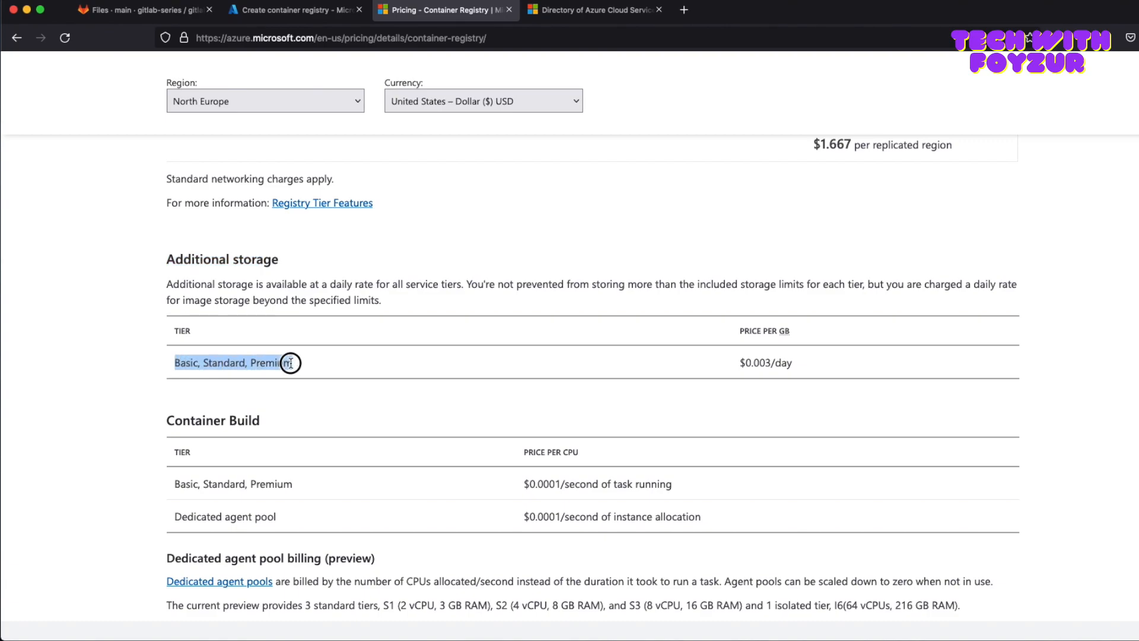
{"action": "left_click_drag", "start_coordinate": [743, 365], "coordinate": [731, 330]}
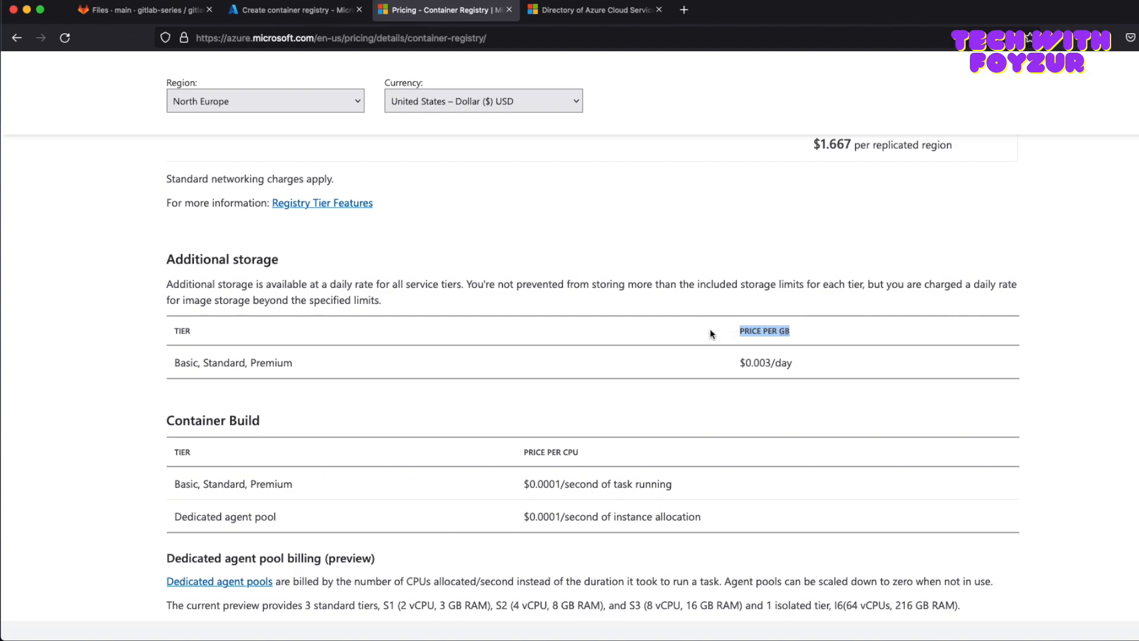
{"action": "left_click", "coordinate": [466, 285]}
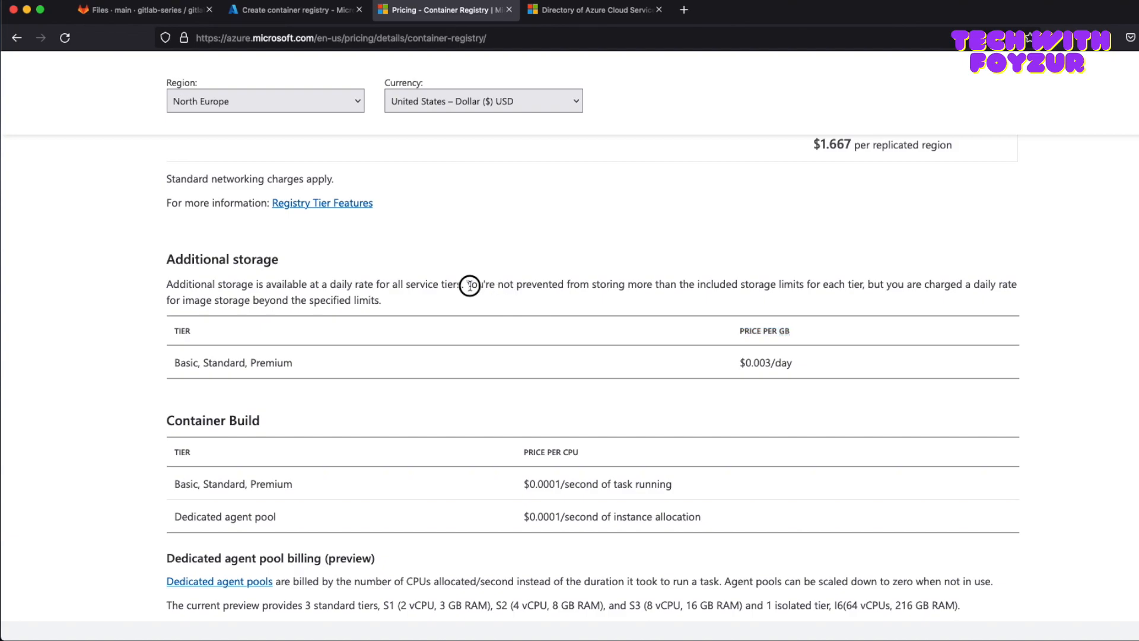
{"action": "left_click_drag", "start_coordinate": [467, 284], "coordinate": [1013, 284]}
{"action": "left_click", "coordinate": [881, 302]}
{"action": "left_click_drag", "start_coordinate": [166, 300], "coordinate": [379, 300]}
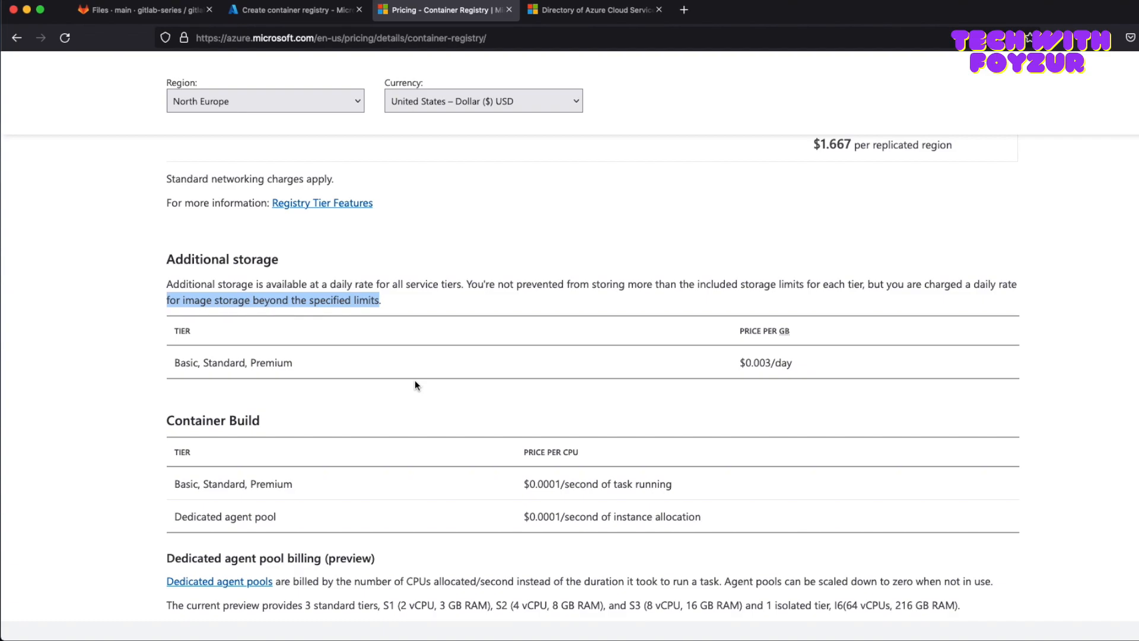
Examine the Container Build prices per CPU for the standard tiers and for the dedicated agent pool.
{"action": "scroll", "coordinate": [414, 384], "scroll_direction": "down", "scroll_amount": 3}
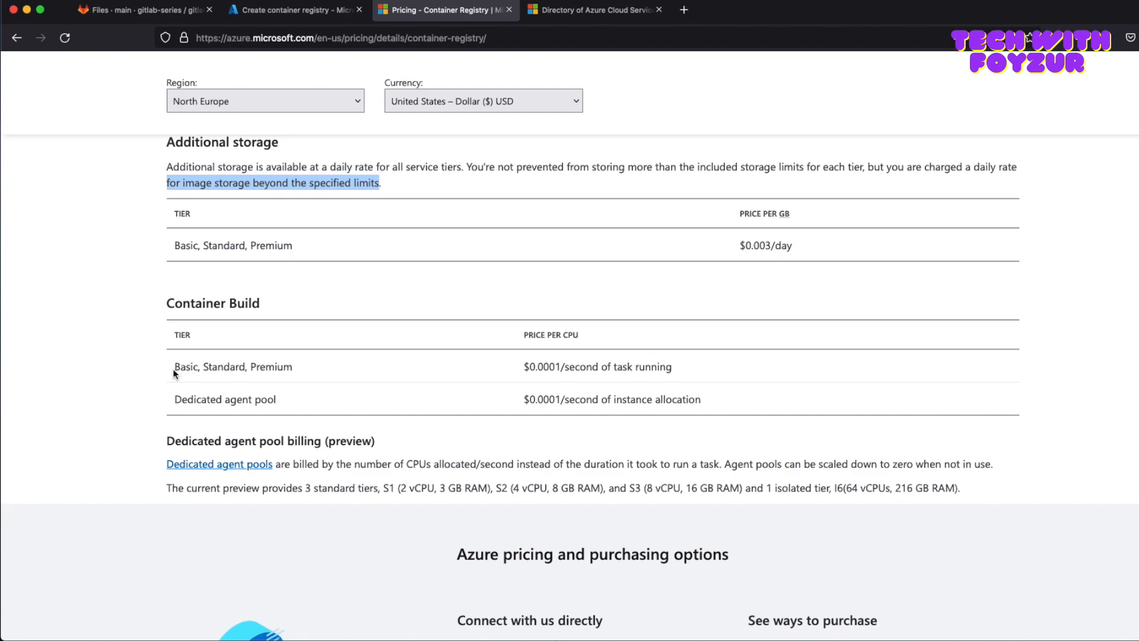
{"action": "left_click_drag", "start_coordinate": [174, 368], "coordinate": [290, 367]}
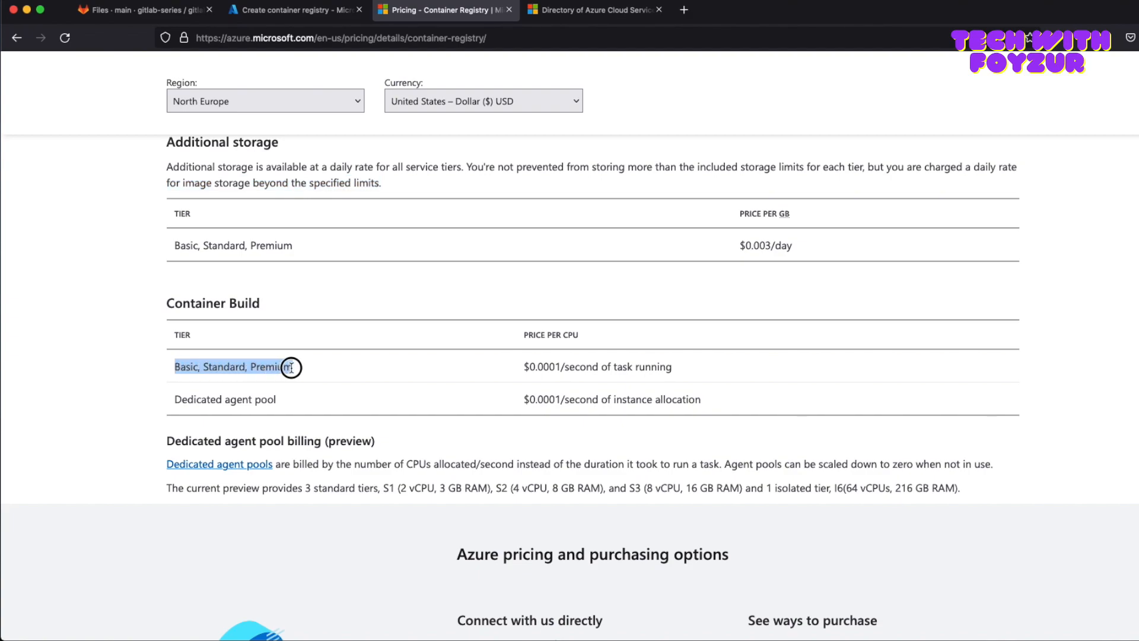
{"action": "double_click", "coordinate": [177, 335]}
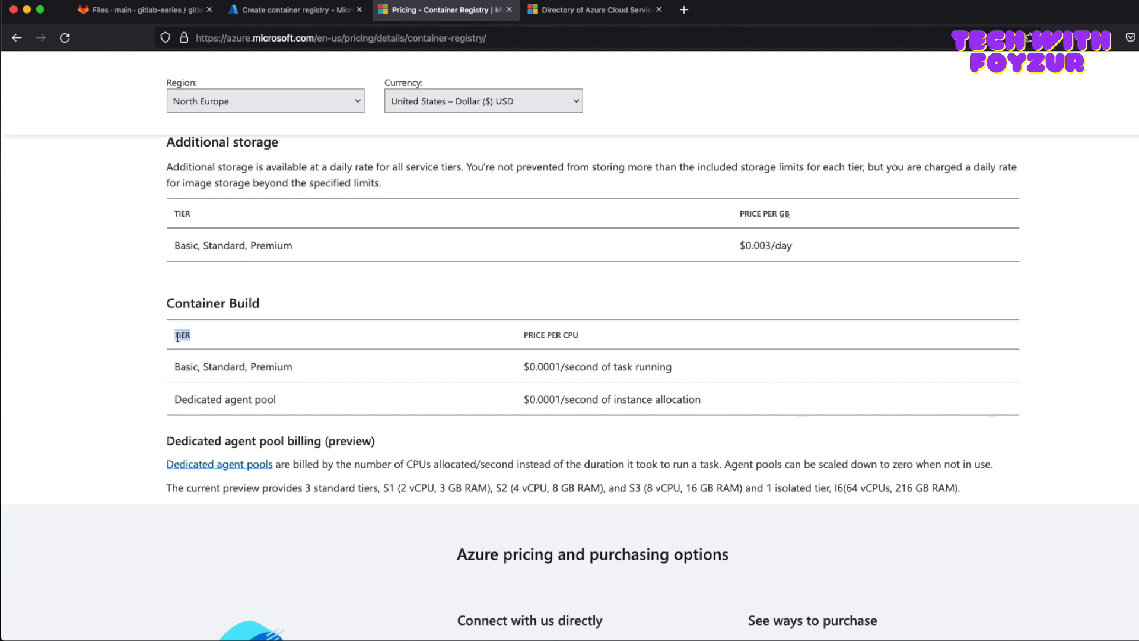
{"action": "left_click_drag", "start_coordinate": [529, 367], "coordinate": [679, 373]}
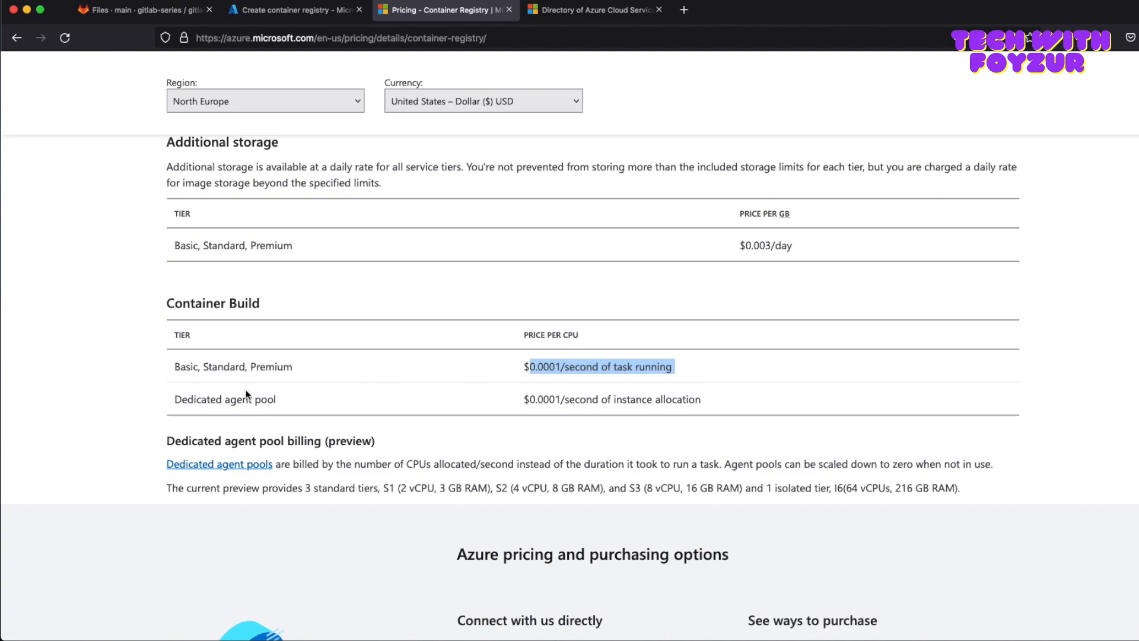
{"action": "left_click_drag", "start_coordinate": [172, 399], "coordinate": [285, 407]}
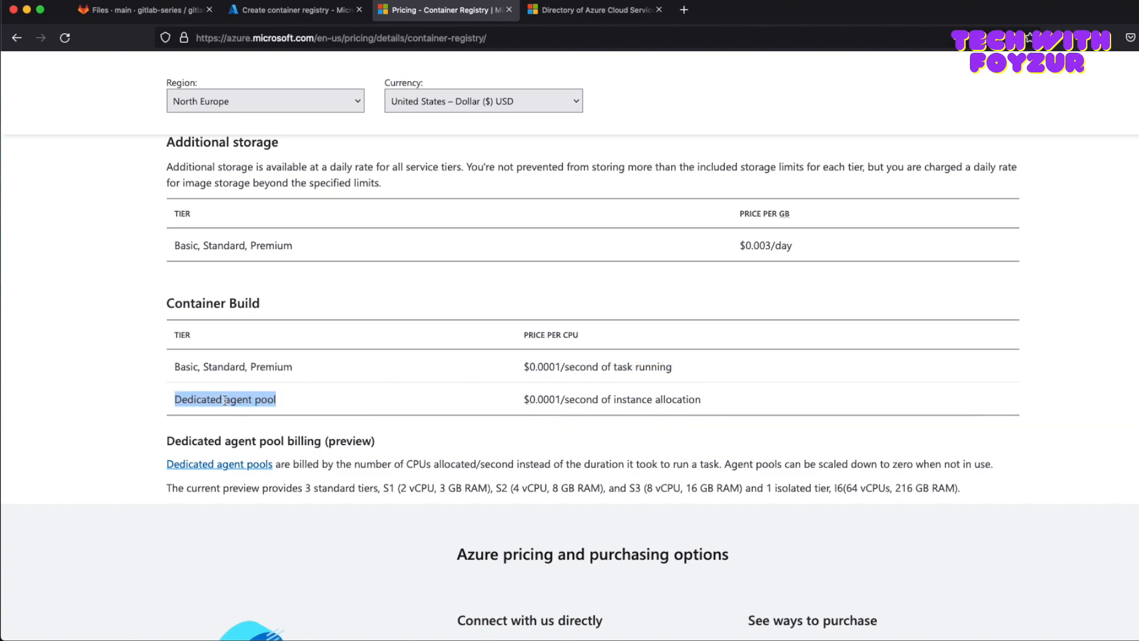
{"action": "left_click_drag", "start_coordinate": [524, 399], "coordinate": [708, 404]}
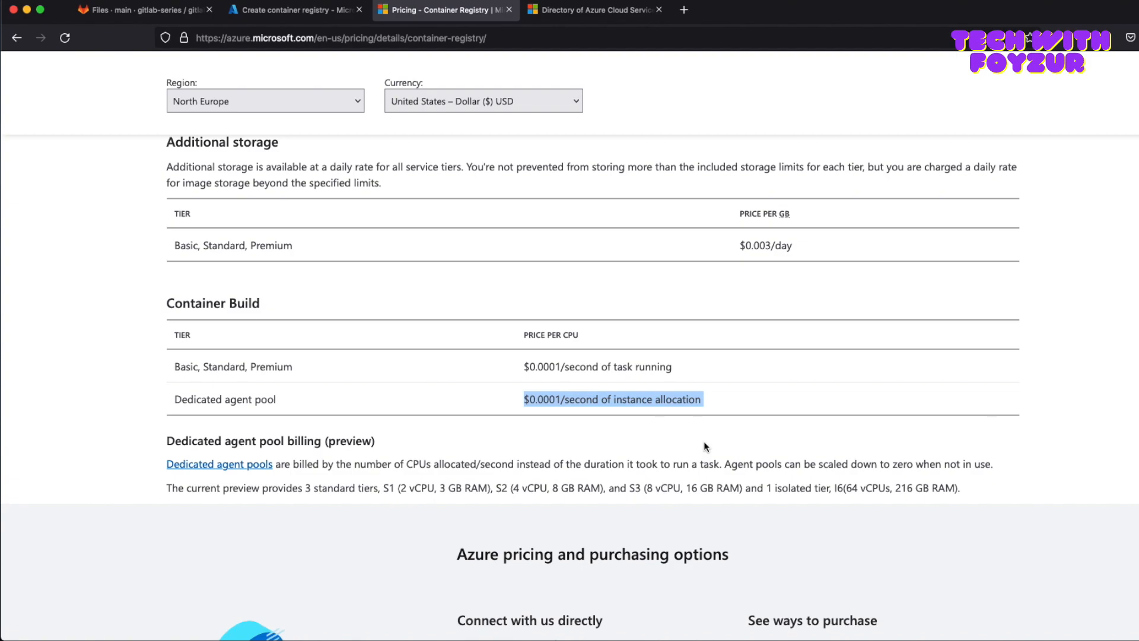
Revisit the tier comparison table, checking the Included storage and Geo Replication rows and the Standard price per day.
{"action": "scroll", "coordinate": [704, 444], "scroll_direction": "up", "scroll_amount": 5}
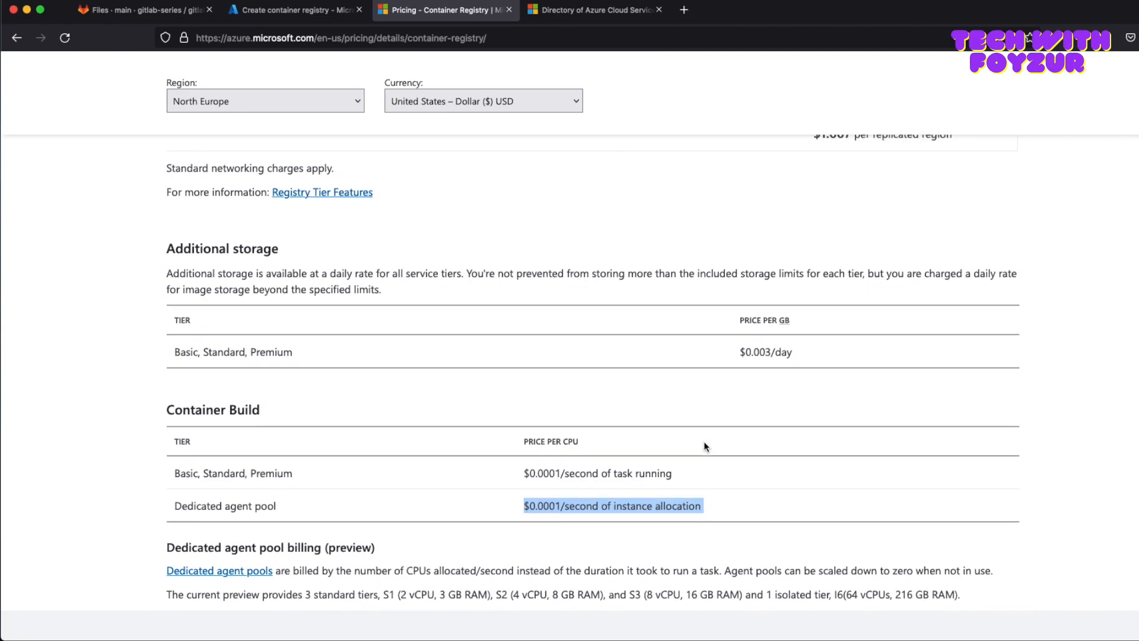
{"action": "scroll", "coordinate": [705, 451], "scroll_direction": "up", "scroll_amount": 5}
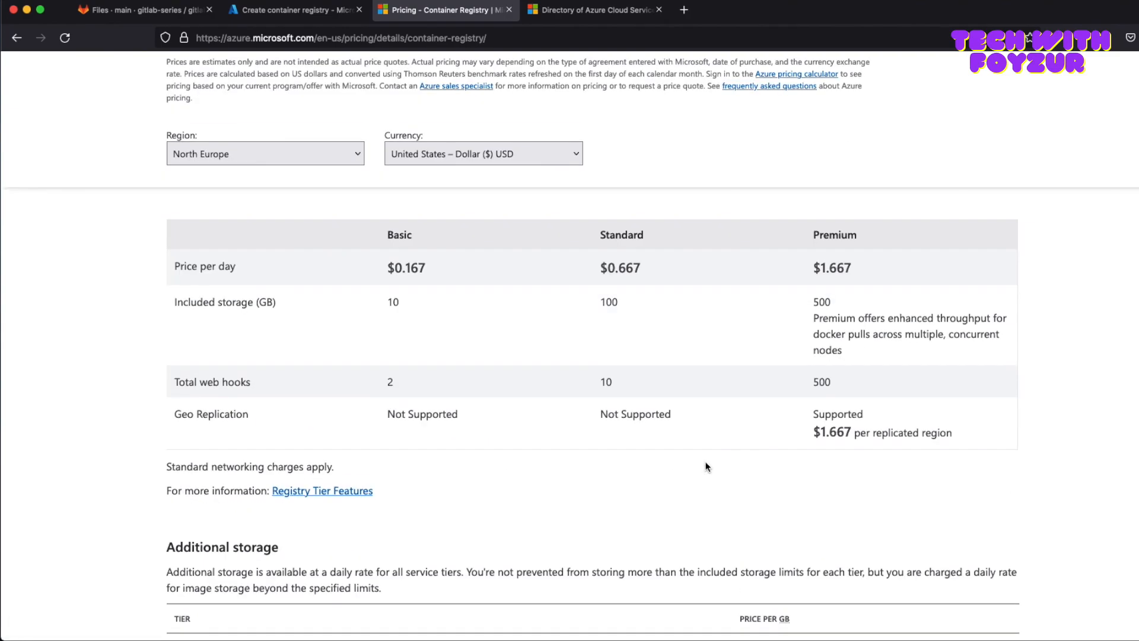
{"action": "scroll", "coordinate": [705, 466], "scroll_direction": "down", "scroll_amount": 1}
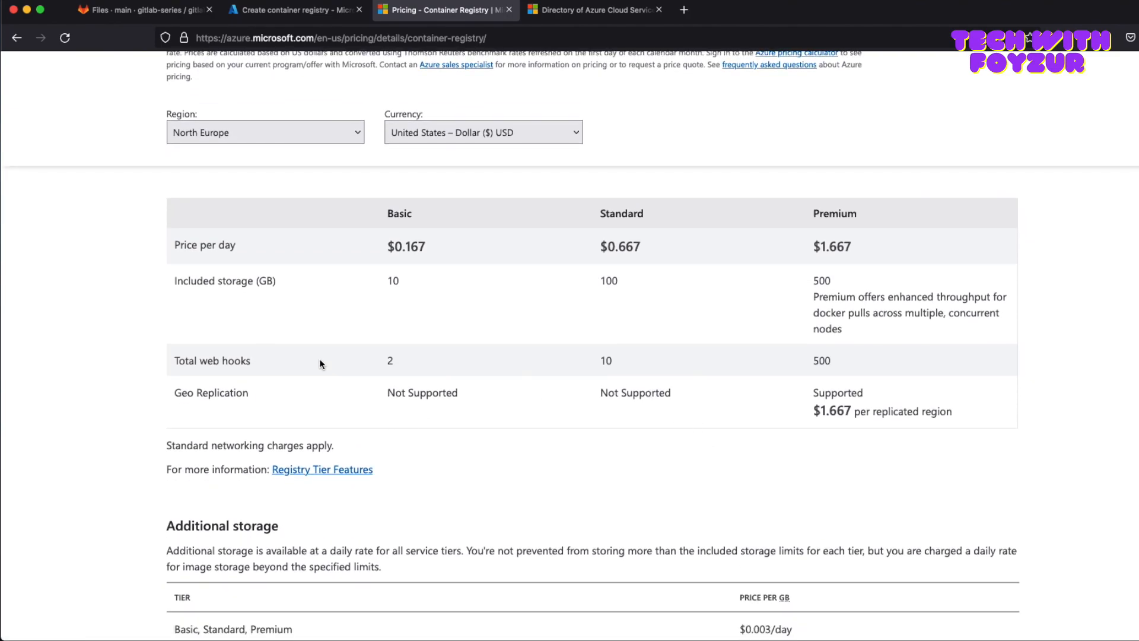
{"action": "left_click_drag", "start_coordinate": [184, 282], "coordinate": [235, 317]}
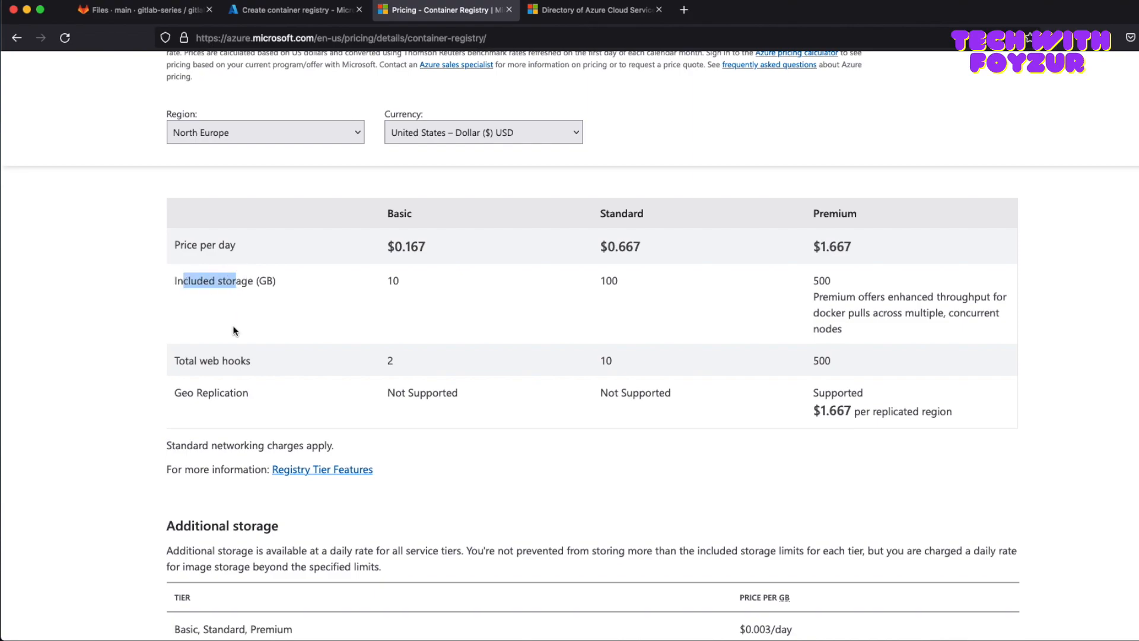
{"action": "left_click_drag", "start_coordinate": [174, 393], "coordinate": [236, 392]}
{"action": "left_click_drag", "start_coordinate": [601, 244], "coordinate": [652, 252]}
Read the Dedicated agent pool billing section for its scaling rule and the specifications of the standard and isolated tiers.
{"action": "scroll", "coordinate": [681, 358], "scroll_direction": "down", "scroll_amount": 7}
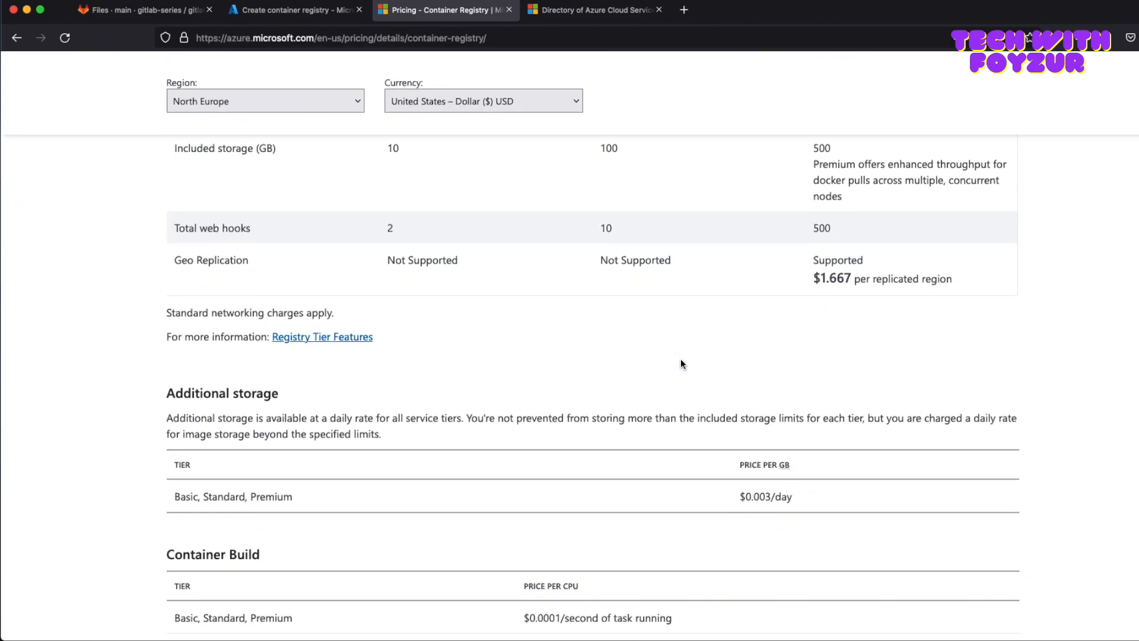
{"action": "scroll", "coordinate": [681, 363], "scroll_direction": "down", "scroll_amount": 3}
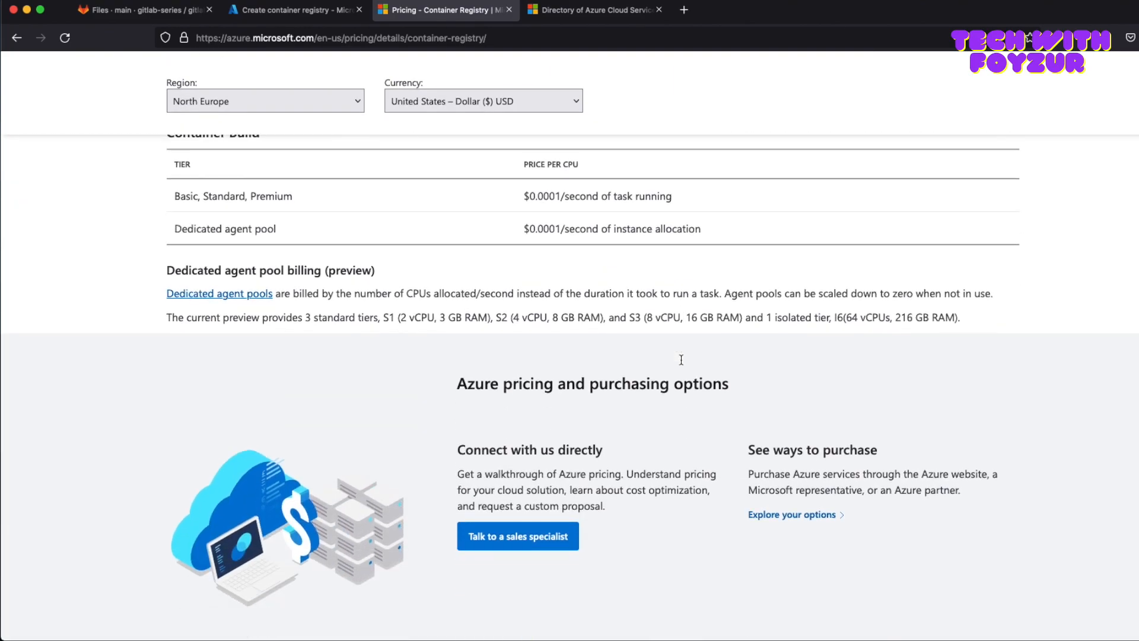
{"action": "scroll", "coordinate": [681, 363], "scroll_direction": "up", "scroll_amount": 3}
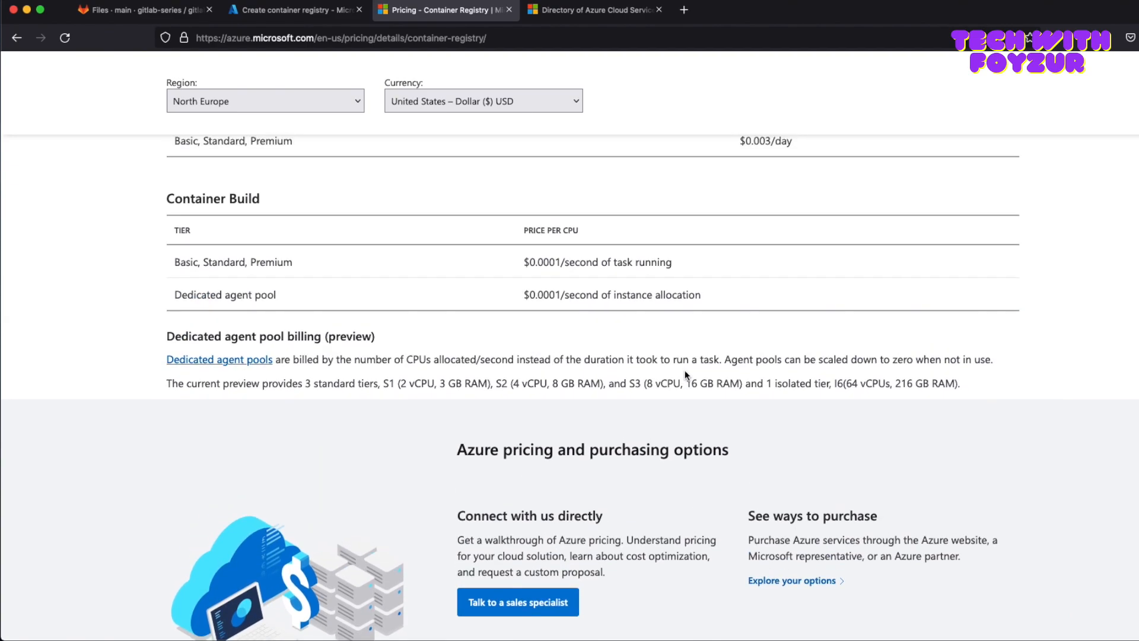
{"action": "left_click_drag", "start_coordinate": [170, 377], "coordinate": [330, 377]}
{"action": "left_click_drag", "start_coordinate": [336, 374], "coordinate": [376, 374]}
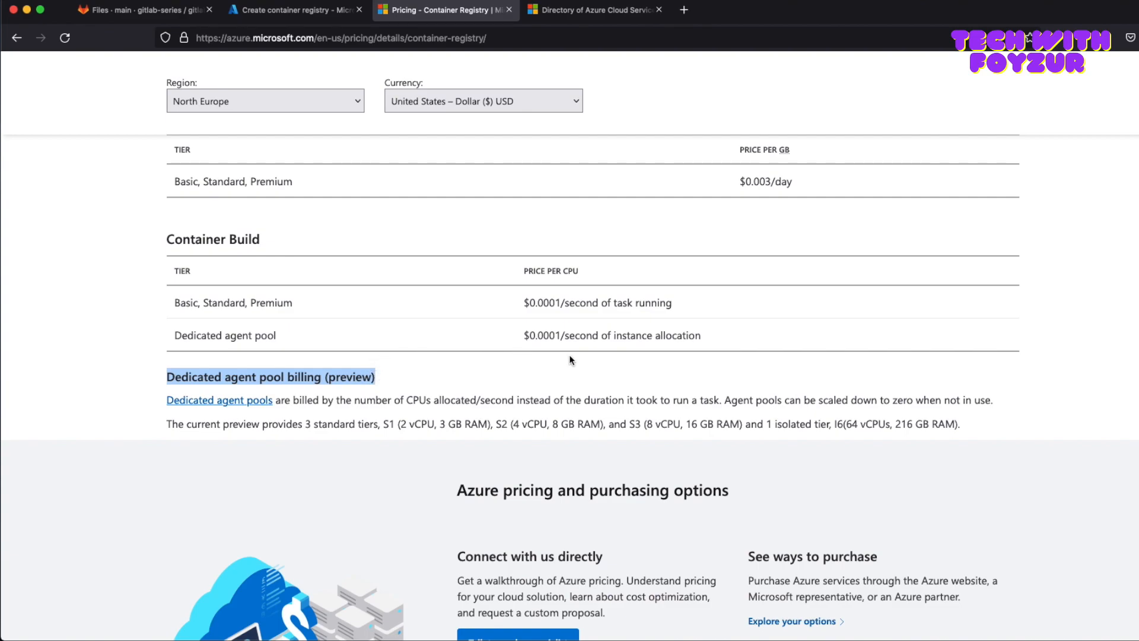
{"action": "left_click_drag", "start_coordinate": [724, 401], "coordinate": [987, 401]}
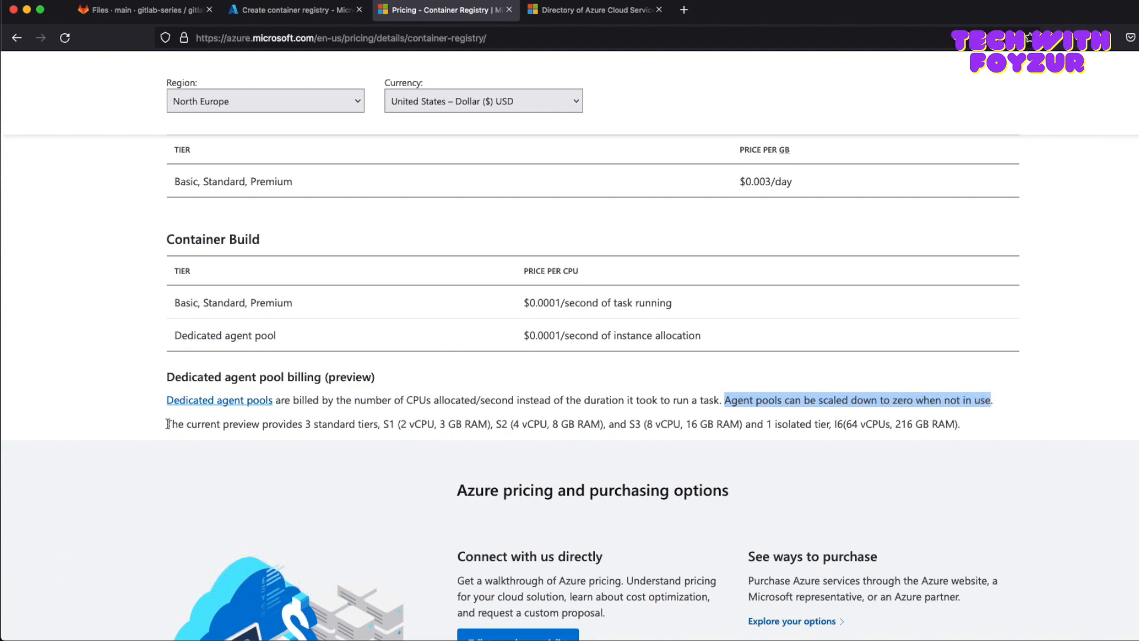
{"action": "left_click_drag", "start_coordinate": [305, 425], "coordinate": [832, 432]}
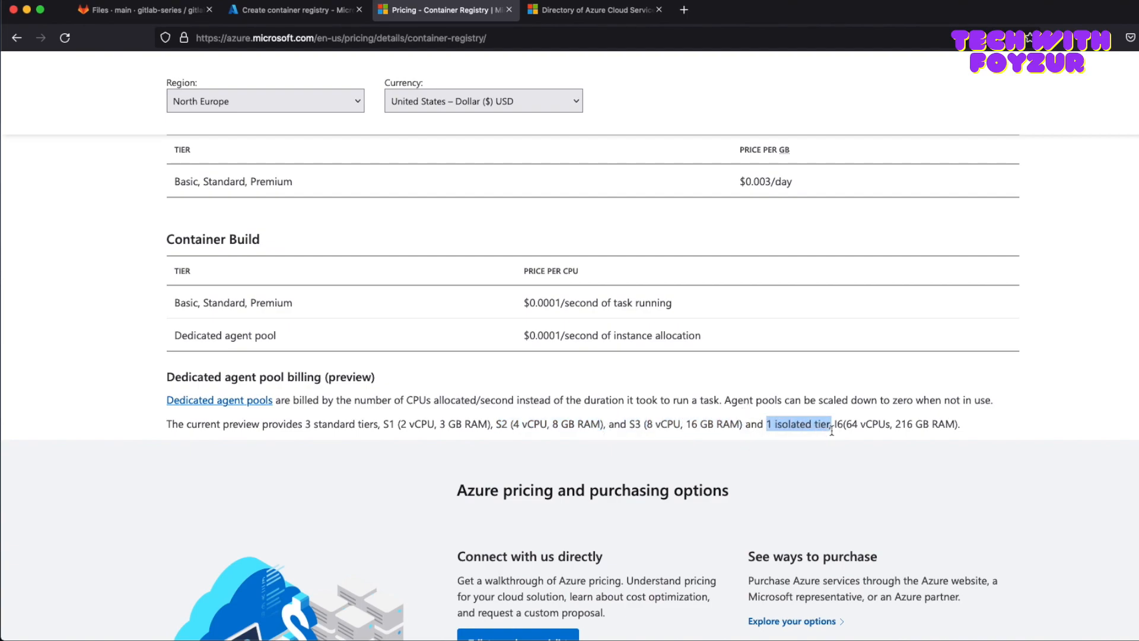
{"action": "left_click", "coordinate": [842, 435]}
{"action": "left_click_drag", "start_coordinate": [962, 425], "coordinate": [169, 413]}
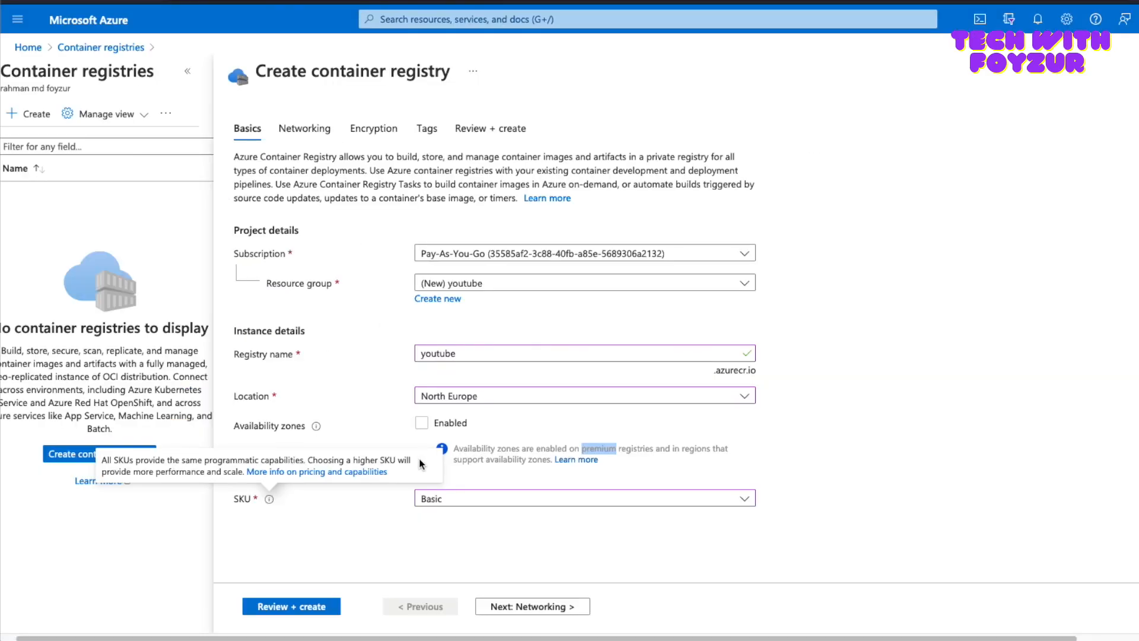
Return to the Create container registry form, run its validation and check the outcome.
{"action": "left_click", "coordinate": [821, 469]}
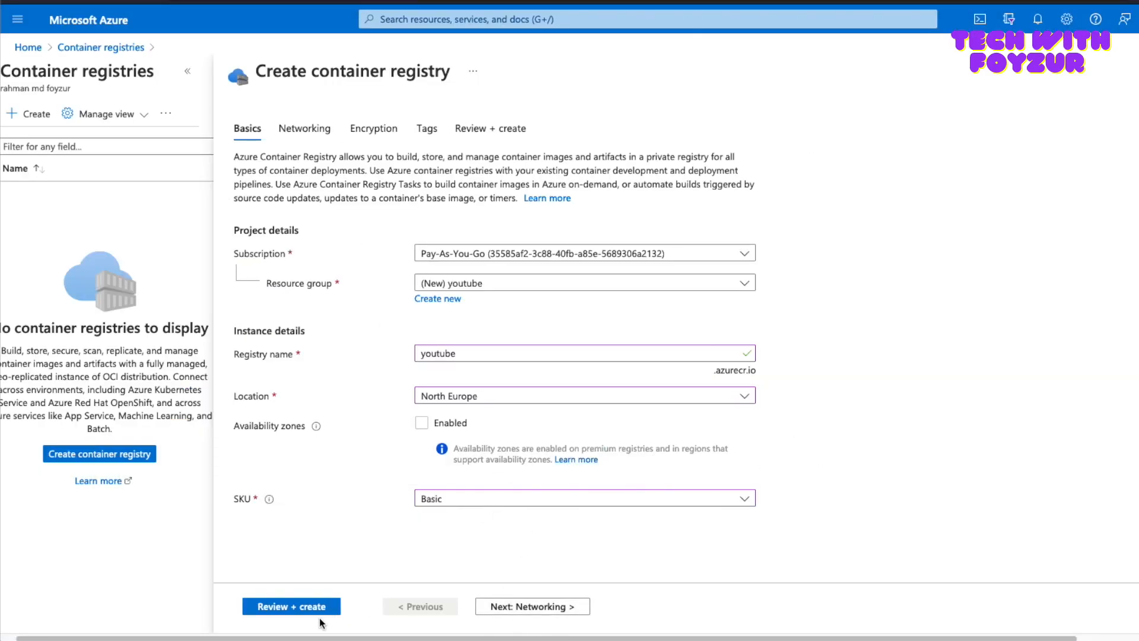
{"action": "left_click", "coordinate": [284, 607]}
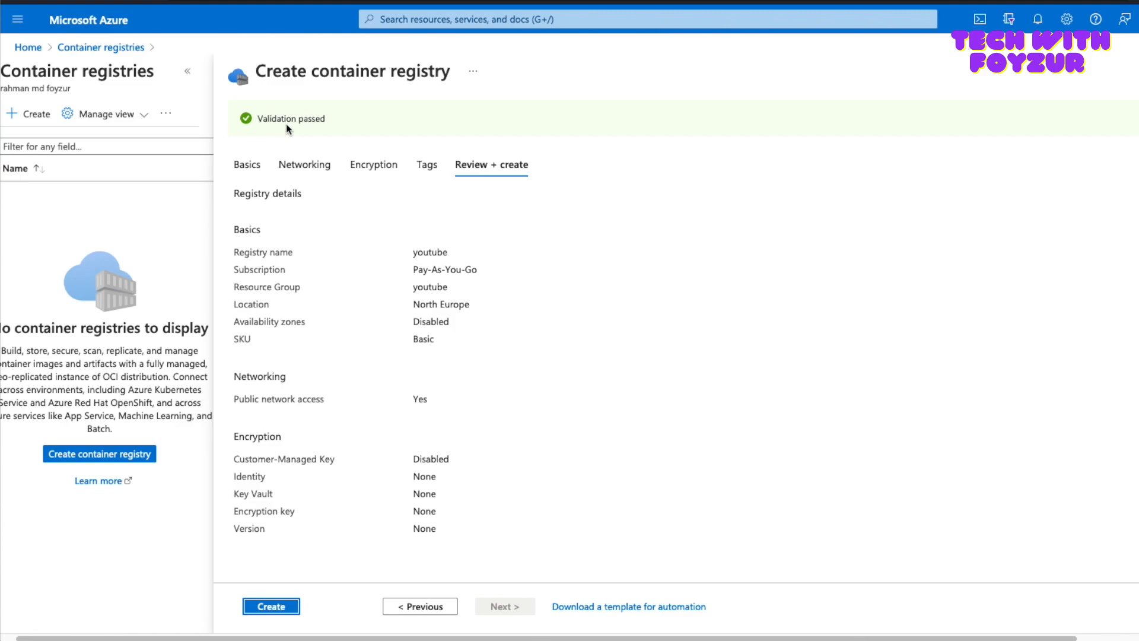
{"action": "left_click_drag", "start_coordinate": [259, 117], "coordinate": [329, 122]}
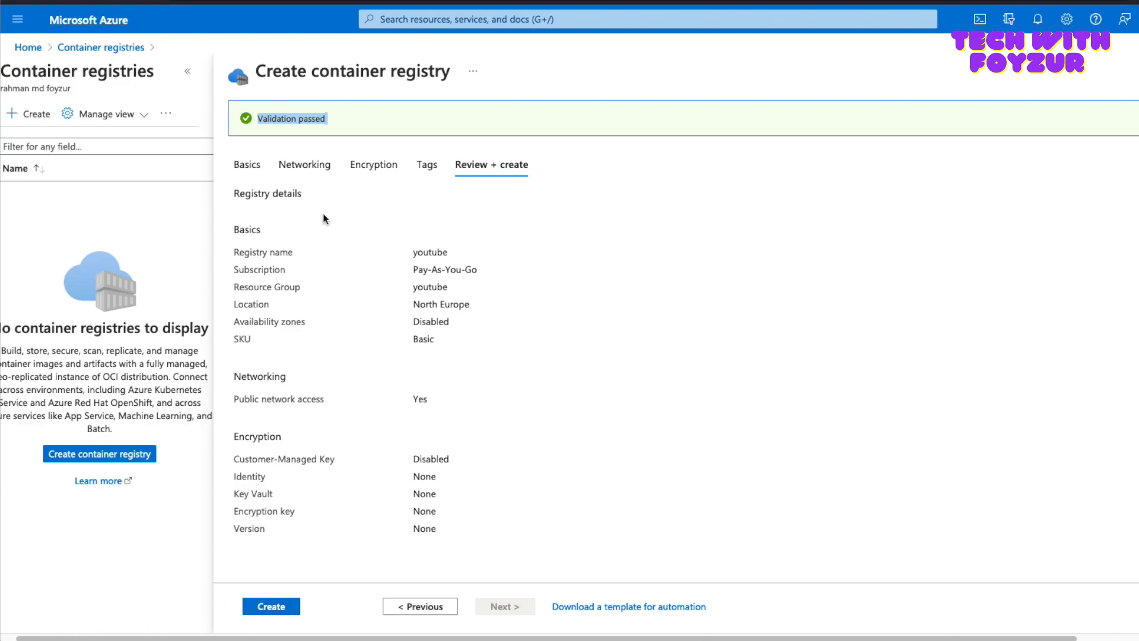
Open the registry's Networking settings and read the network connectivity notice about private access.
{"action": "left_click", "coordinate": [305, 167]}
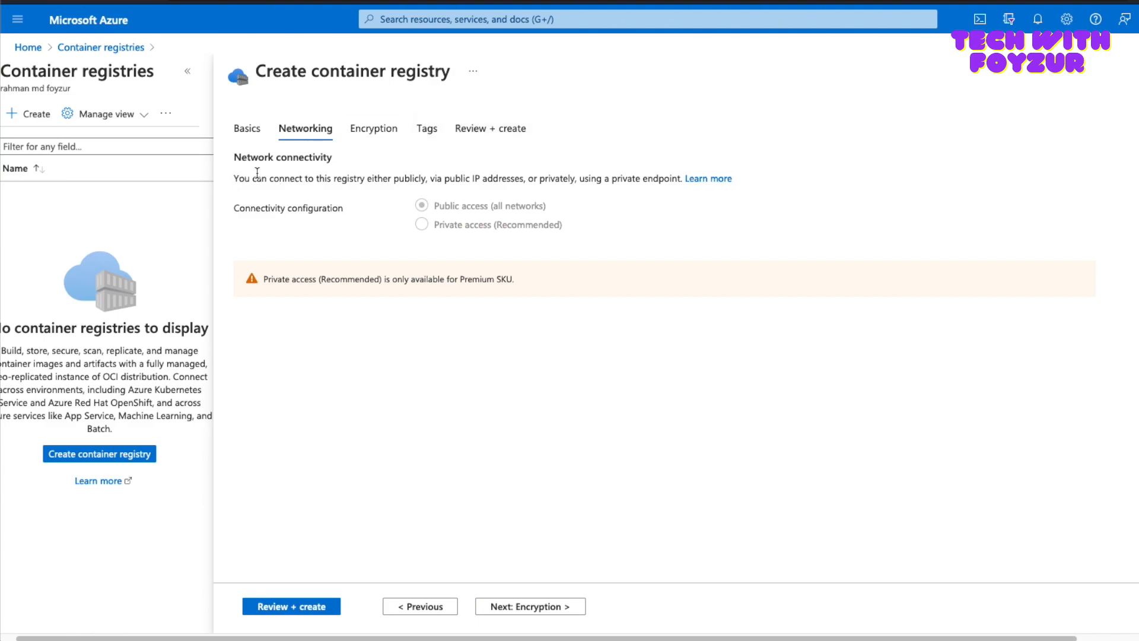
{"action": "left_click_drag", "start_coordinate": [237, 157], "coordinate": [327, 156]}
{"action": "left_click_drag", "start_coordinate": [265, 279], "coordinate": [464, 277]}
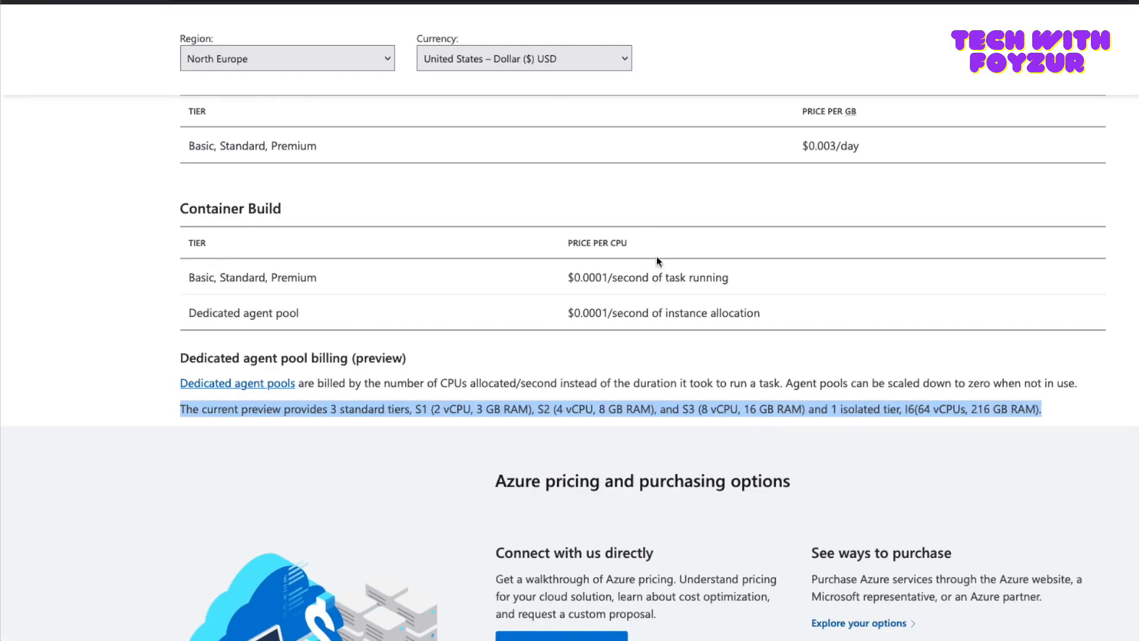
Go back to the Container Registry pricing page and review the Premium tier in the comparison table.
{"action": "scroll", "coordinate": [667, 311], "scroll_direction": "up", "scroll_amount": 10}
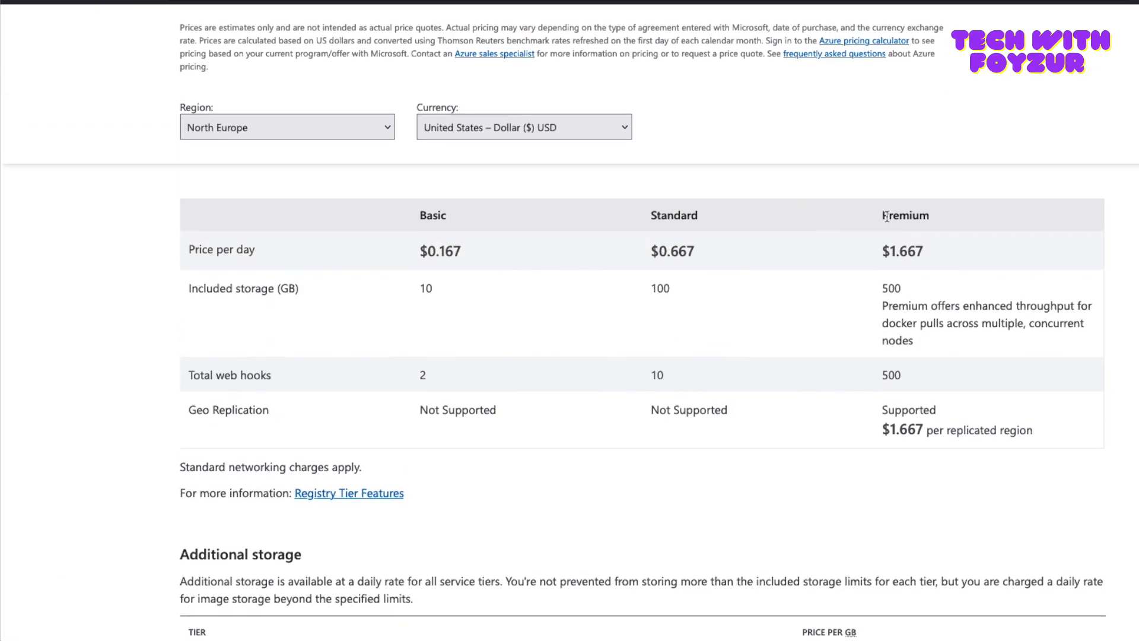
{"action": "left_click_drag", "start_coordinate": [882, 216], "coordinate": [934, 218]}
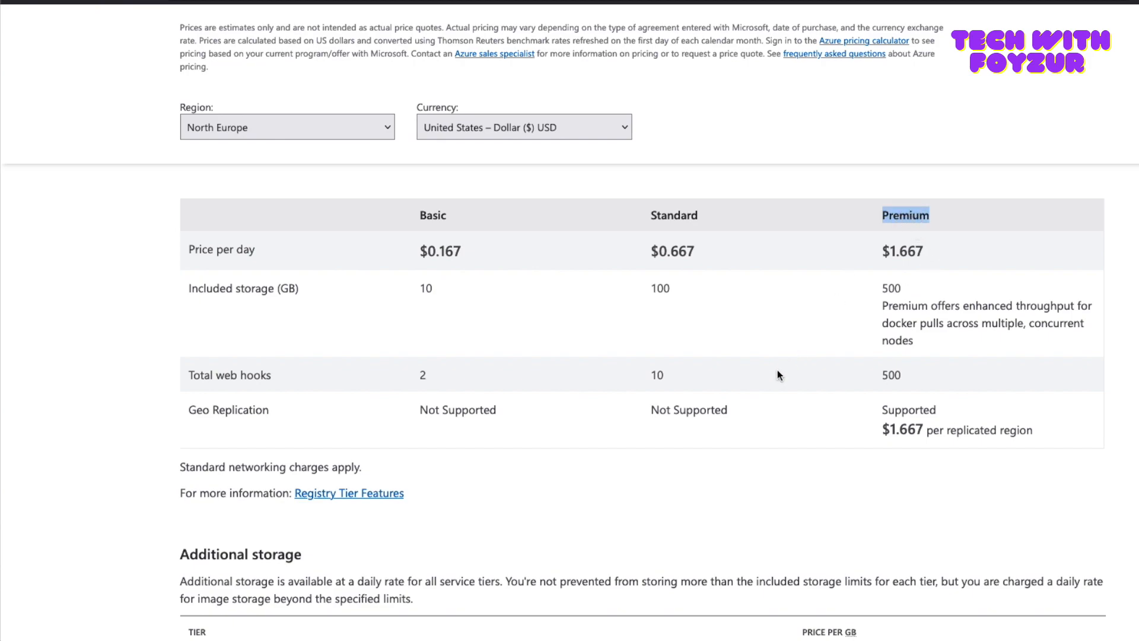
{"action": "scroll", "coordinate": [776, 370], "scroll_direction": "down", "scroll_amount": 1}
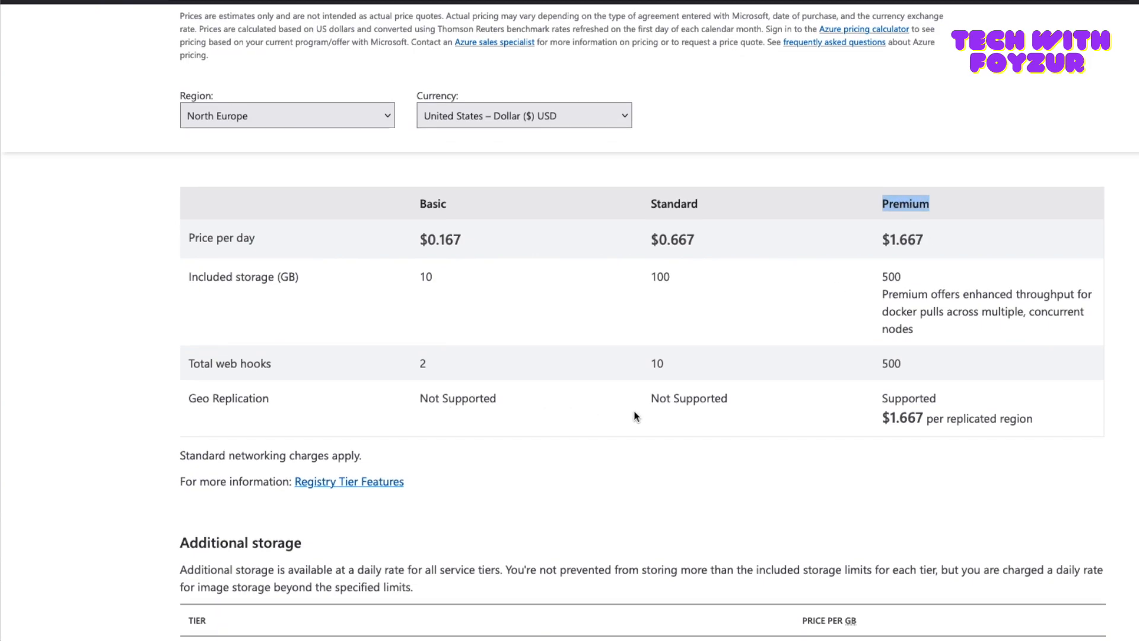
{"action": "scroll", "coordinate": [635, 416], "scroll_direction": "down", "scroll_amount": 1}
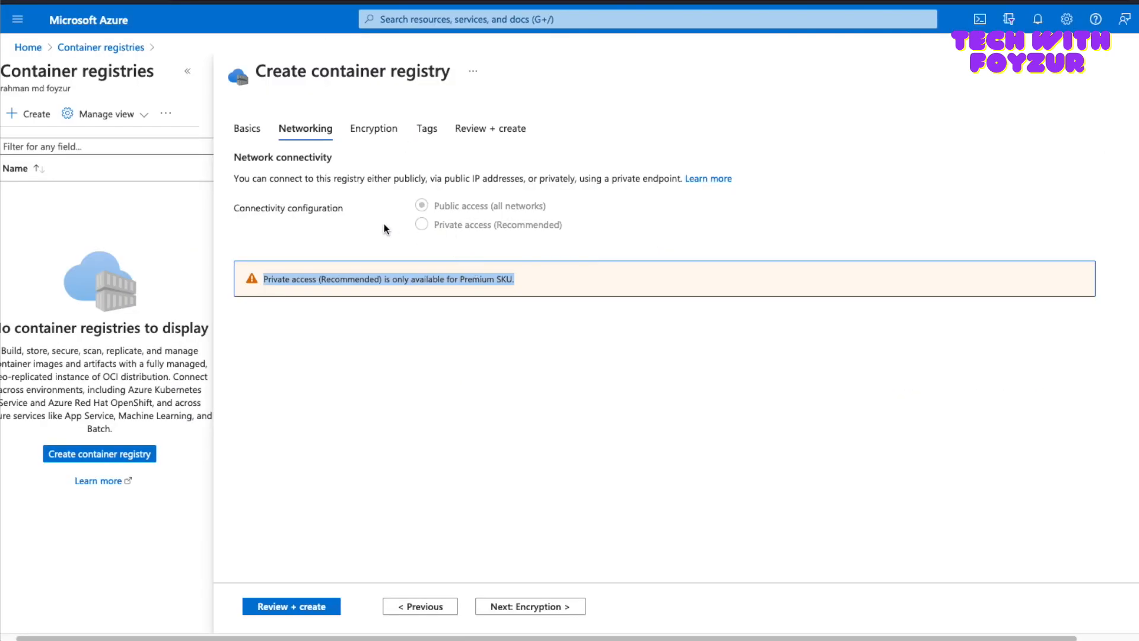
Return to the registry's Networking settings and examine the connectivity configuration options and the private endpoint description.
{"action": "left_click", "coordinate": [380, 226]}
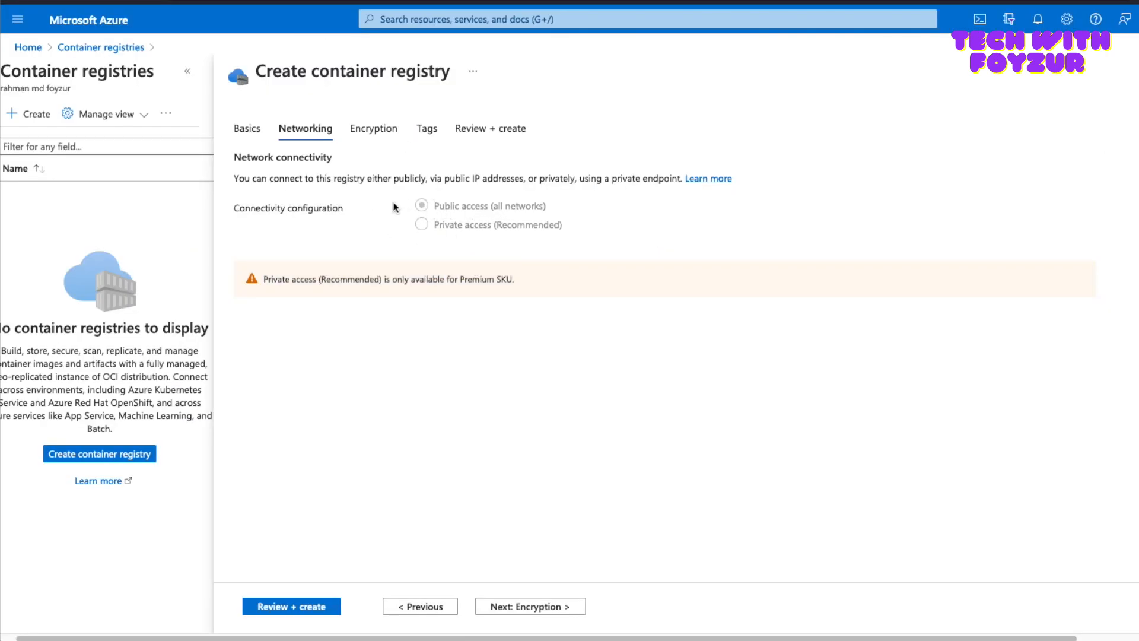
{"action": "left_click_drag", "start_coordinate": [235, 212], "coordinate": [343, 215]}
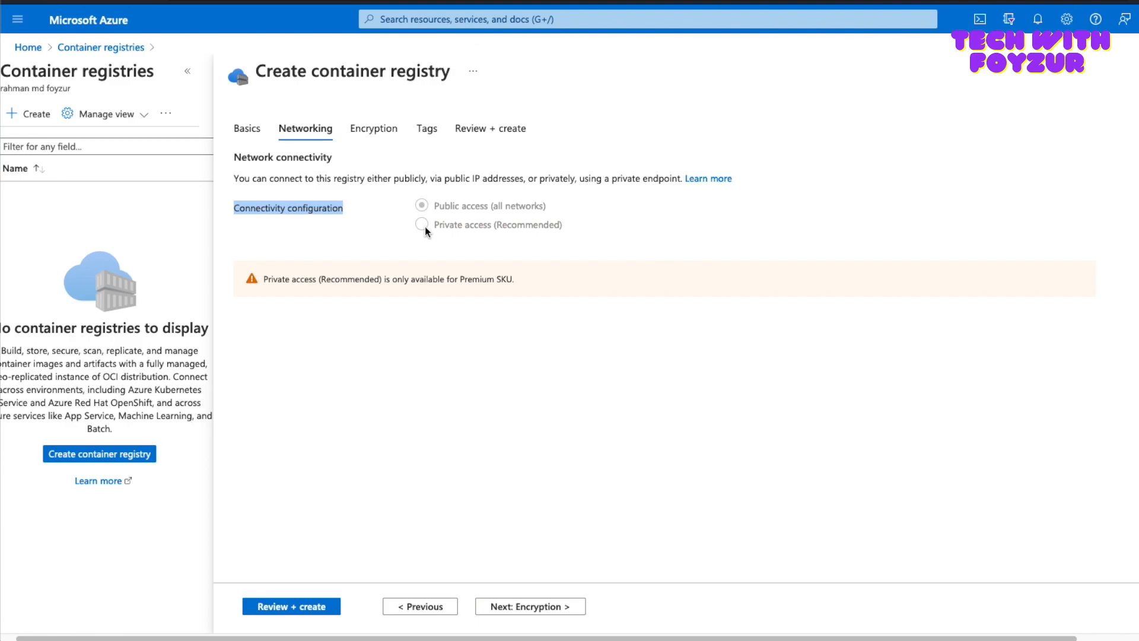
{"action": "left_click_drag", "start_coordinate": [391, 178], "coordinate": [679, 180]}
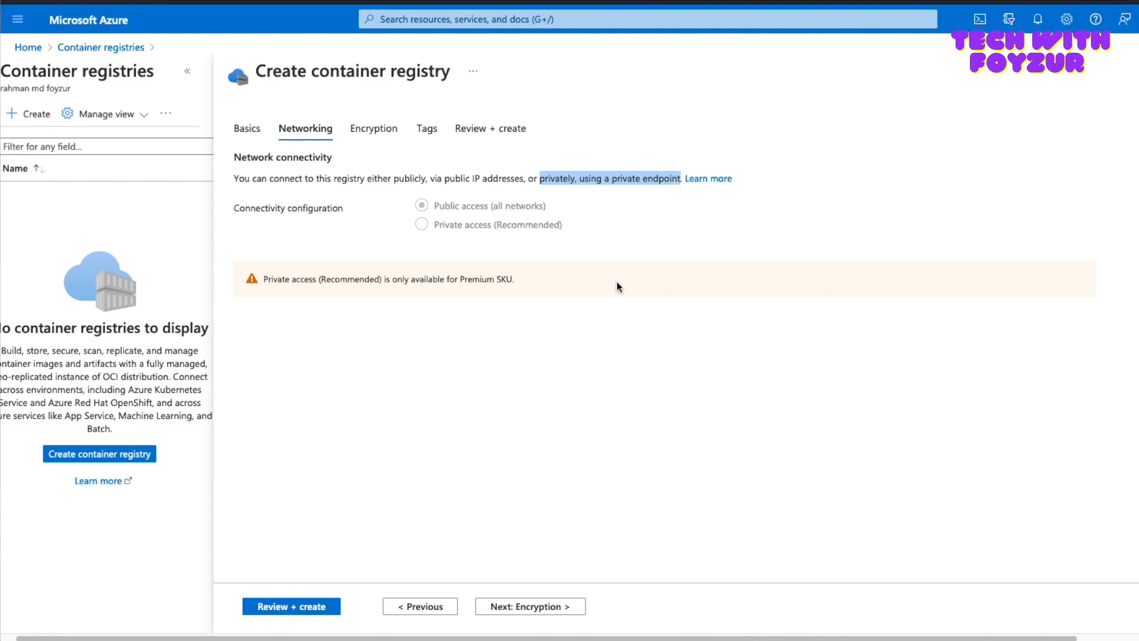
Open the registry's Encryption settings and read the Customer-Managed Key availability and how images are encrypted and decrypted.
{"action": "left_click", "coordinate": [374, 134]}
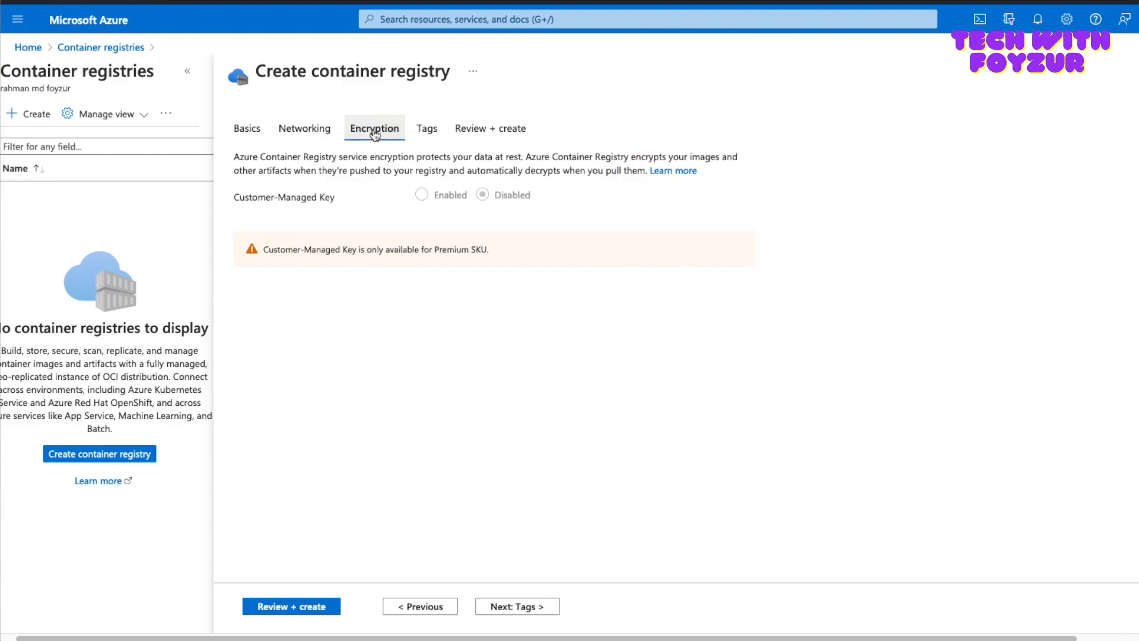
{"action": "left_click_drag", "start_coordinate": [233, 196], "coordinate": [318, 205]}
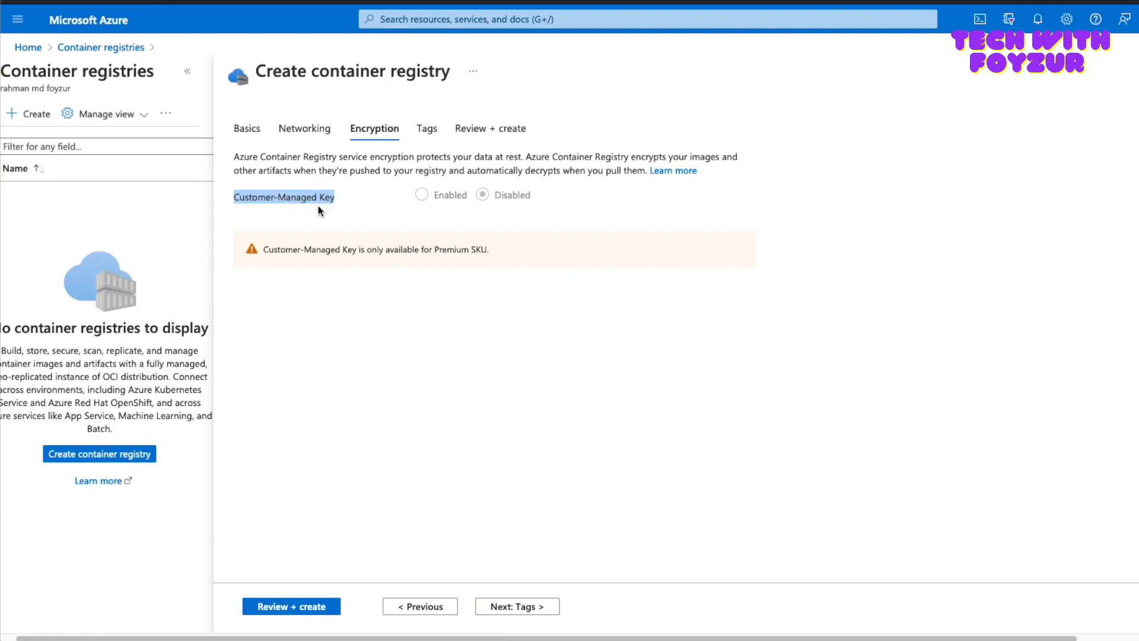
{"action": "left_click", "coordinate": [277, 254]}
{"action": "left_click_drag", "start_coordinate": [277, 253], "coordinate": [484, 251]}
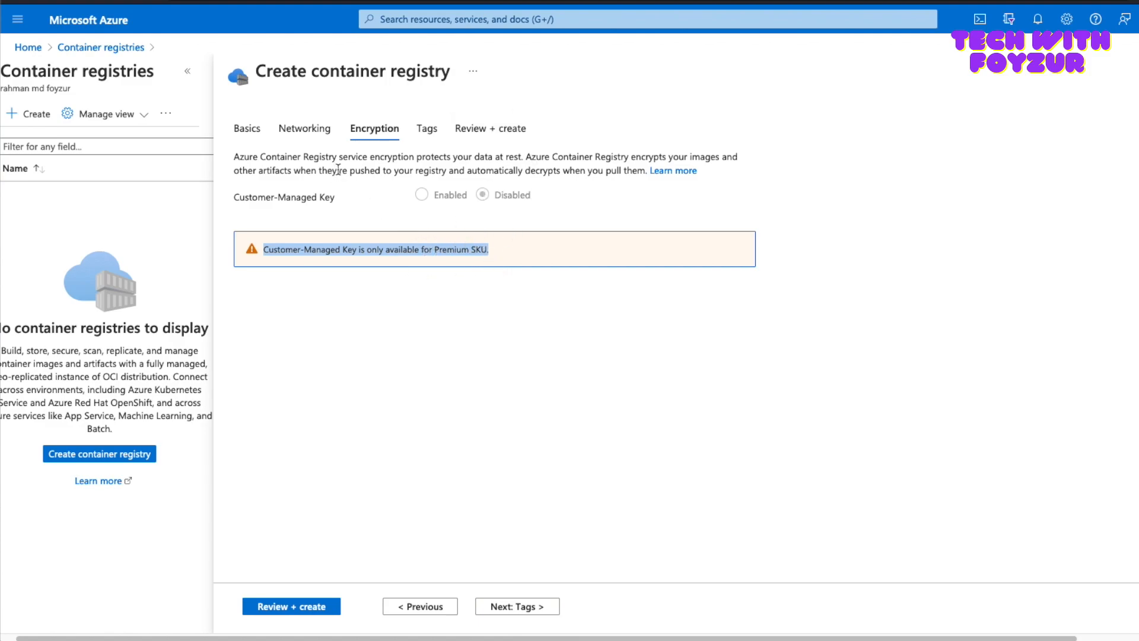
{"action": "left_click_drag", "start_coordinate": [234, 157], "coordinate": [454, 159]}
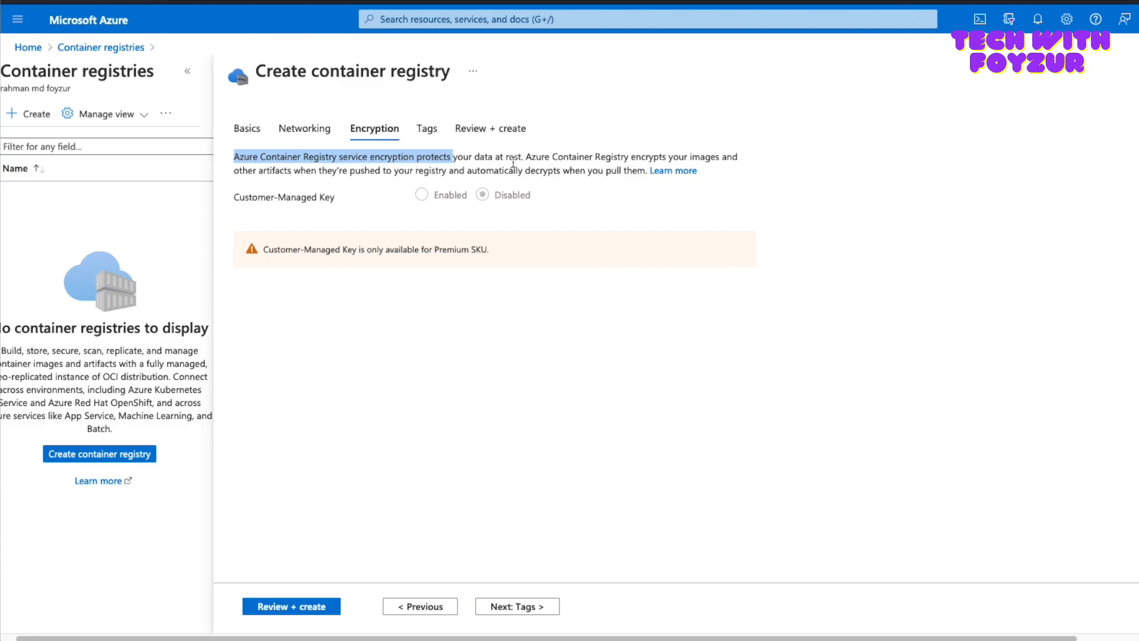
{"action": "left_click", "coordinate": [300, 173]}
{"action": "left_click_drag", "start_coordinate": [300, 173], "coordinate": [637, 174]}
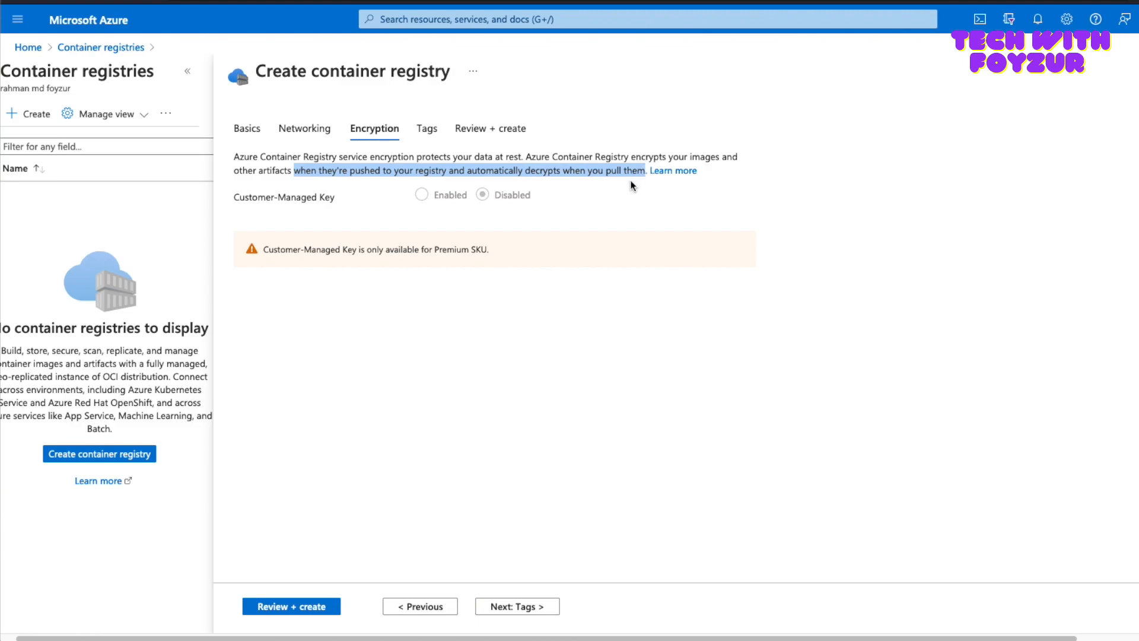
{"action": "left_click", "coordinate": [632, 179]}
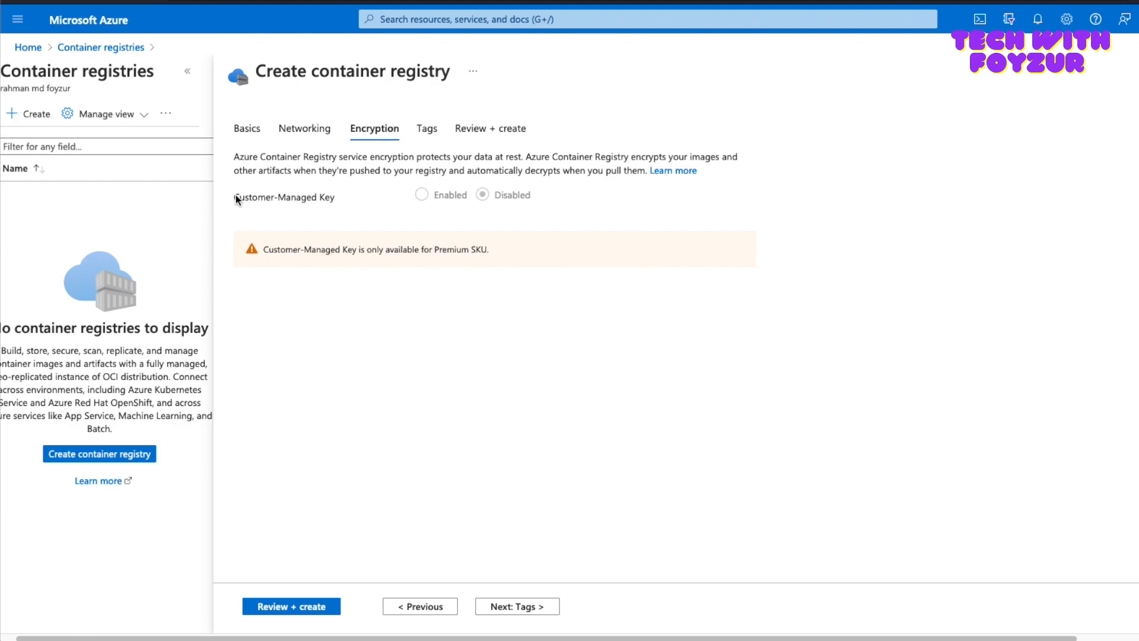
Add a tag to the container registry with the name "name" and the value "youtube".
{"action": "left_click", "coordinate": [429, 138]}
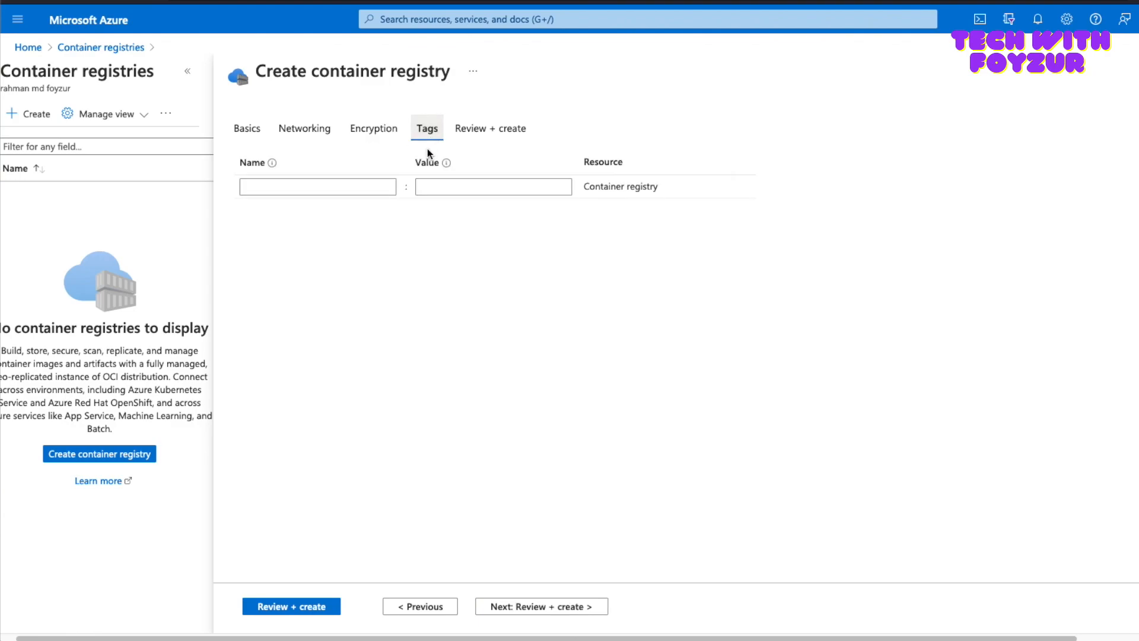
{"action": "left_click", "coordinate": [318, 187]}
{"action": "type", "text": "name"}
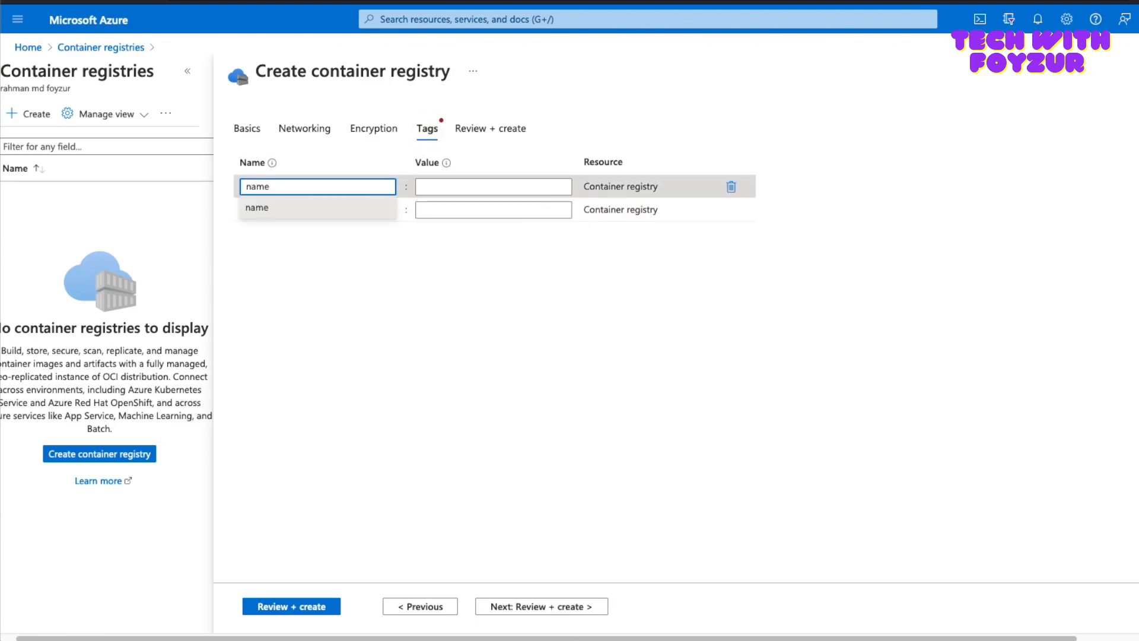
{"action": "key", "text": "Tab"}
{"action": "type", "text": "youtube"}
{"action": "key", "text": "Tab"}
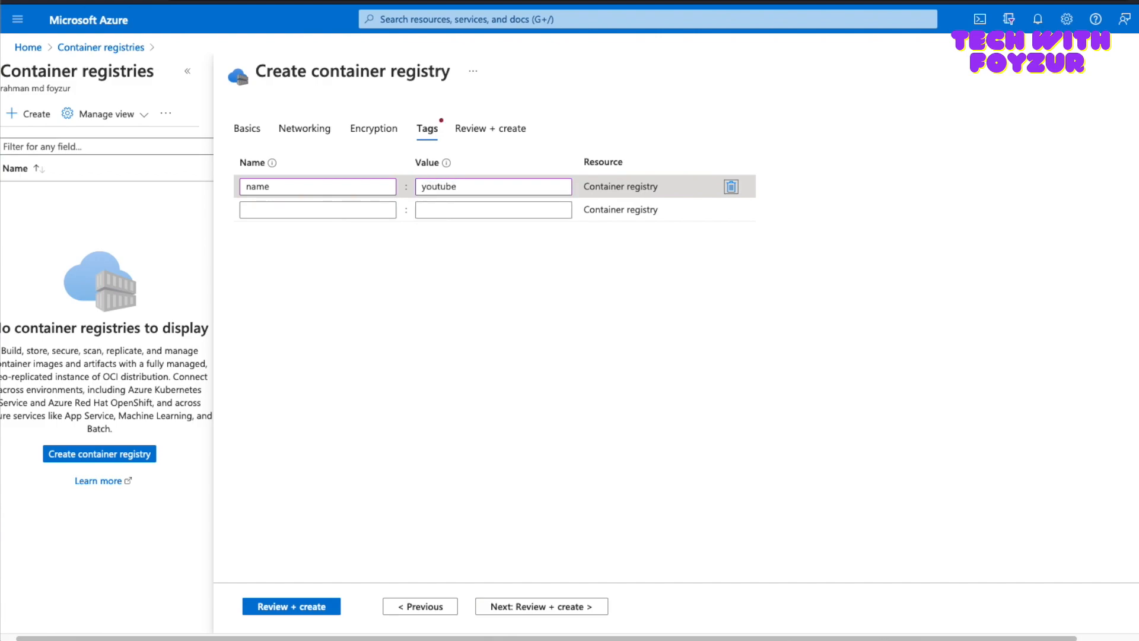
Add a second tag to the container registry with the name "year" and the value "2021".
{"action": "left_click", "coordinate": [315, 216]}
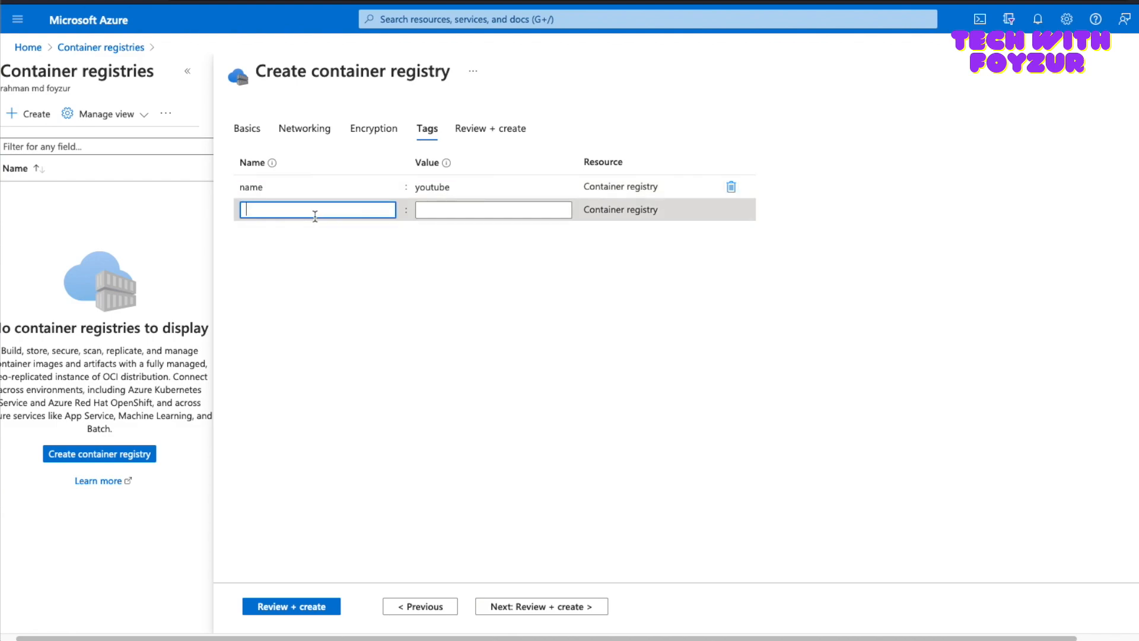
{"action": "type", "text": "year"}
{"action": "key", "text": "Tab"}
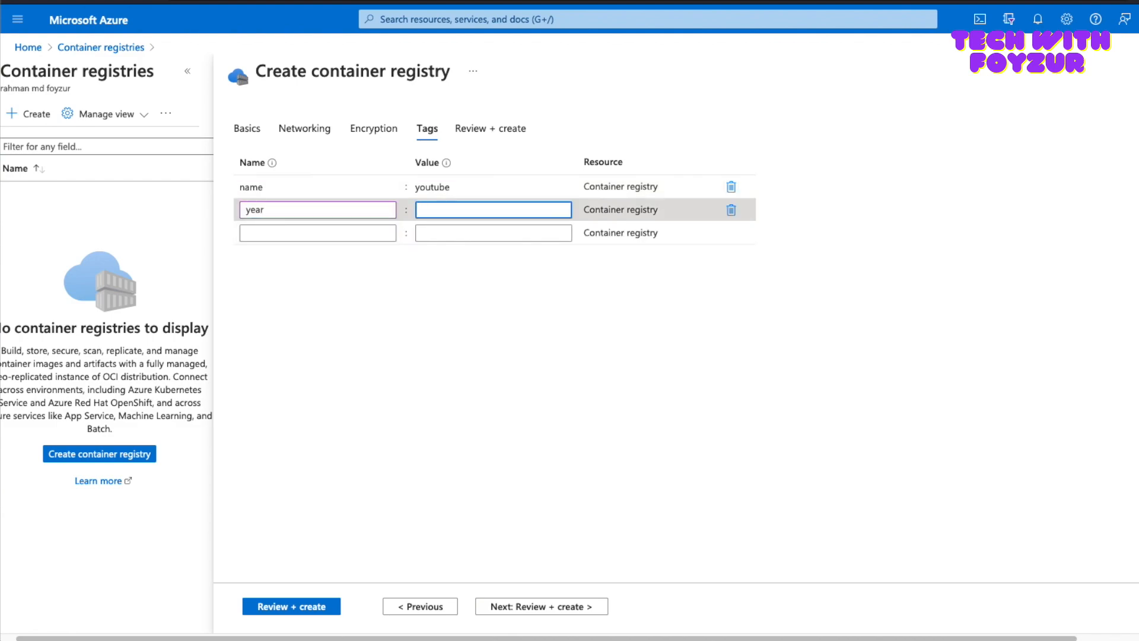
{"action": "type", "text": "2021"}
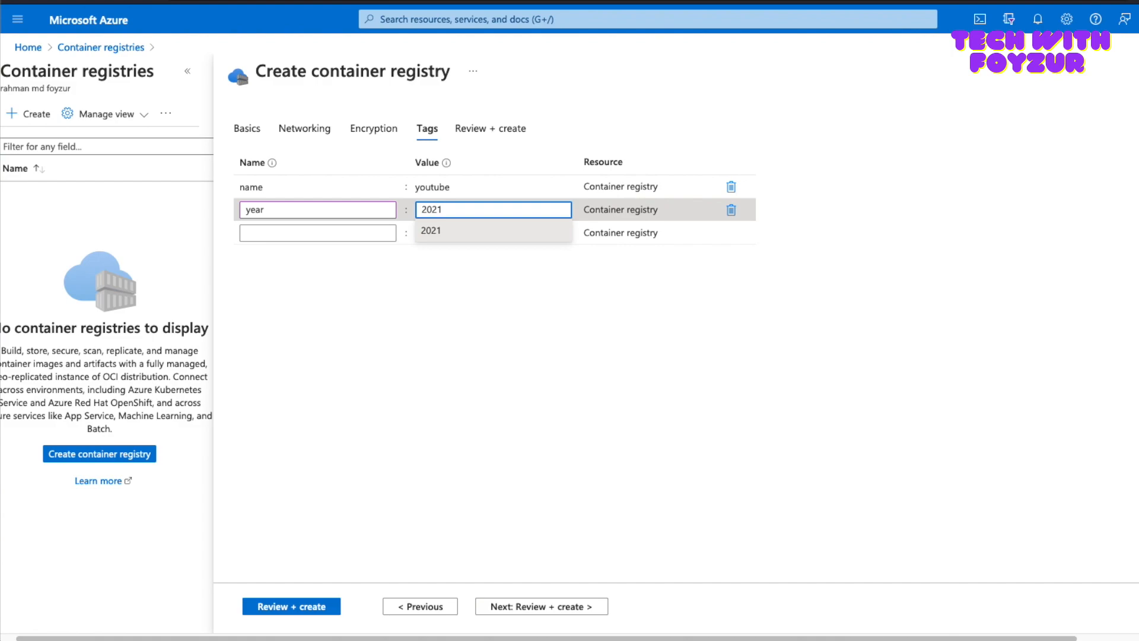
Review the registry's configuration summary, including its name and year tags, and create the container registry.
{"action": "left_click", "coordinate": [448, 287]}
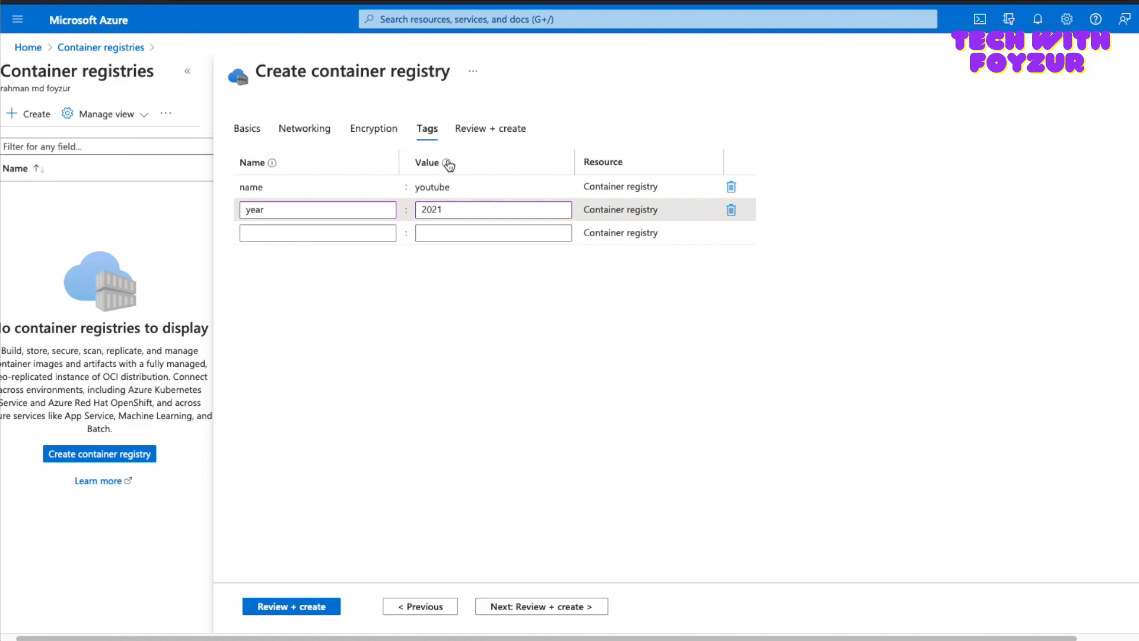
{"action": "mouse_move", "coordinate": [448, 165]}
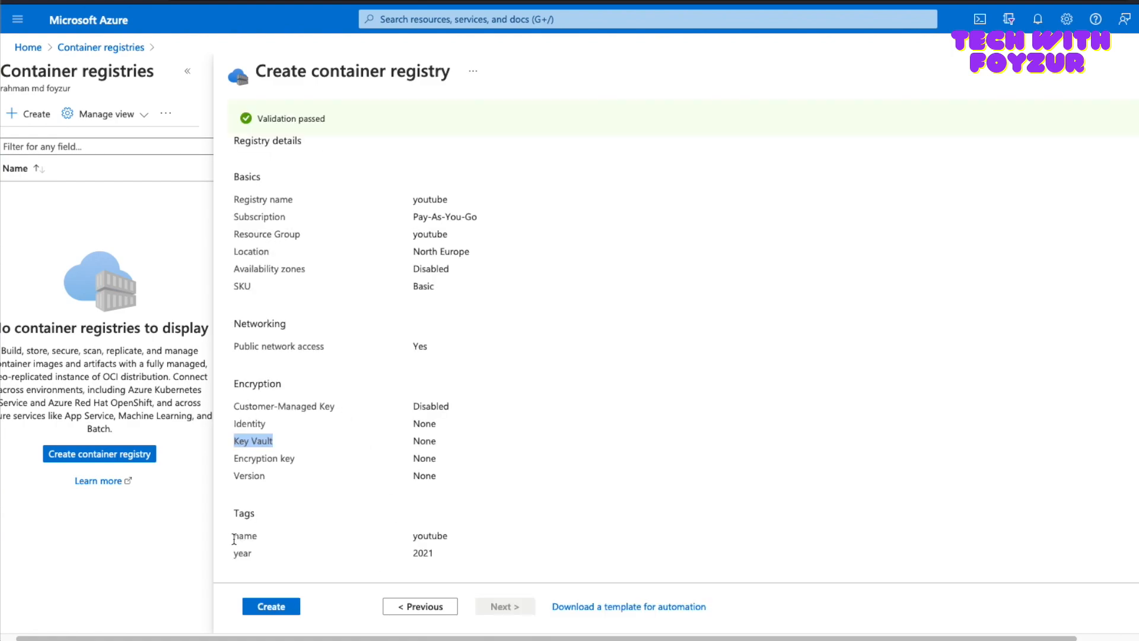
{"action": "left_click_drag", "start_coordinate": [235, 537], "coordinate": [259, 552]}
{"action": "left_click_drag", "start_coordinate": [409, 539], "coordinate": [440, 533]}
{"action": "left_click", "coordinate": [425, 555]}
{"action": "left_click", "coordinate": [513, 557]}
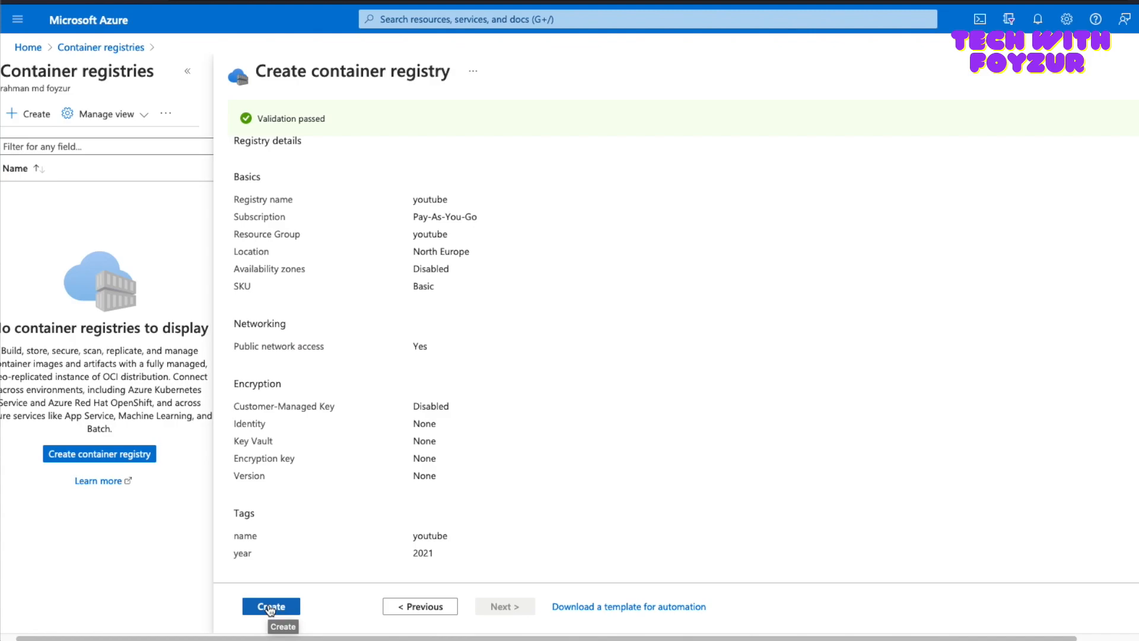
{"action": "left_click", "coordinate": [271, 606]}
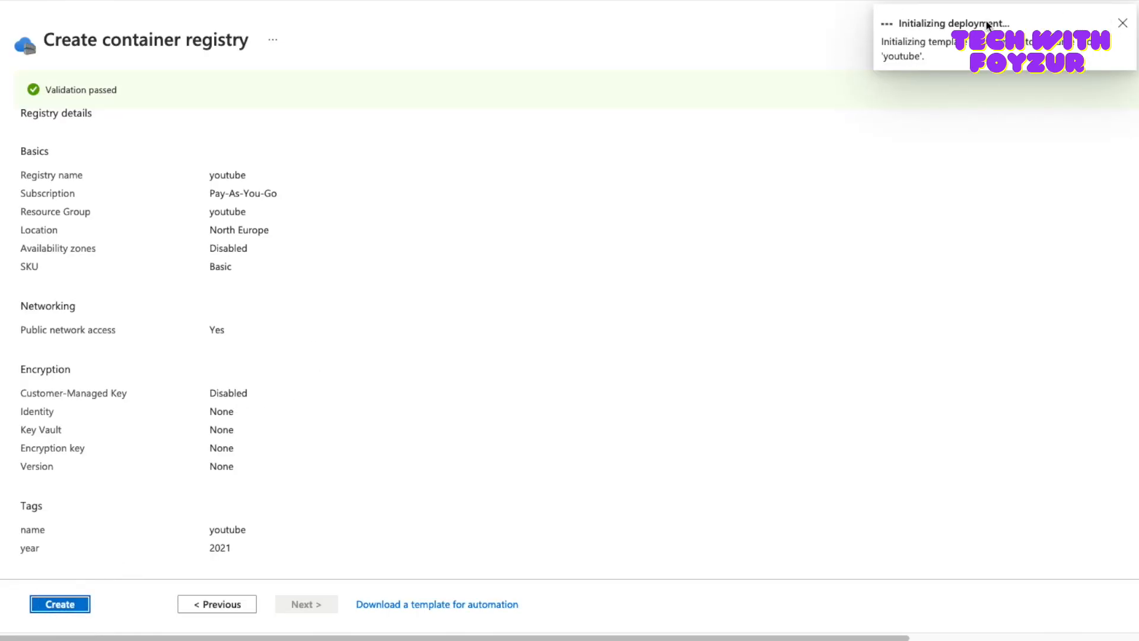
{"action": "left_click", "coordinate": [872, 1]}
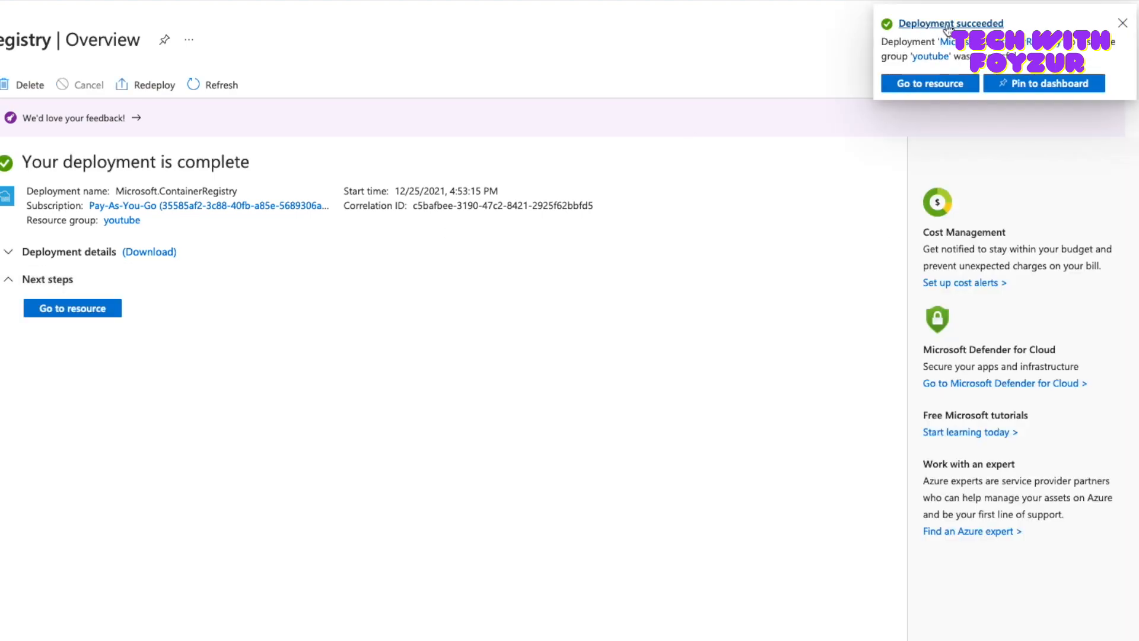
Pin the deployed youtube registry to the existing private dashboard My Dashboard.
{"action": "left_click", "coordinate": [1018, 88]}
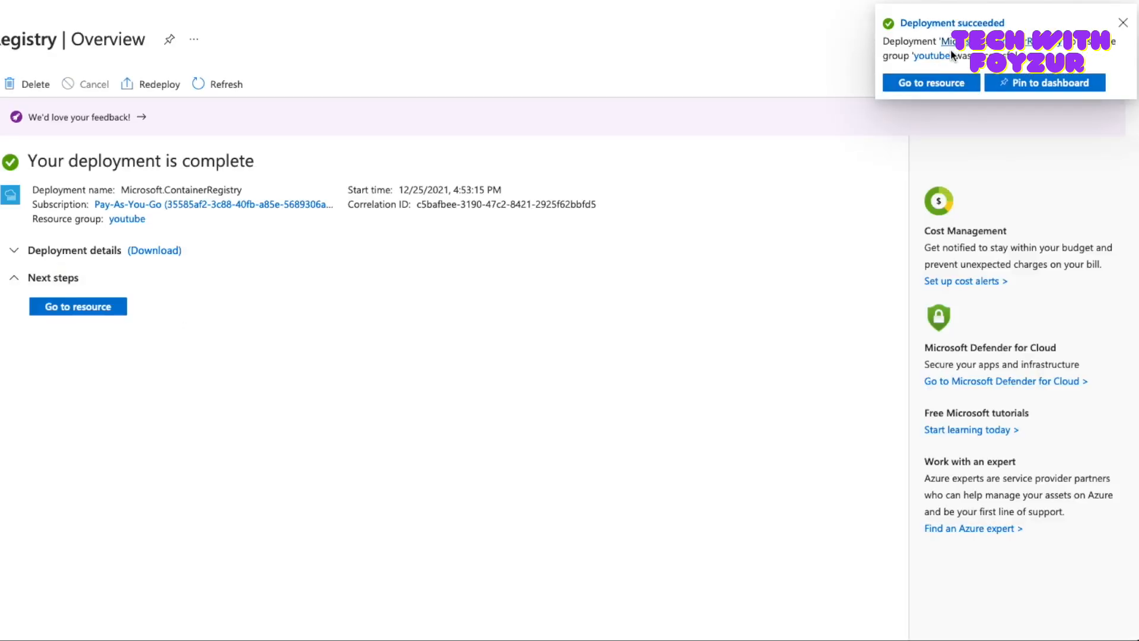
{"action": "left_click", "coordinate": [1027, 85]}
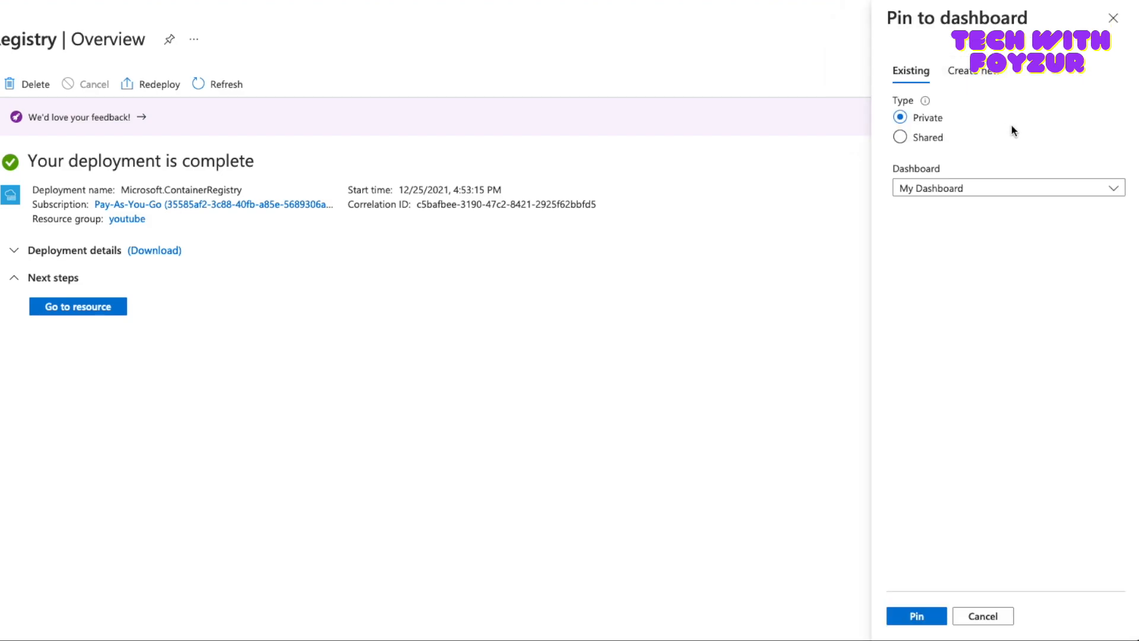
{"action": "left_click", "coordinate": [984, 189]}
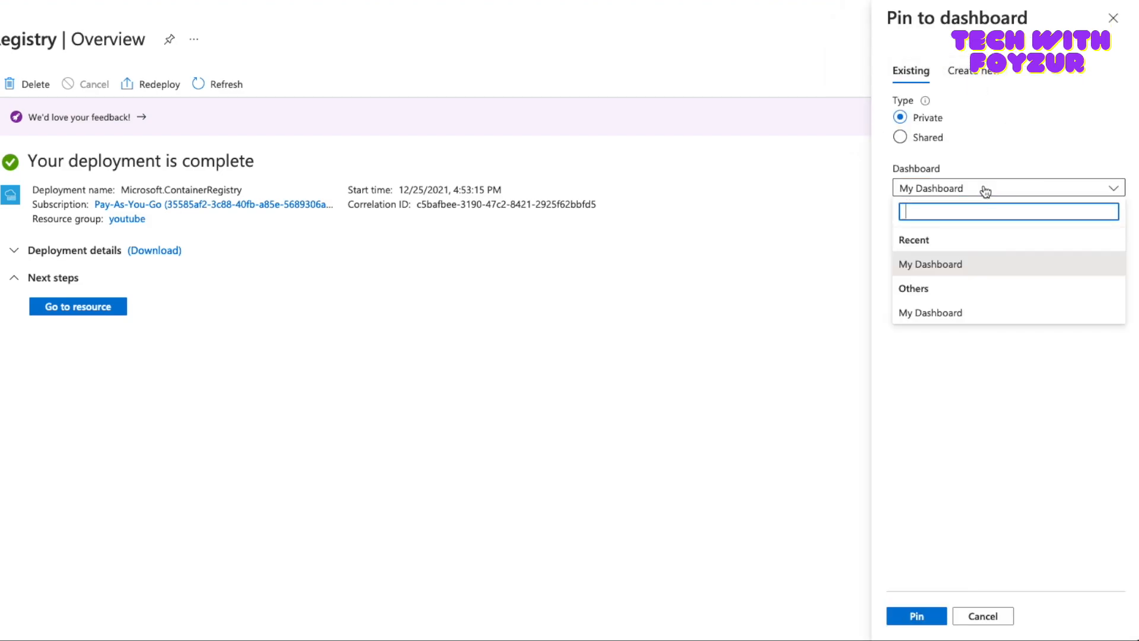
{"action": "left_click", "coordinate": [1055, 140]}
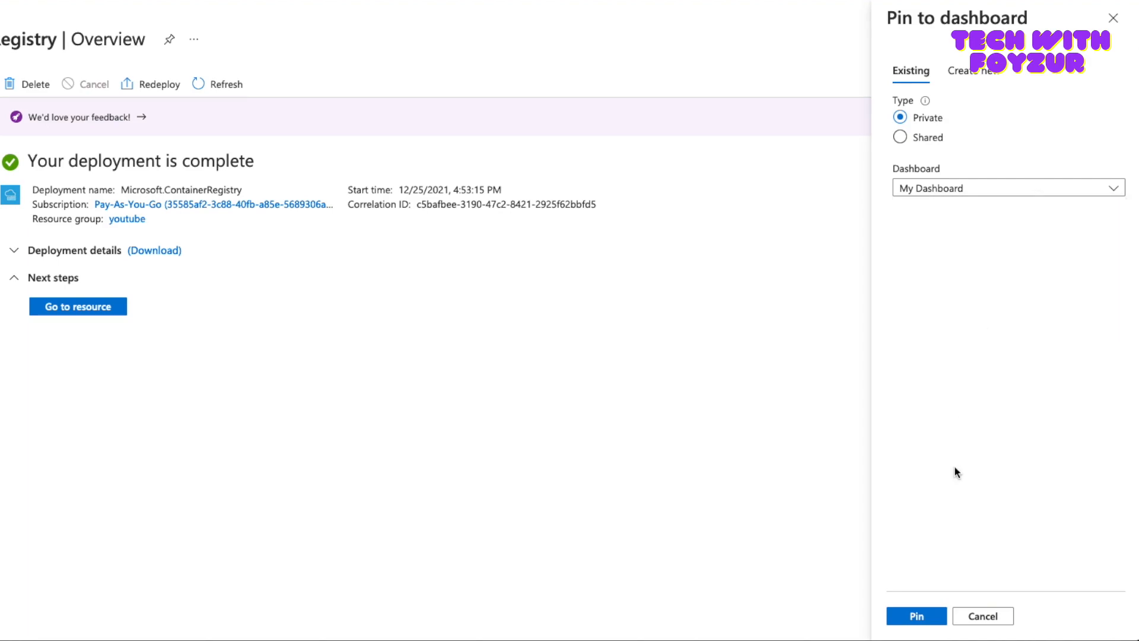
{"action": "left_click", "coordinate": [918, 614]}
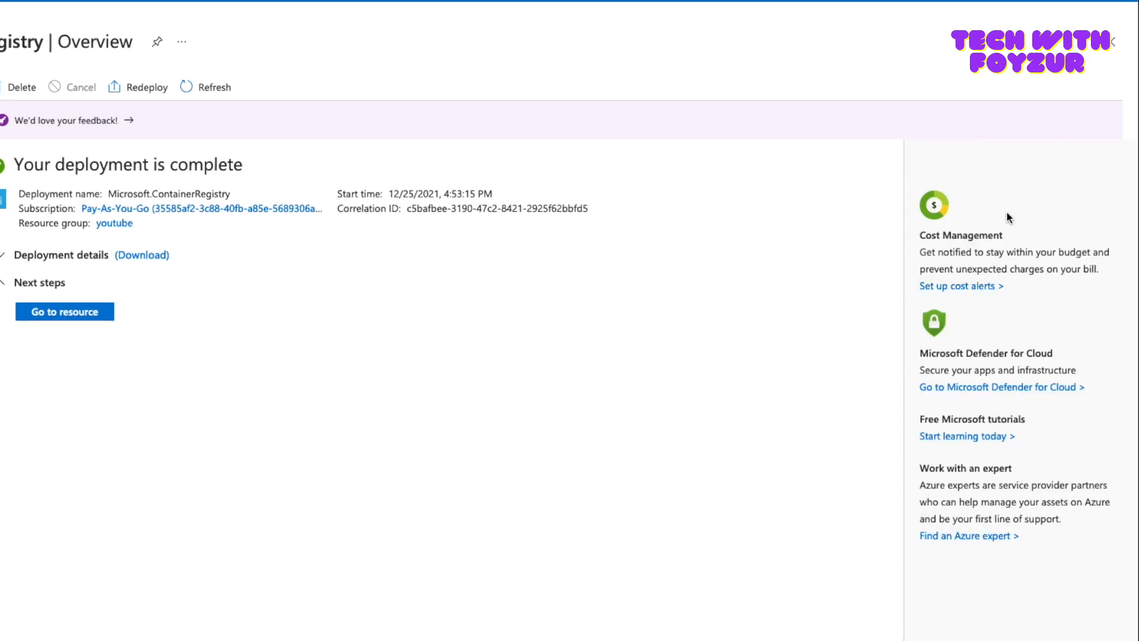
Go to My Dashboard and open the youtube container registry from its pinned tile.
{"action": "left_click", "coordinate": [942, 25]}
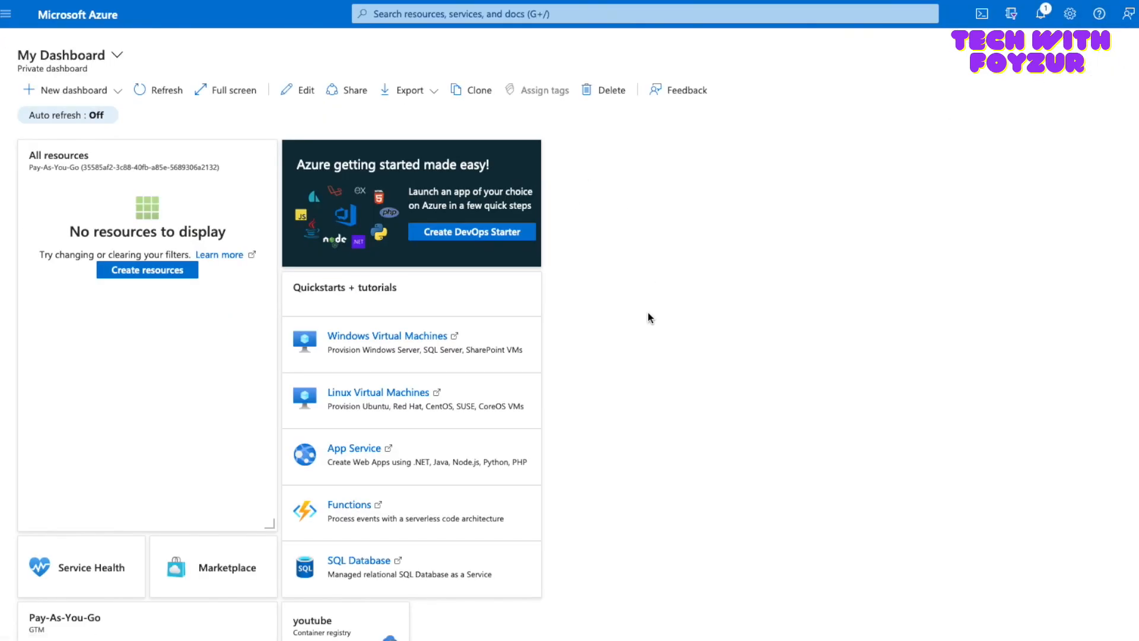
{"action": "scroll", "coordinate": [648, 312], "scroll_direction": "down", "scroll_amount": 2}
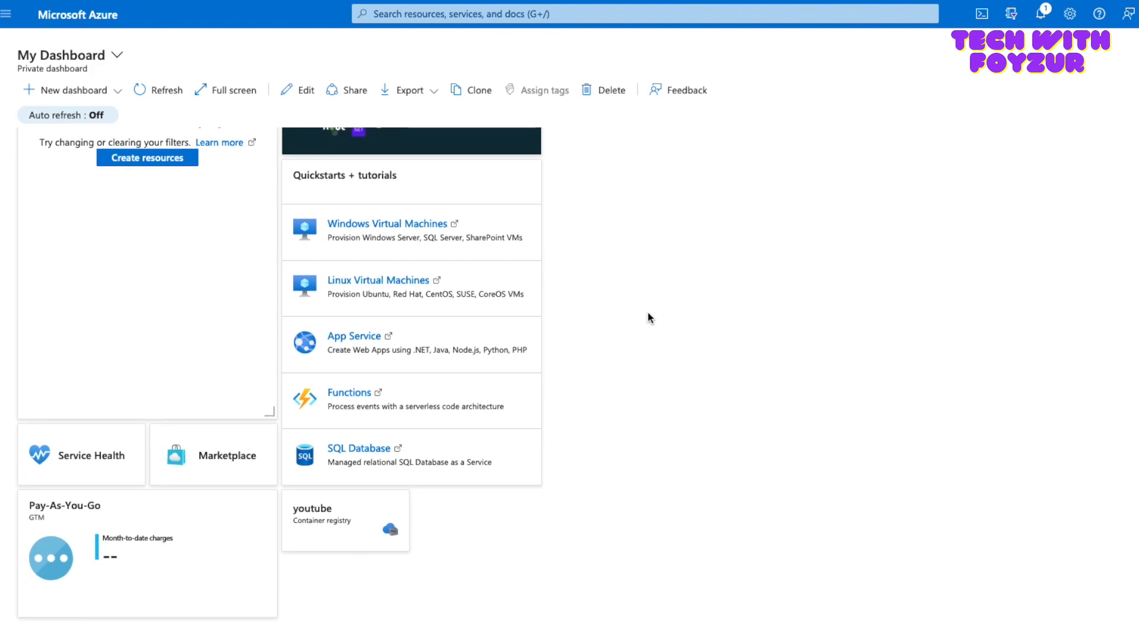
{"action": "left_click", "coordinate": [331, 521]}
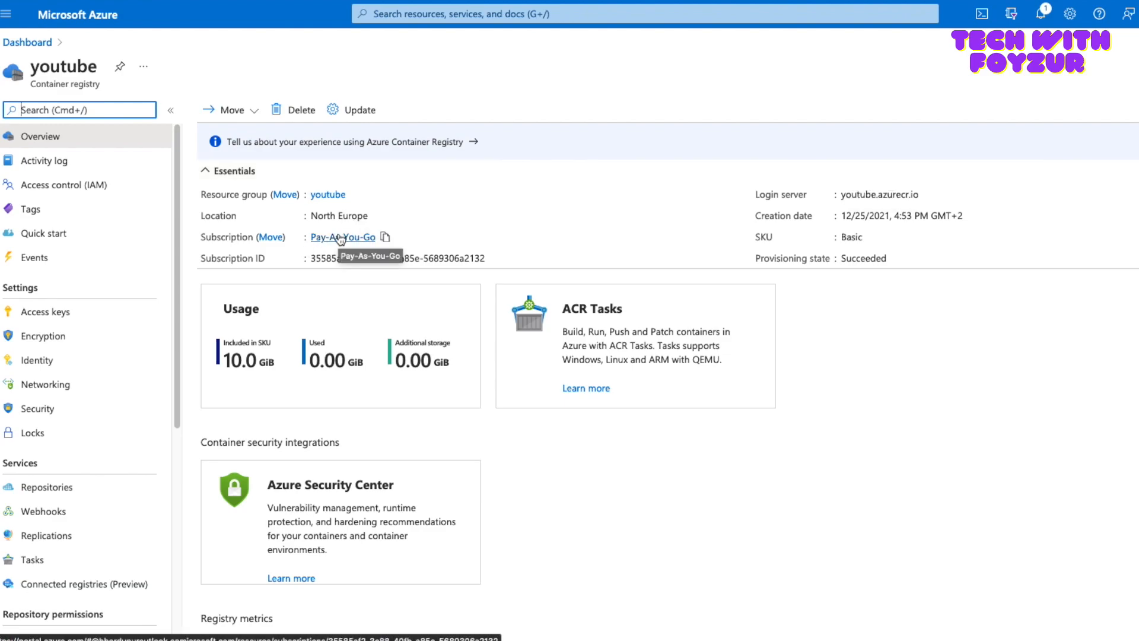
Examine the registry overview's storage usage, covering the included, used and additional storage.
{"action": "scroll", "coordinate": [422, 308], "scroll_direction": "down", "scroll_amount": 1}
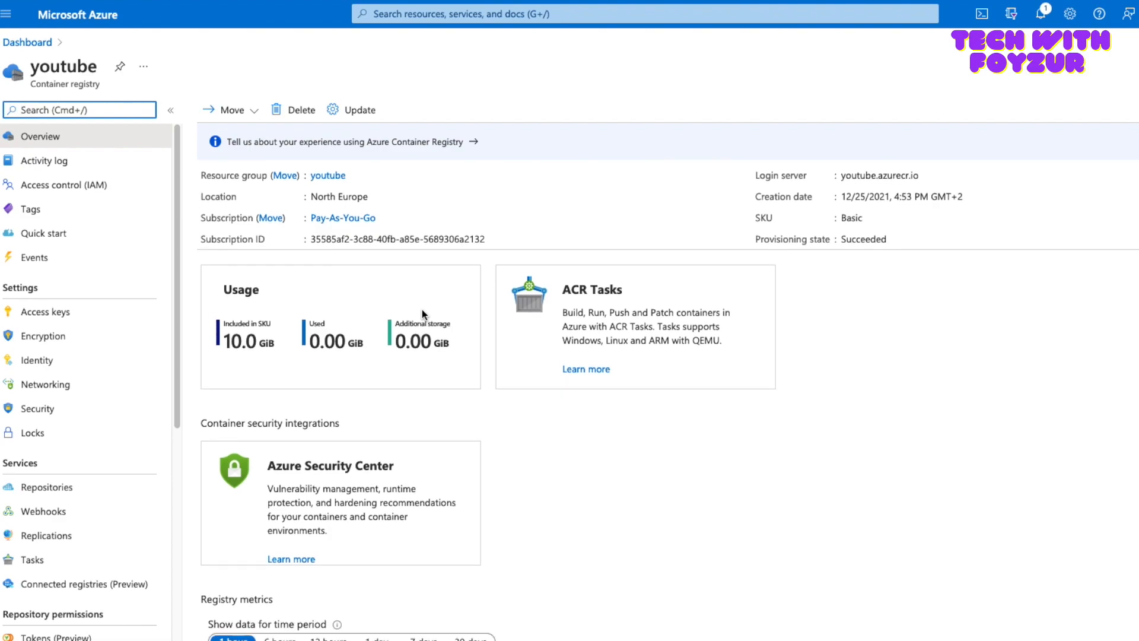
{"action": "left_click_drag", "start_coordinate": [223, 240], "coordinate": [279, 232]}
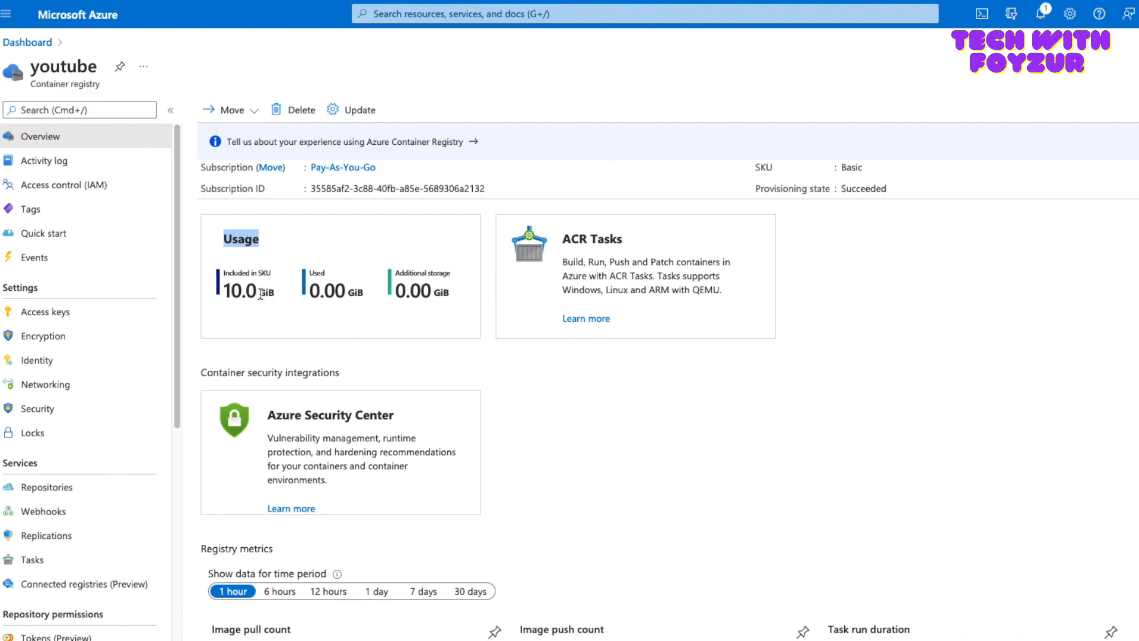
{"action": "left_click_drag", "start_coordinate": [300, 287], "coordinate": [461, 279]}
{"action": "left_click", "coordinate": [454, 301]}
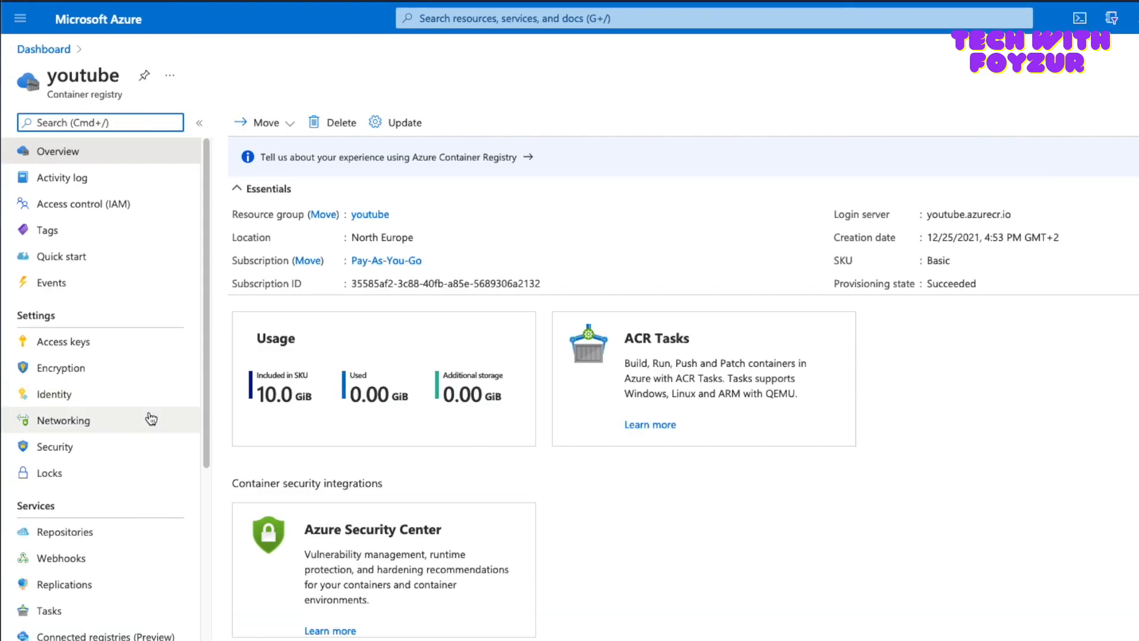
Add a lock named "do-not-remove" with the lock type Delete to the youtube registry.
{"action": "scroll", "coordinate": [116, 395], "scroll_direction": "down", "scroll_amount": 1}
{"action": "left_click", "coordinate": [70, 446]}
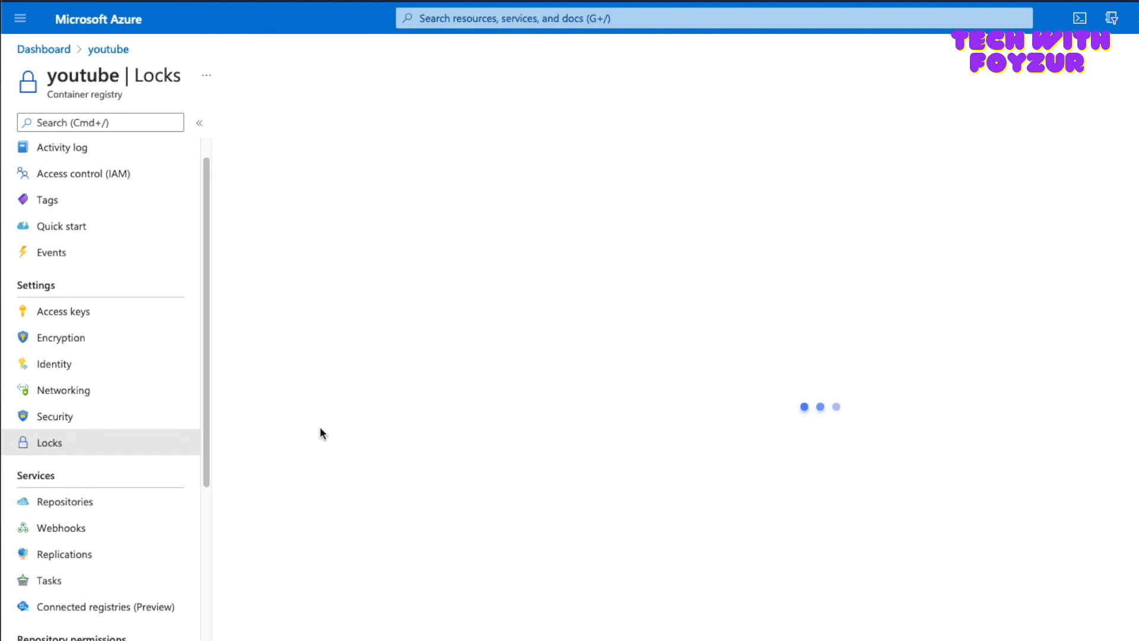
{"action": "left_click", "coordinate": [265, 125]}
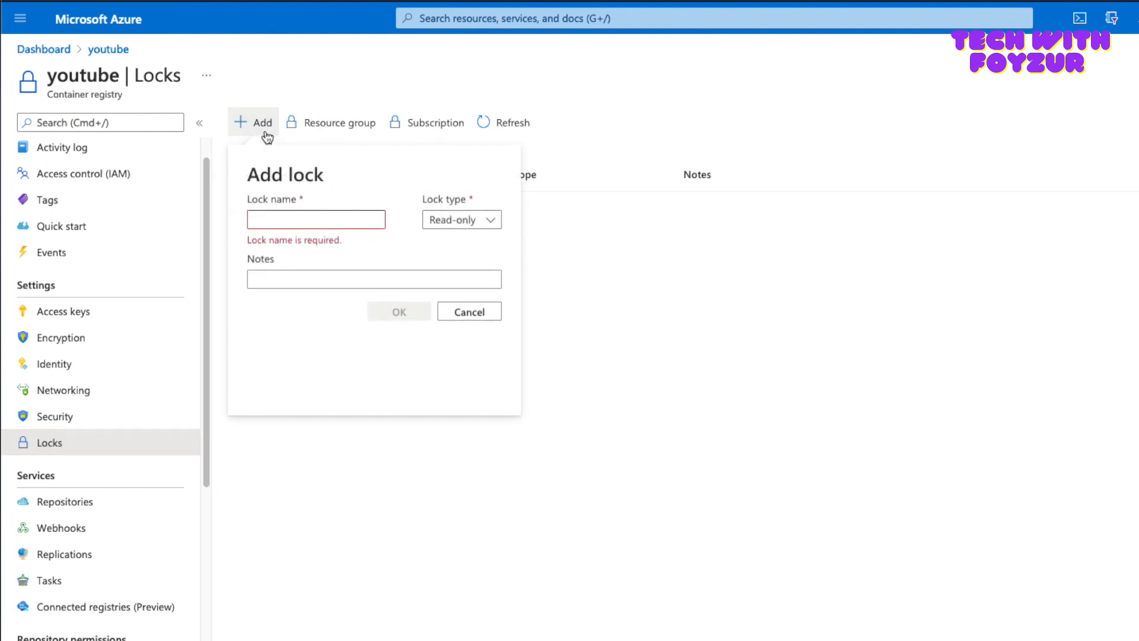
{"action": "left_click", "coordinate": [292, 219]}
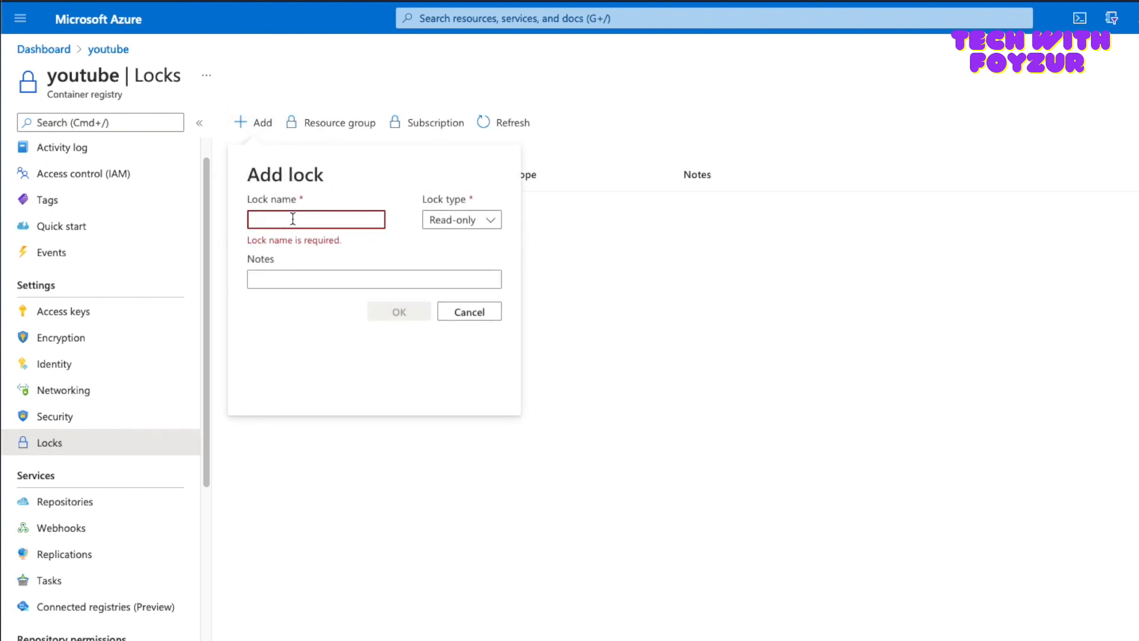
{"action": "type", "text": "do-not"}
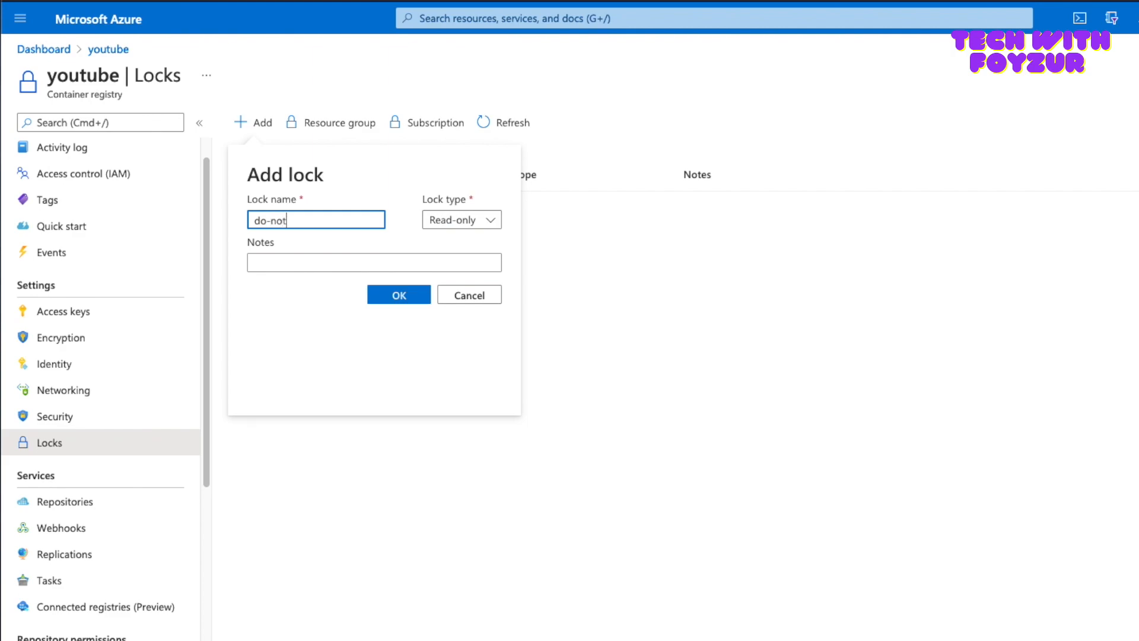
{"action": "type", "text": "-remove"}
{"action": "left_click", "coordinate": [452, 224]}
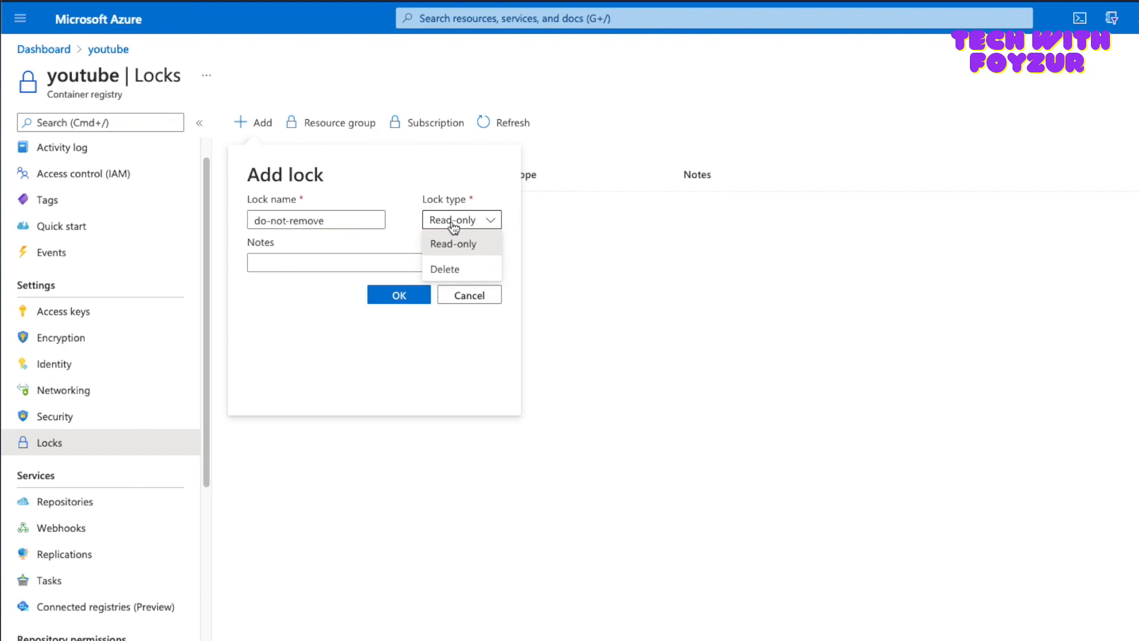
{"action": "left_click", "coordinate": [452, 270]}
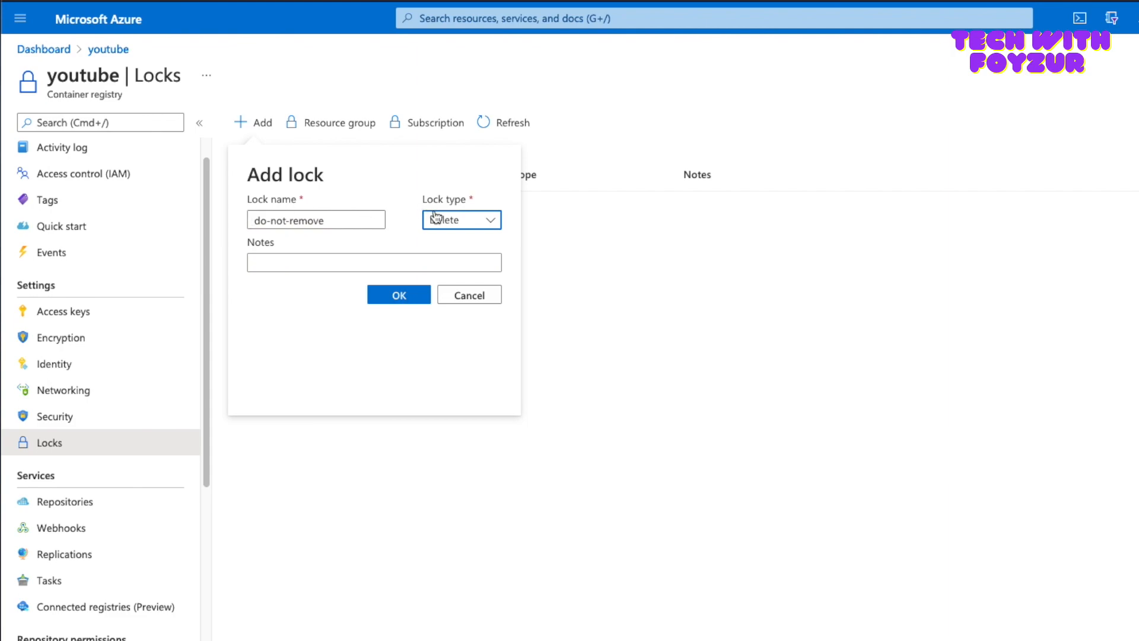
{"action": "left_click", "coordinate": [399, 294]}
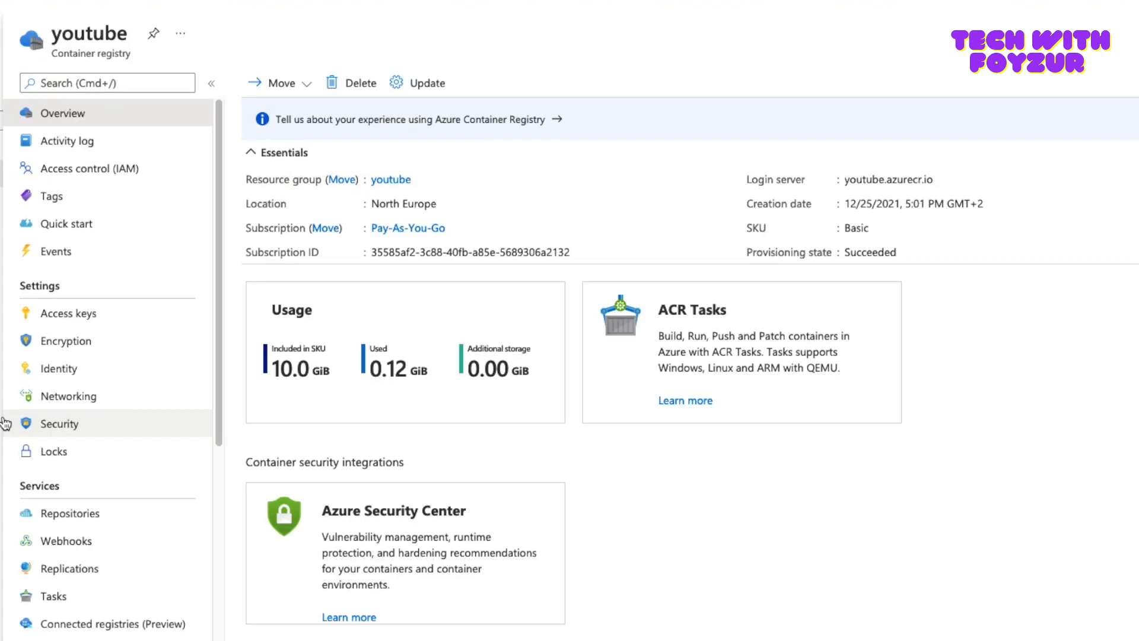
Check the registry's used storage, try to delete the youtube registry, and dismiss the resulting notification.
{"action": "left_click", "coordinate": [83, 129]}
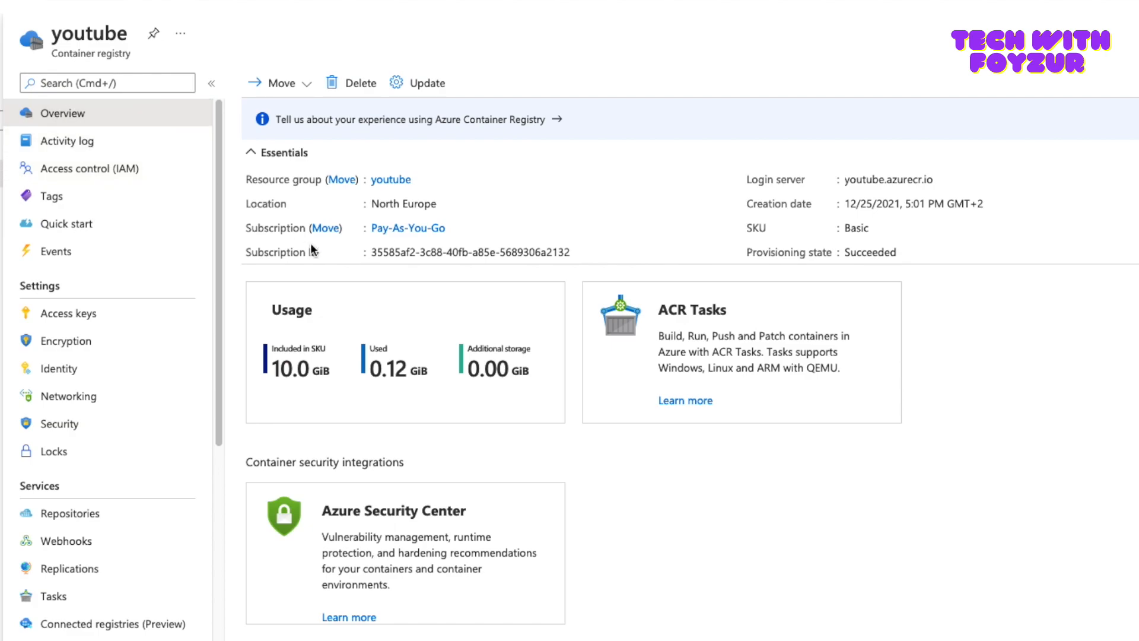
{"action": "left_click_drag", "start_coordinate": [370, 369], "coordinate": [430, 372]}
{"action": "left_click", "coordinate": [434, 387]}
{"action": "left_click", "coordinate": [357, 84]}
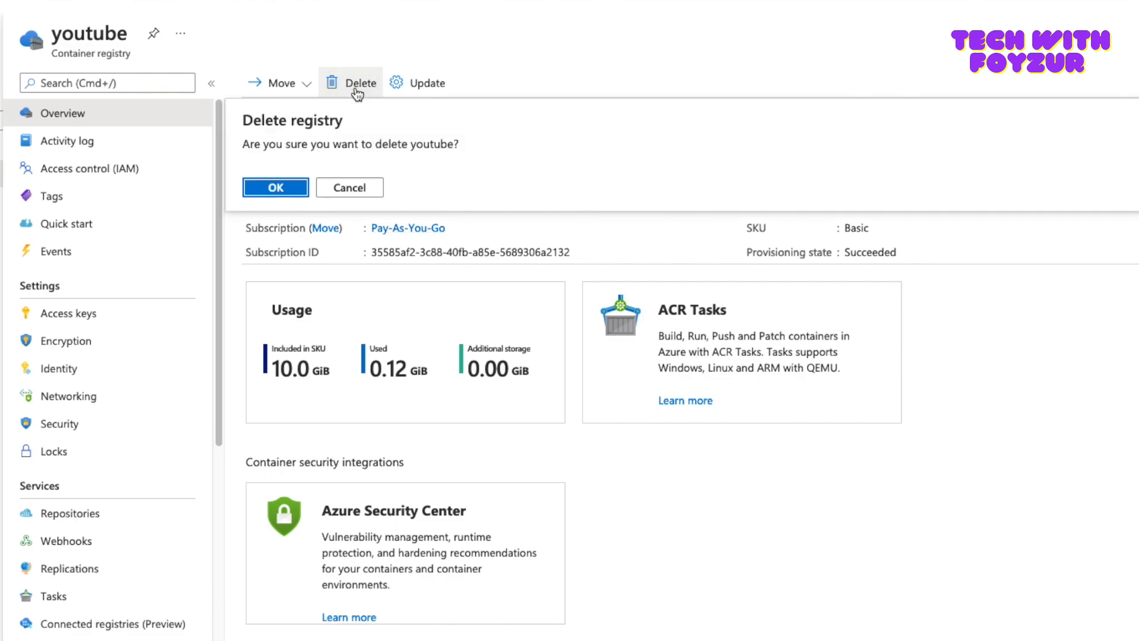
{"action": "left_click", "coordinate": [284, 190]}
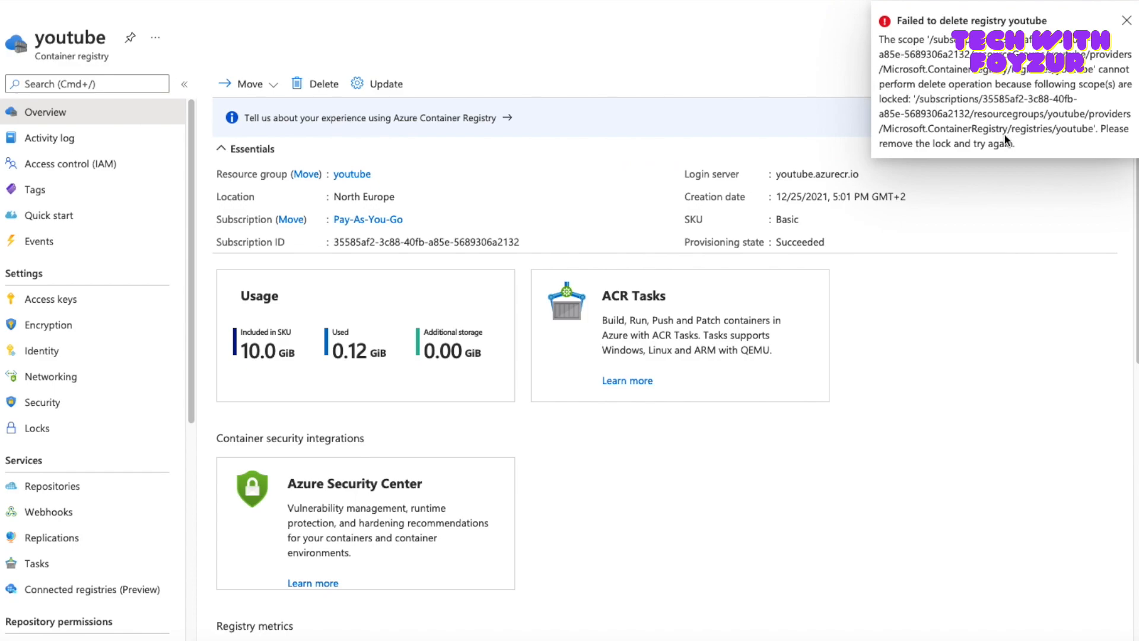
{"action": "left_click_drag", "start_coordinate": [1103, 124], "coordinate": [1099, 144]}
{"action": "left_click", "coordinate": [924, 147]}
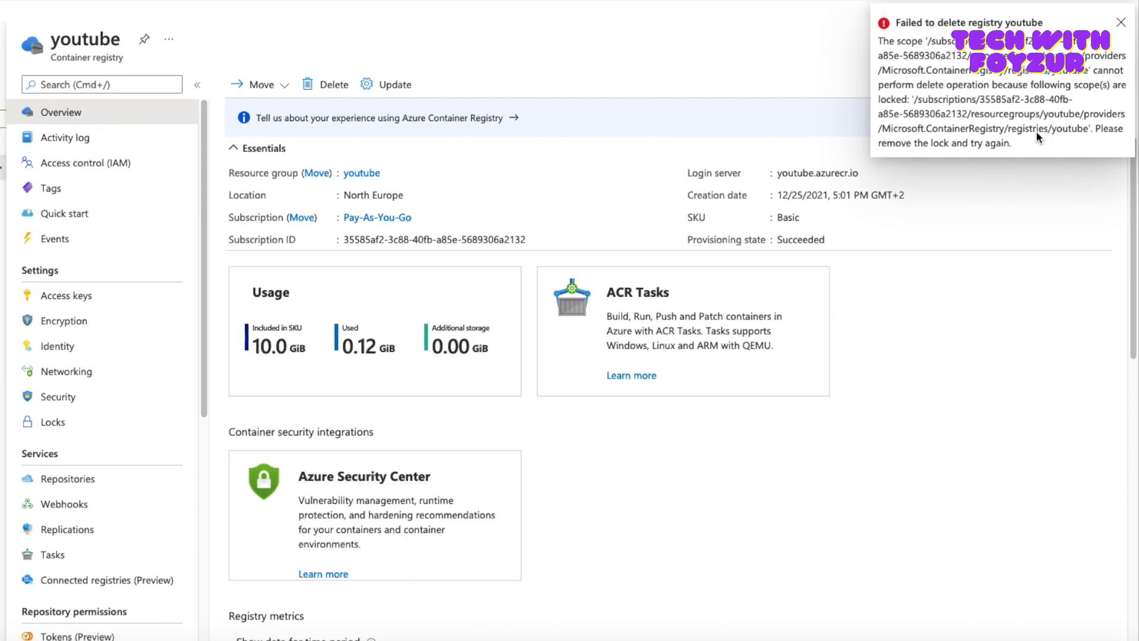
{"action": "left_click", "coordinate": [1121, 25]}
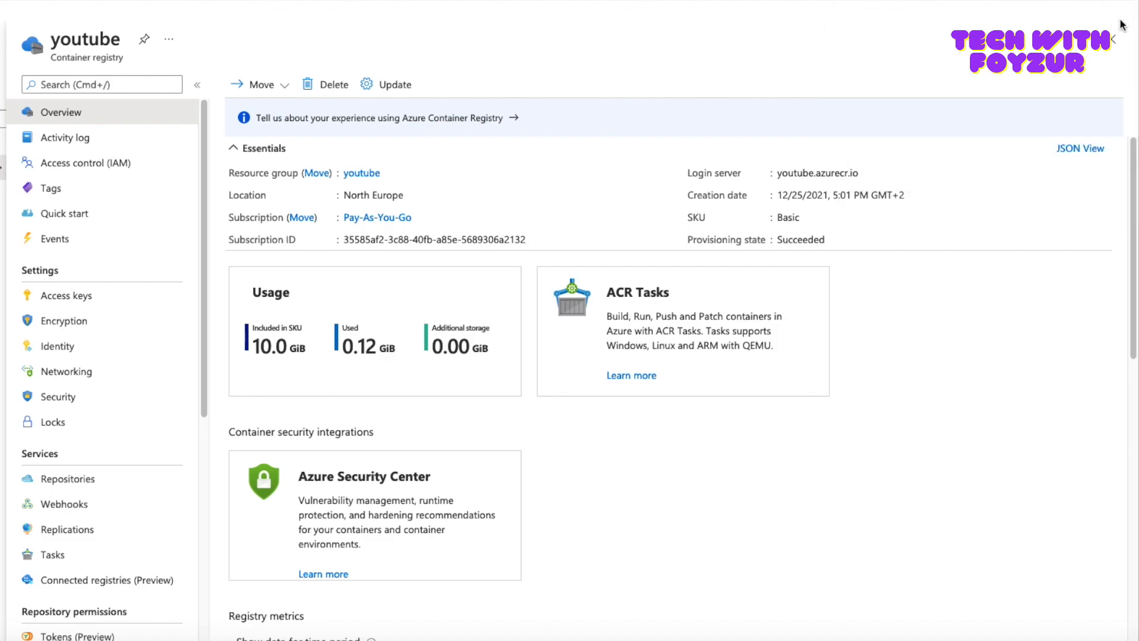
Delete the do-not-remove lock from the youtube registry and return to the registry's overview.
{"action": "left_click", "coordinate": [74, 421]}
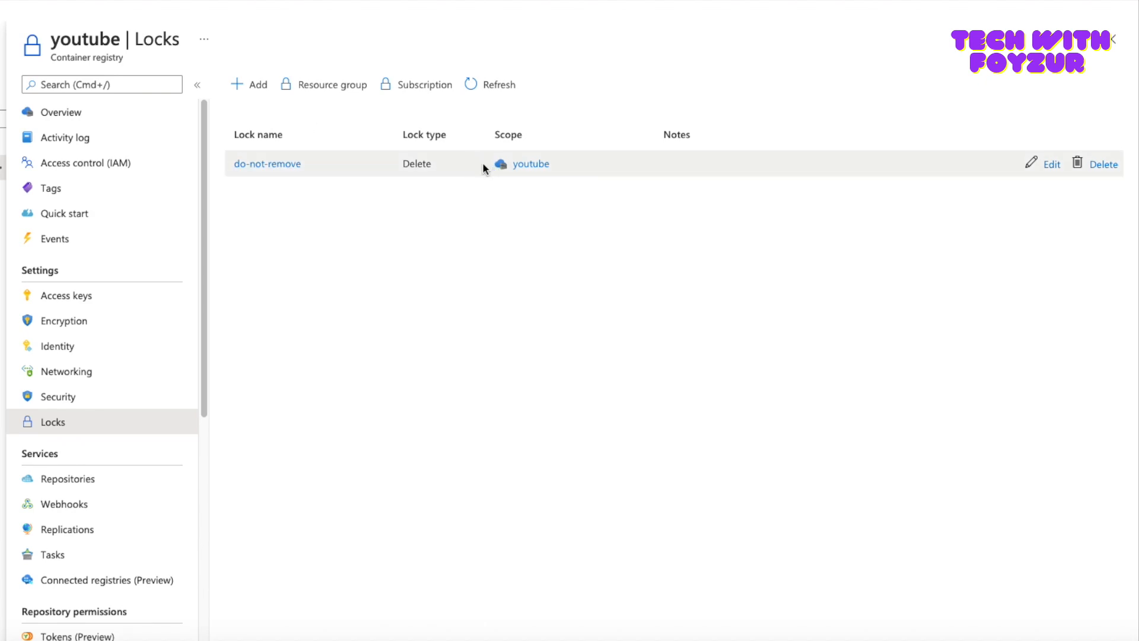
{"action": "left_click", "coordinate": [1102, 164]}
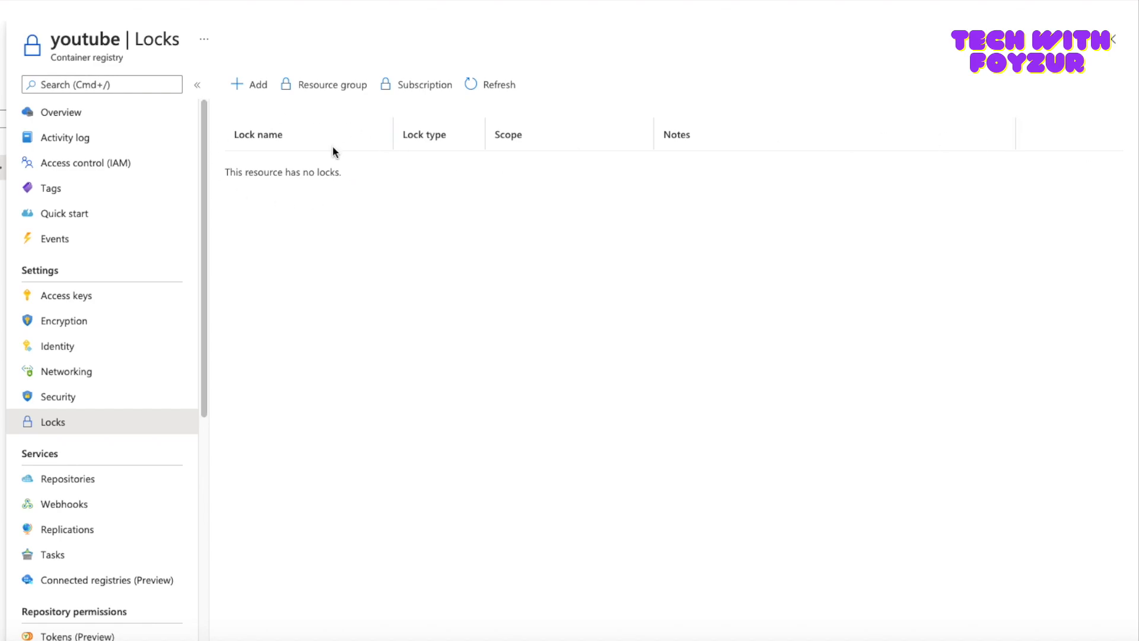
{"action": "left_click", "coordinate": [78, 113]}
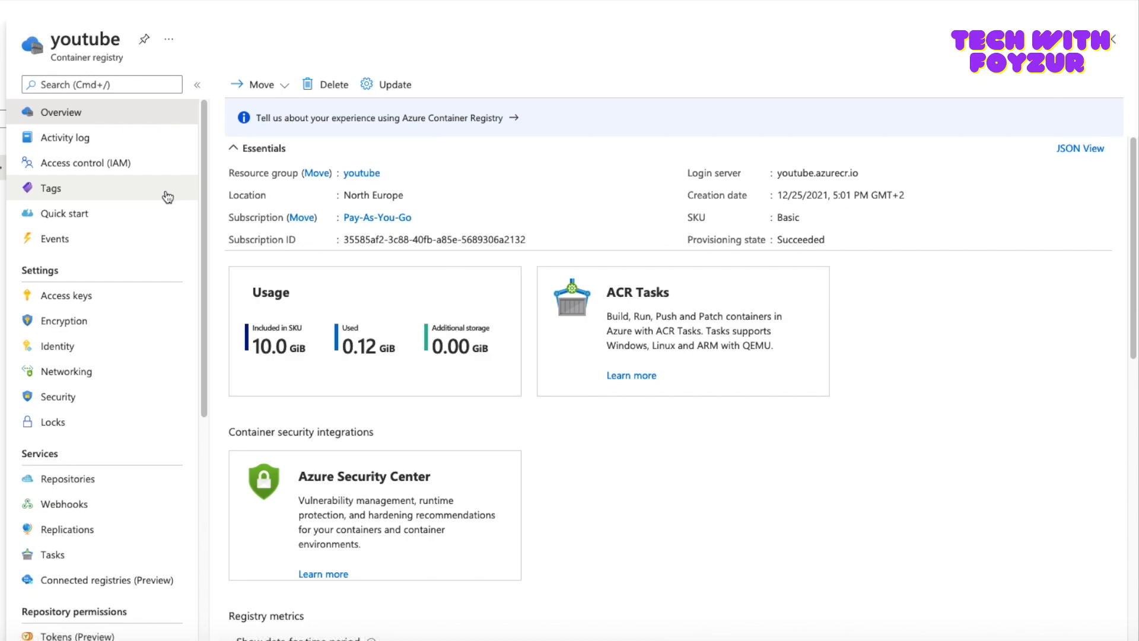
Try again to delete the youtube registry, dismiss the notification, and return to the Container registries list.
{"action": "left_click", "coordinate": [326, 86]}
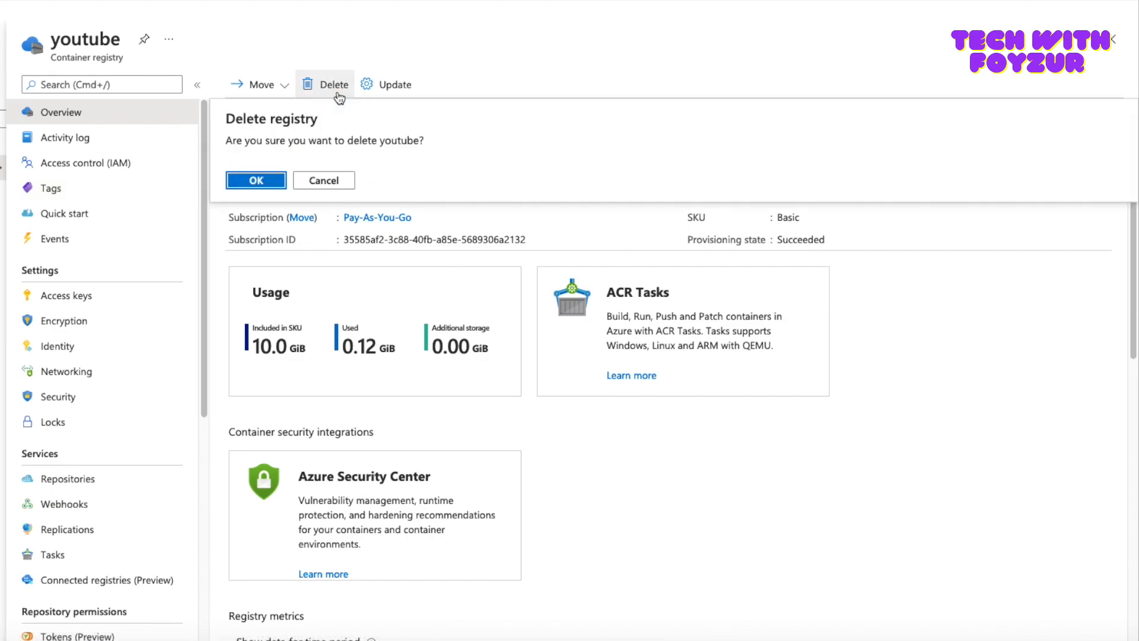
{"action": "left_click", "coordinate": [261, 181]}
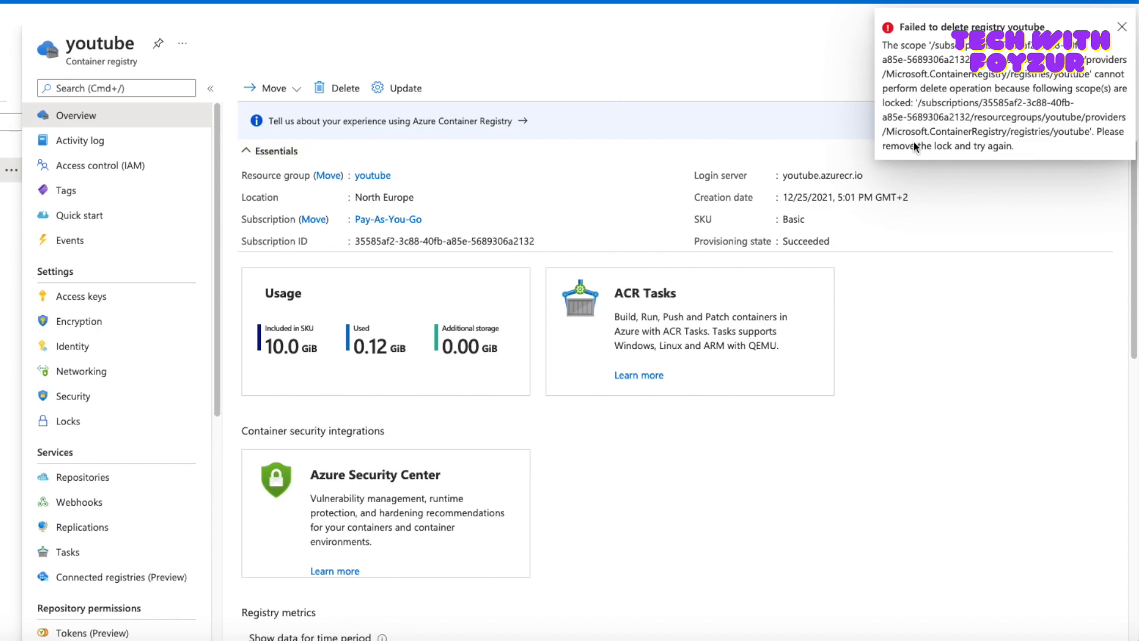
{"action": "left_click", "coordinate": [1121, 27]}
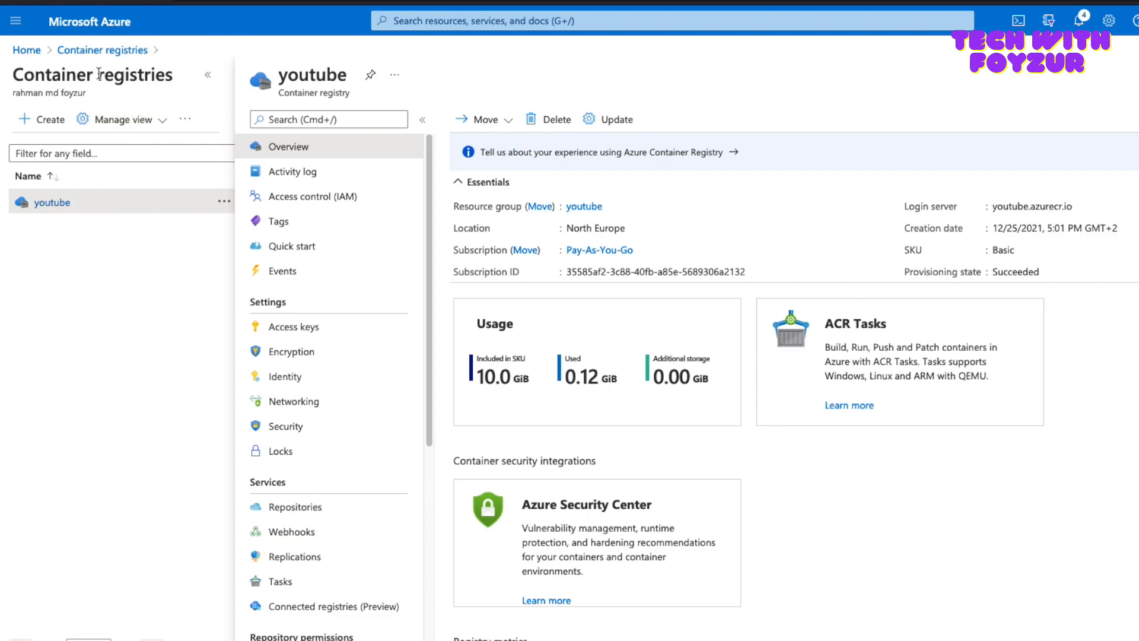
{"action": "left_click", "coordinate": [104, 51]}
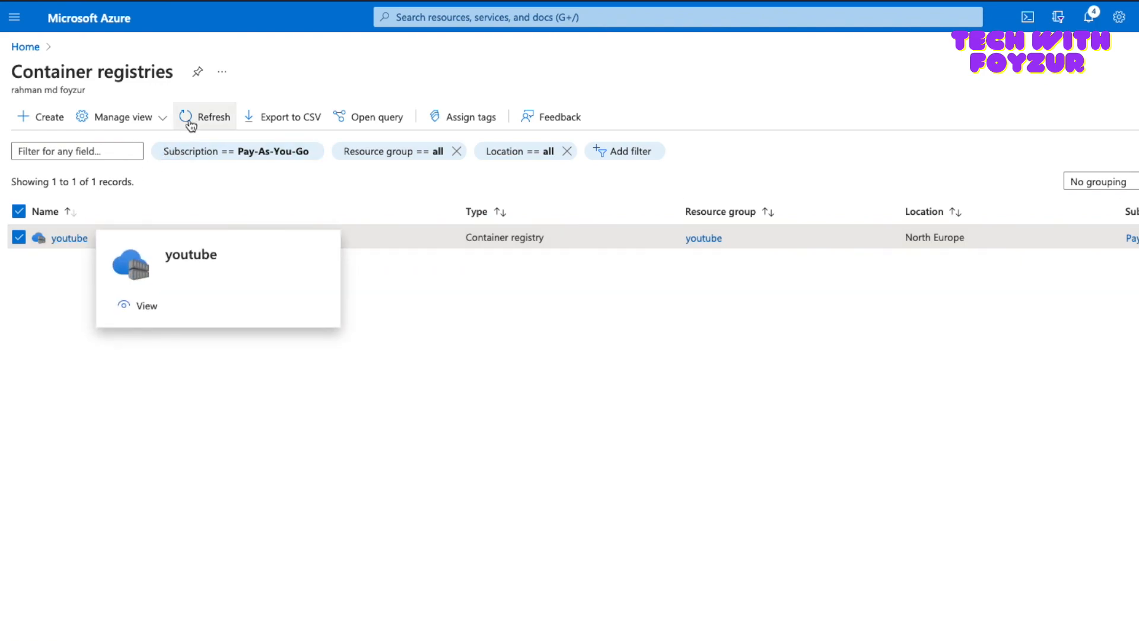
Refresh the Container registries list, reopen the youtube registry, and check its locks and overview.
{"action": "left_click", "coordinate": [189, 118]}
{"action": "left_click", "coordinate": [73, 236]}
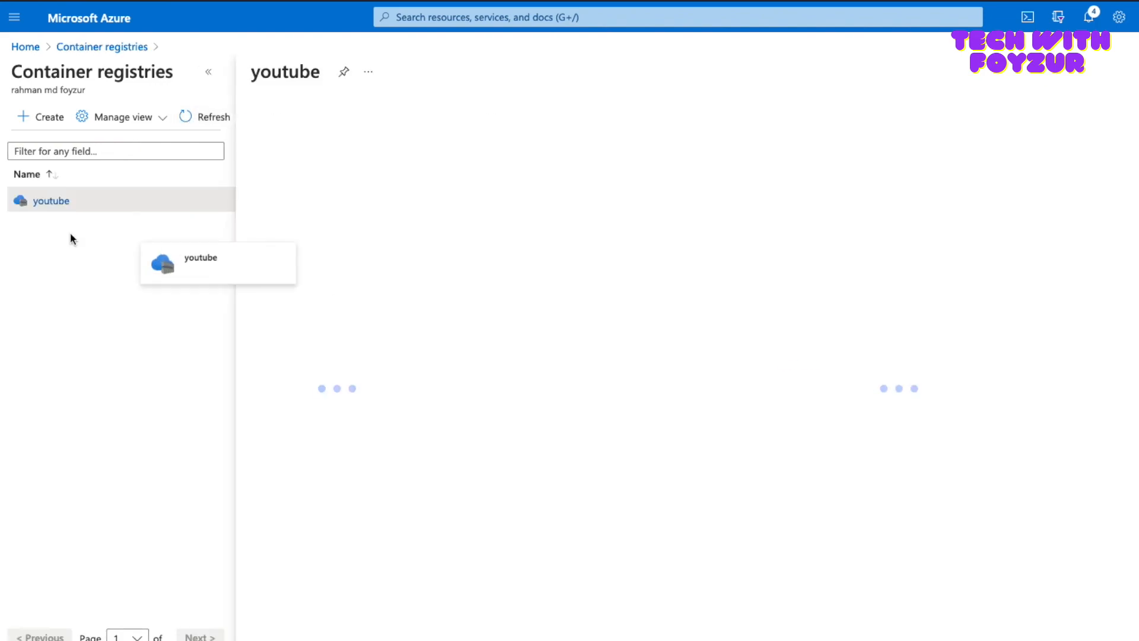
{"action": "left_click", "coordinate": [289, 451]}
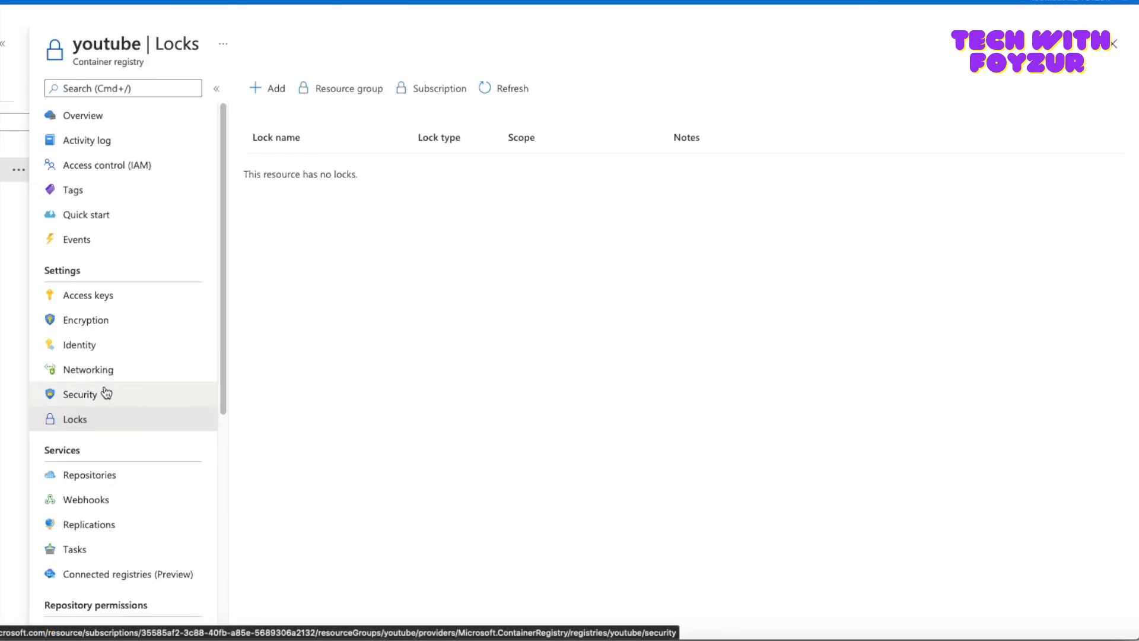
{"action": "left_click", "coordinate": [112, 115]}
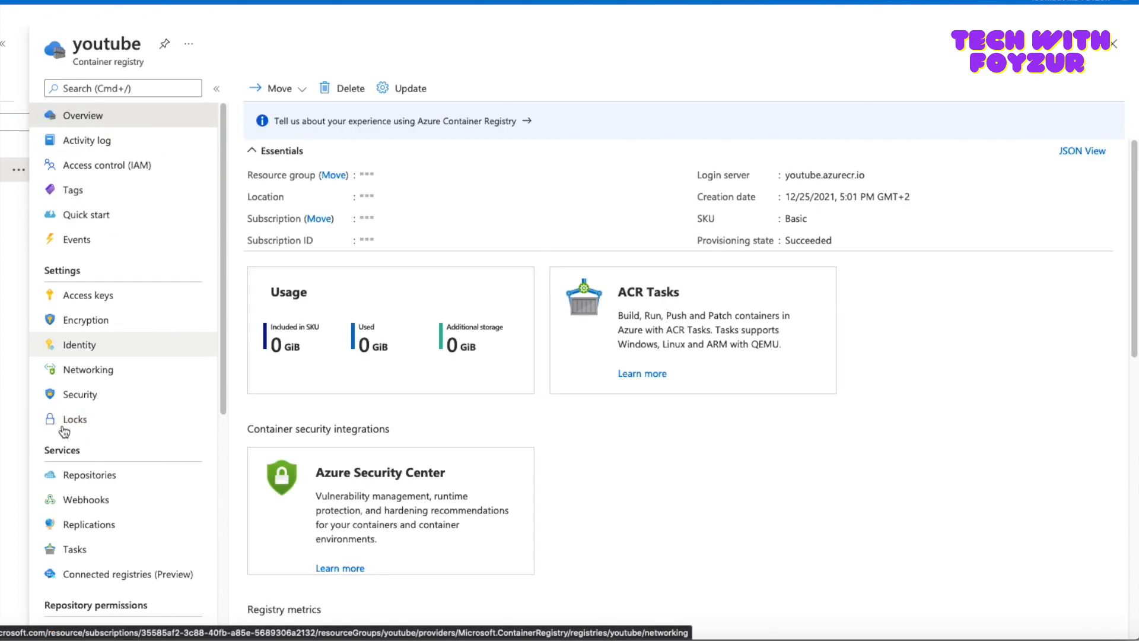
Delete the hello-world-node repository with all its images from the youtube registry and dismiss the notification.
{"action": "left_click", "coordinate": [86, 474]}
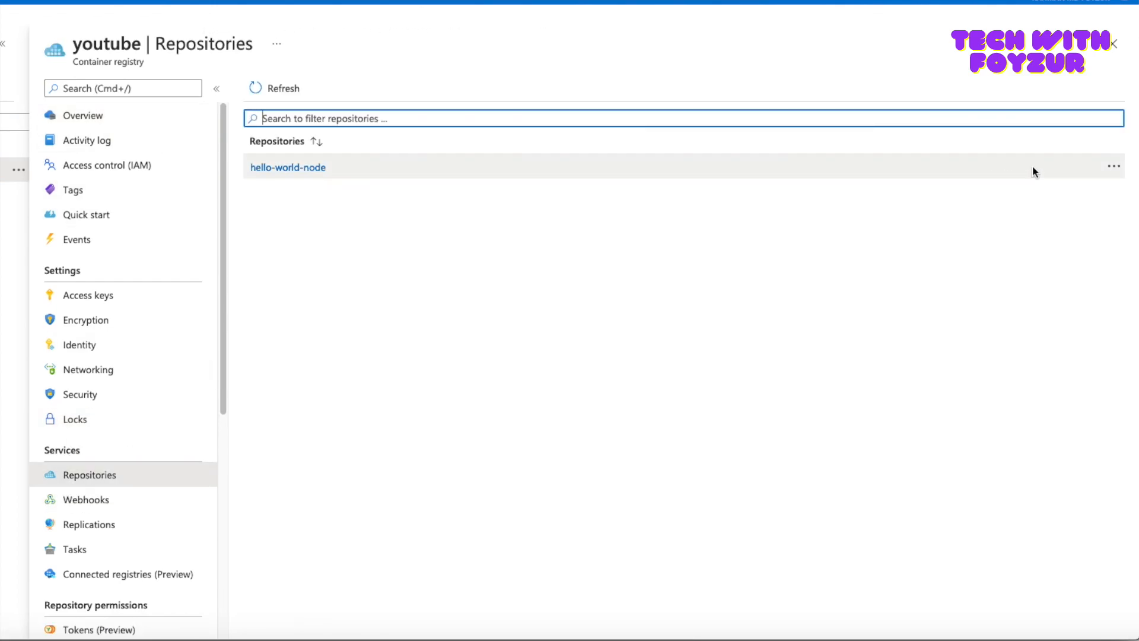
{"action": "left_click", "coordinate": [1113, 167]}
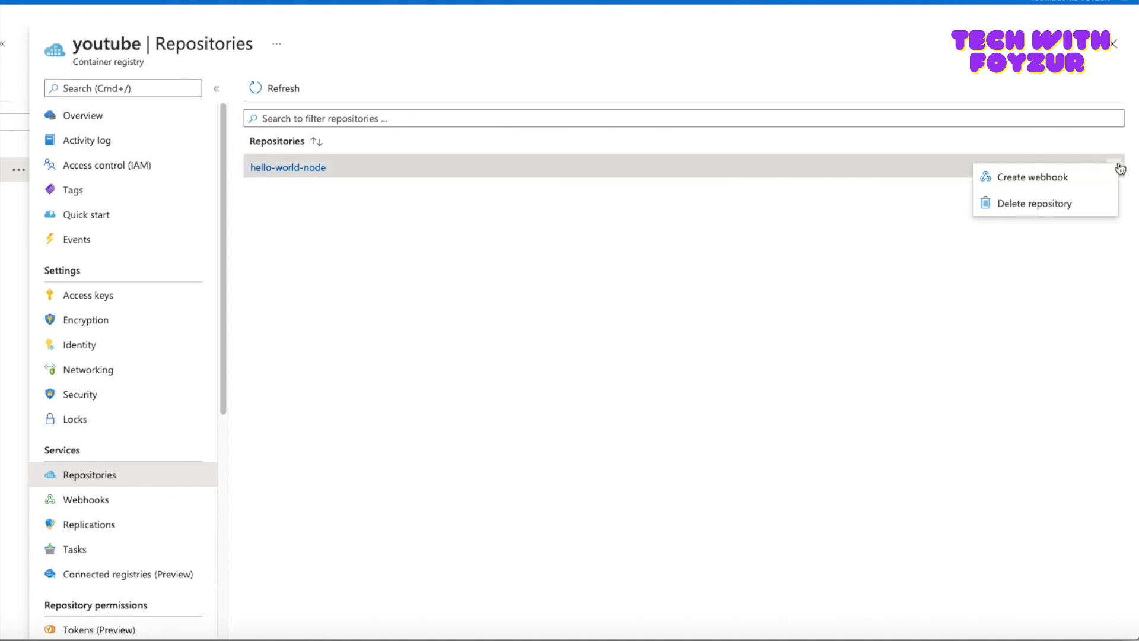
{"action": "left_click", "coordinate": [1032, 202]}
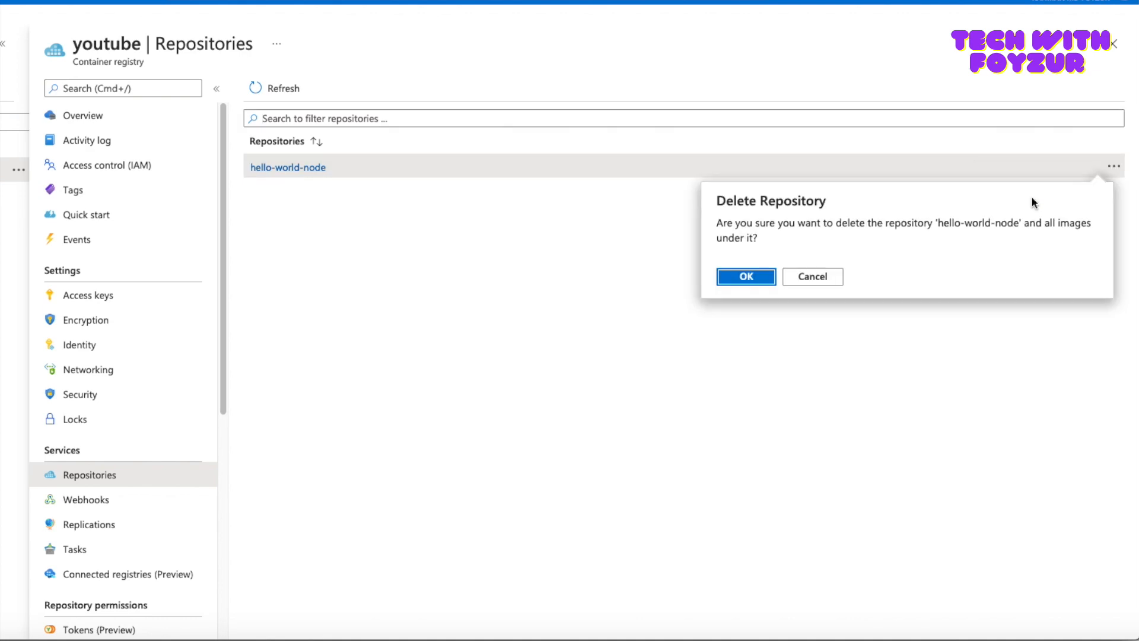
{"action": "left_click", "coordinate": [752, 277]}
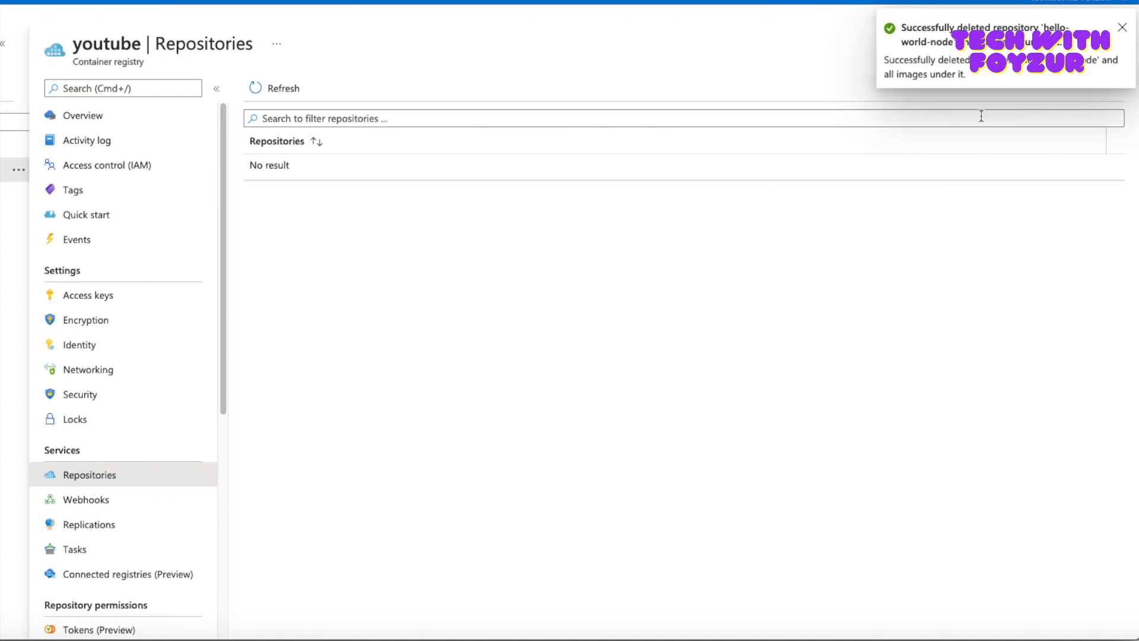
{"action": "left_click", "coordinate": [1122, 28]}
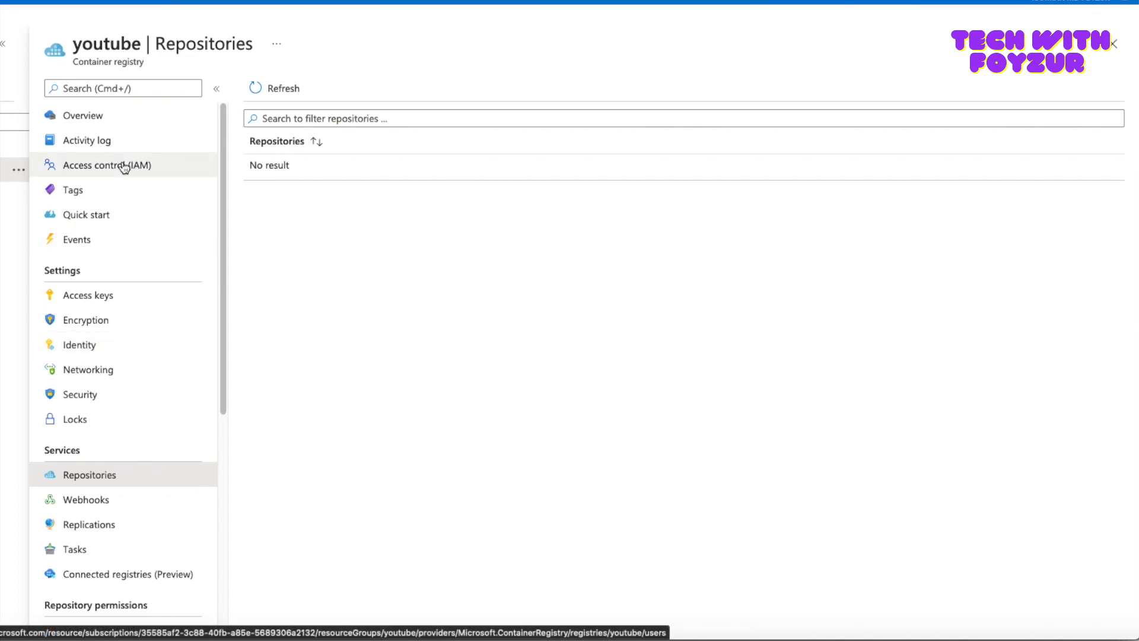
Check the login server in the registry's overview, delete the youtube registry, and dismiss the notification.
{"action": "left_click", "coordinate": [107, 116]}
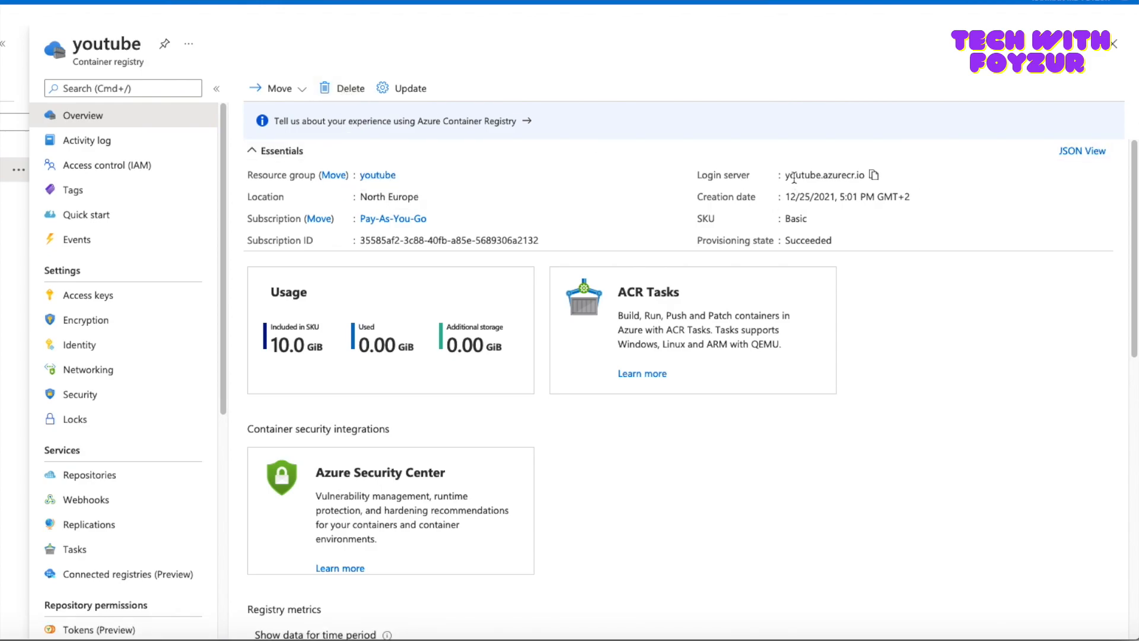
{"action": "left_click_drag", "start_coordinate": [784, 174], "coordinate": [858, 177]}
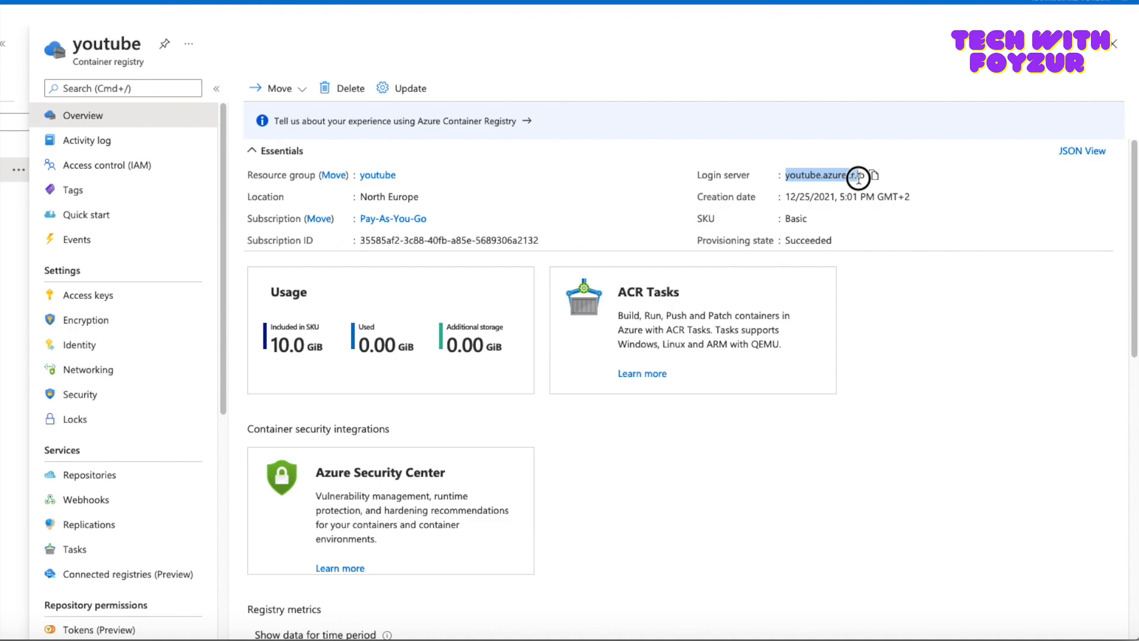
{"action": "left_click", "coordinate": [579, 478]}
{"action": "left_click", "coordinate": [348, 88]}
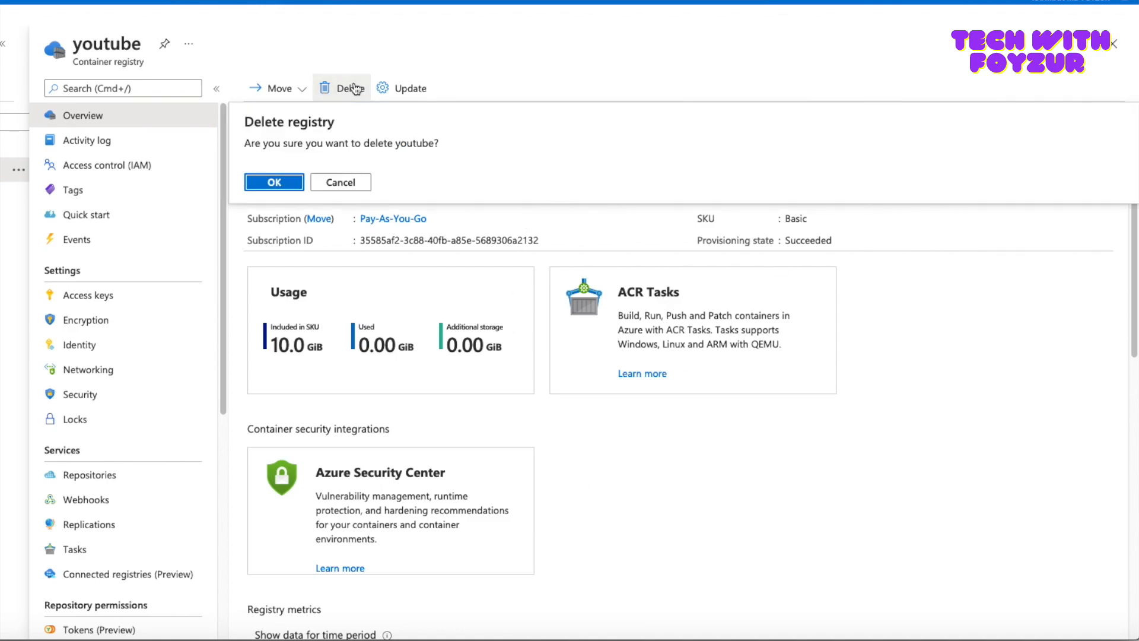
{"action": "left_click", "coordinate": [286, 179]}
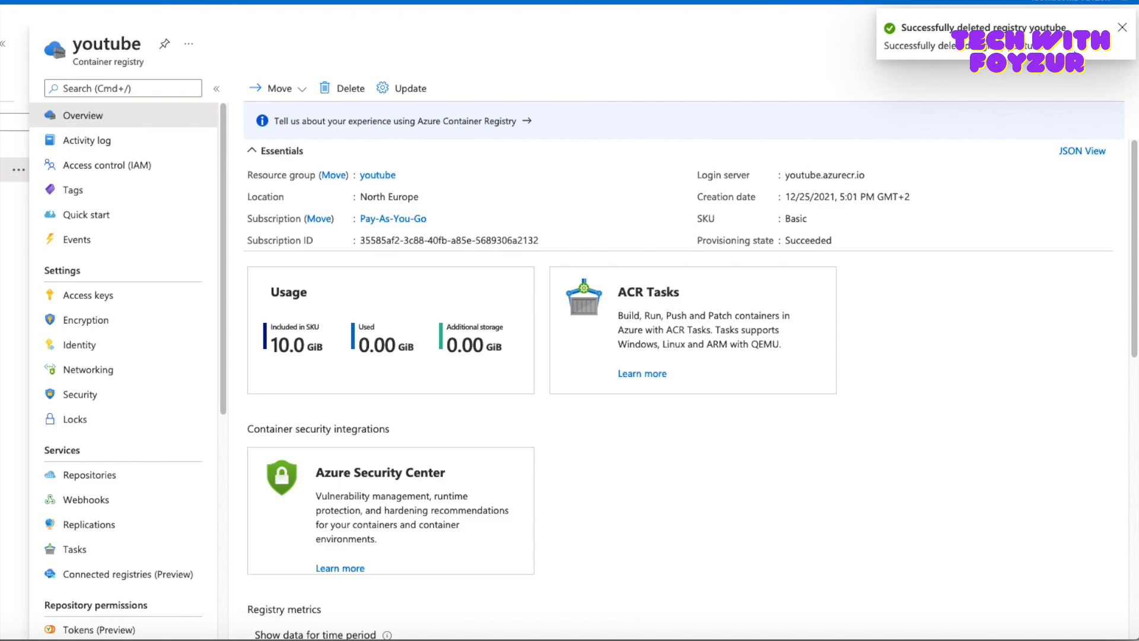
{"action": "left_click", "coordinate": [1123, 28]}
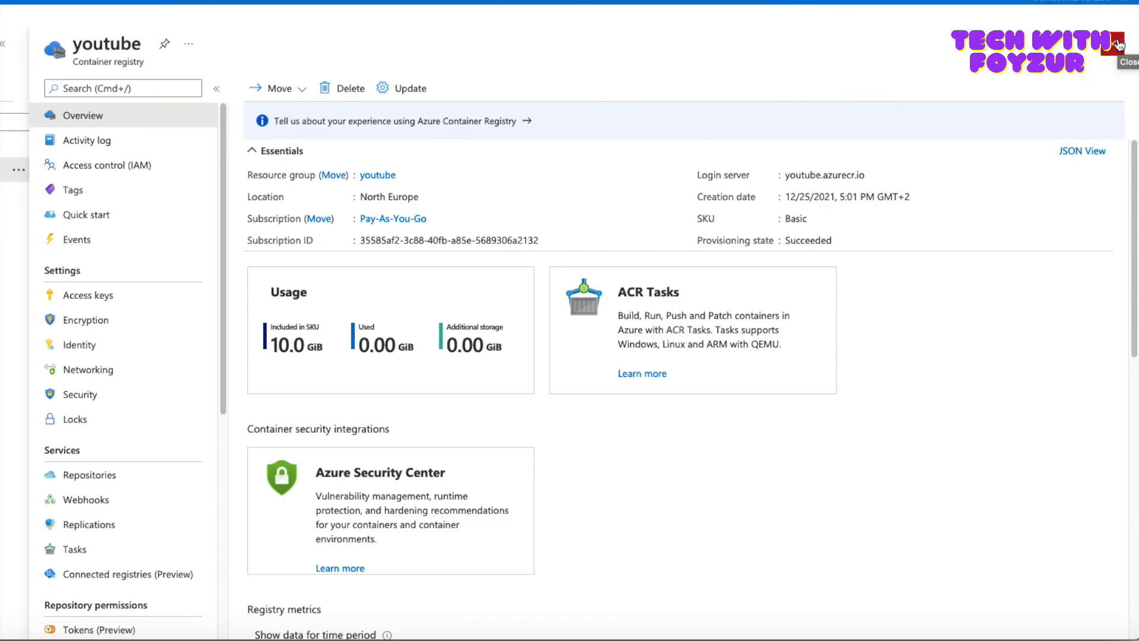
{"action": "left_click", "coordinate": [157, 191]}
{"action": "left_click", "coordinate": [102, 118]}
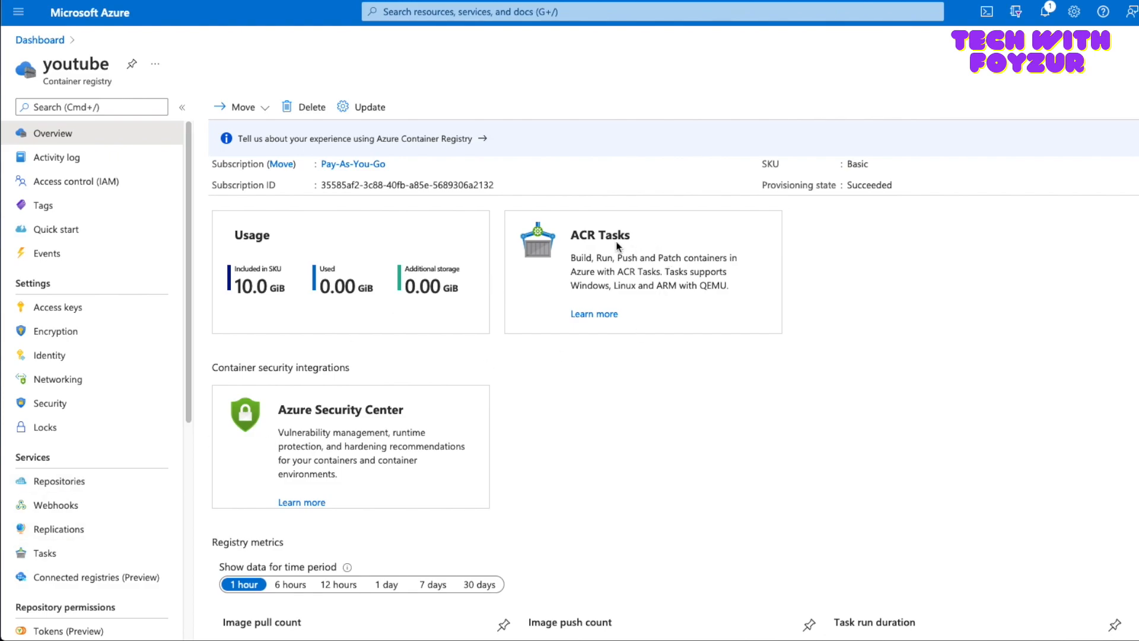
Examine the youtube registry's ACR Tasks, including its agent pools, runs, and tasks.
{"action": "left_click_drag", "start_coordinate": [572, 233], "coordinate": [624, 231]}
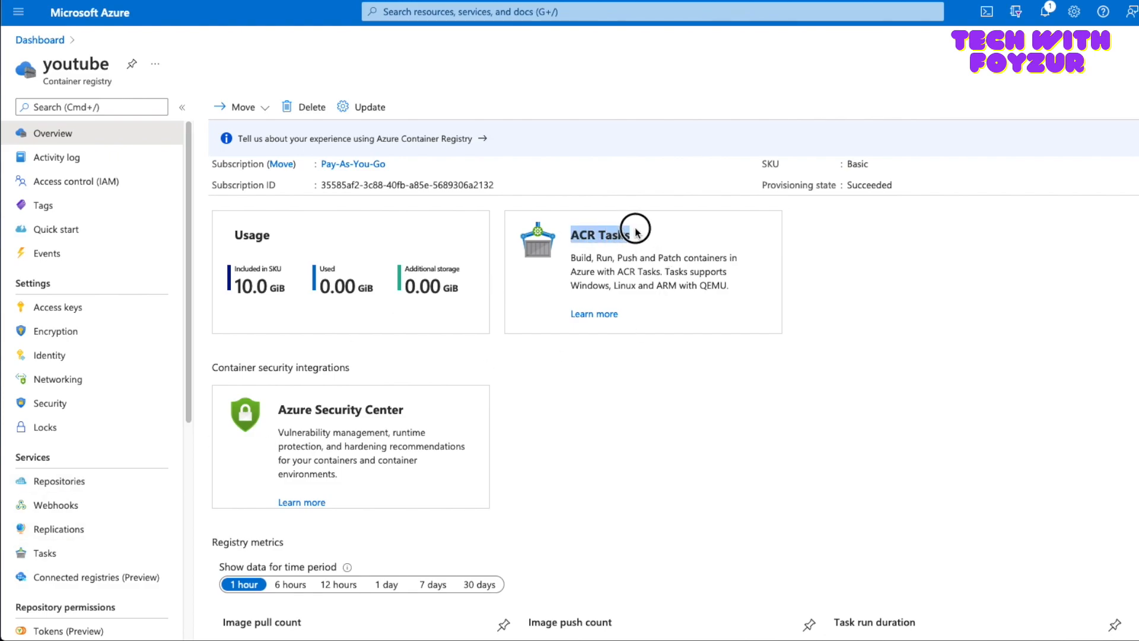
{"action": "left_click", "coordinate": [69, 553]}
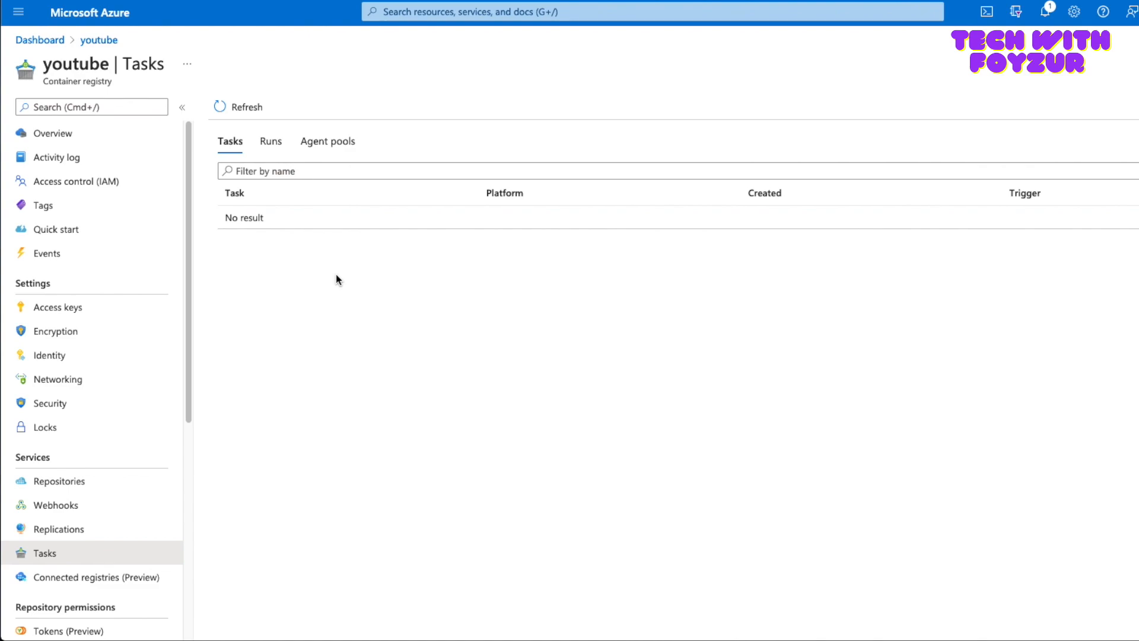
{"action": "left_click", "coordinate": [318, 145]}
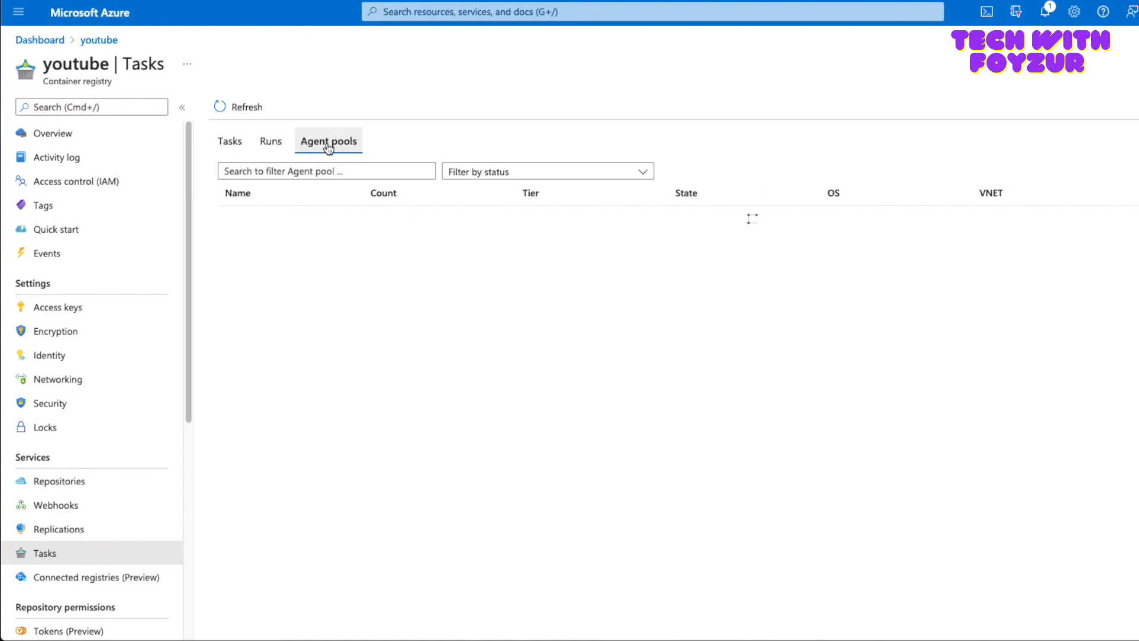
{"action": "left_click", "coordinate": [286, 153]}
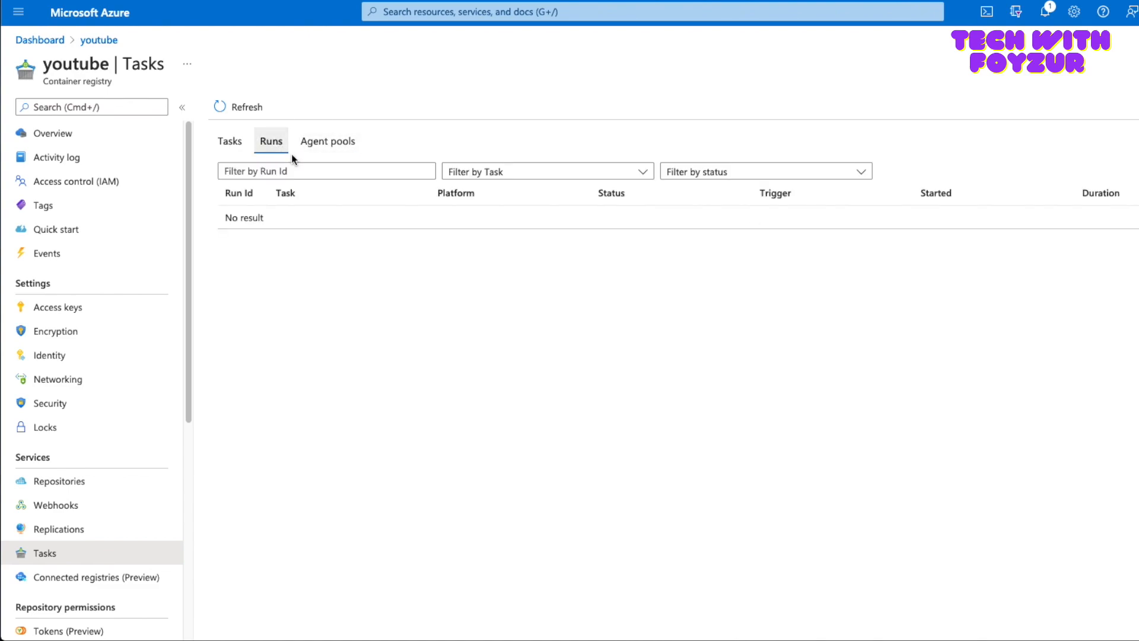
{"action": "left_click", "coordinate": [229, 141]}
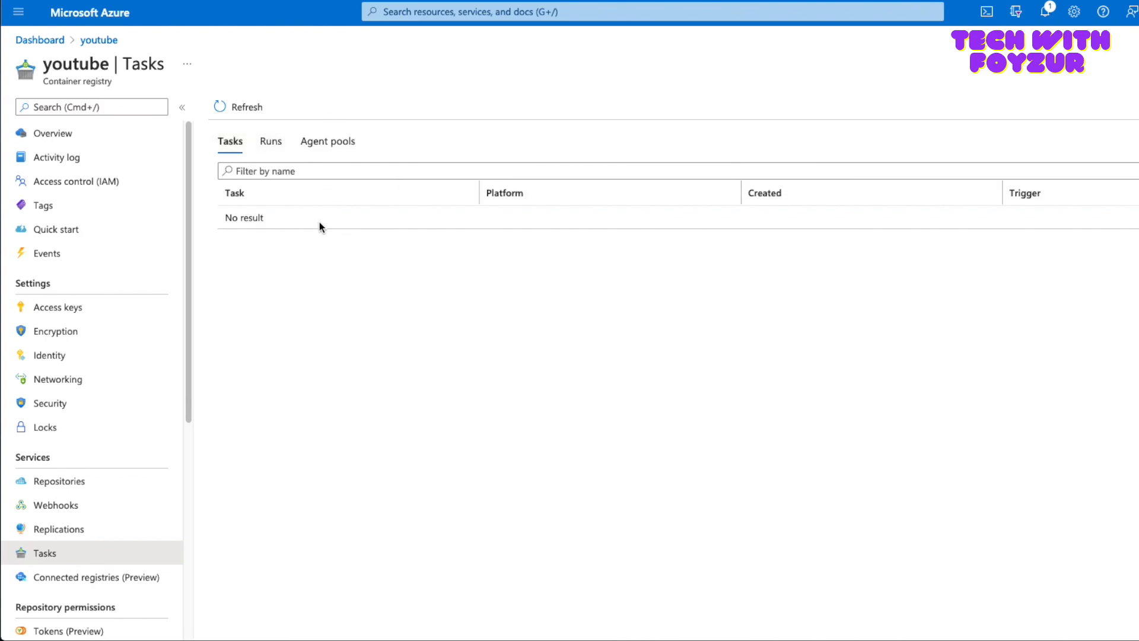
{"action": "scroll", "coordinate": [138, 406], "scroll_direction": "down", "scroll_amount": 2}
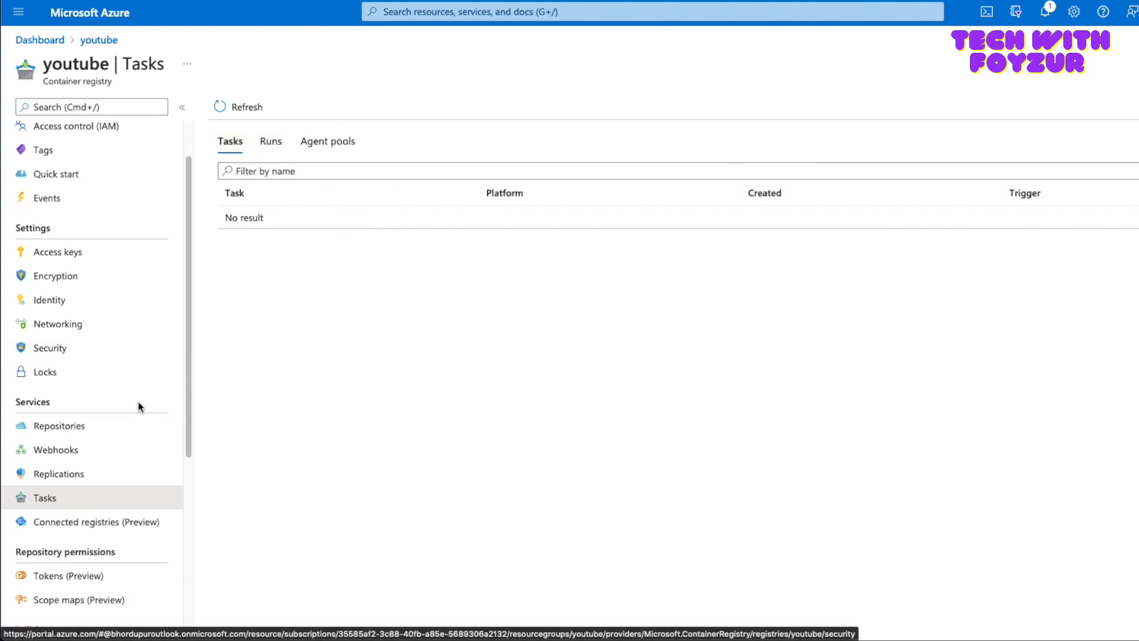
{"action": "scroll", "coordinate": [139, 407], "scroll_direction": "down", "scroll_amount": 6}
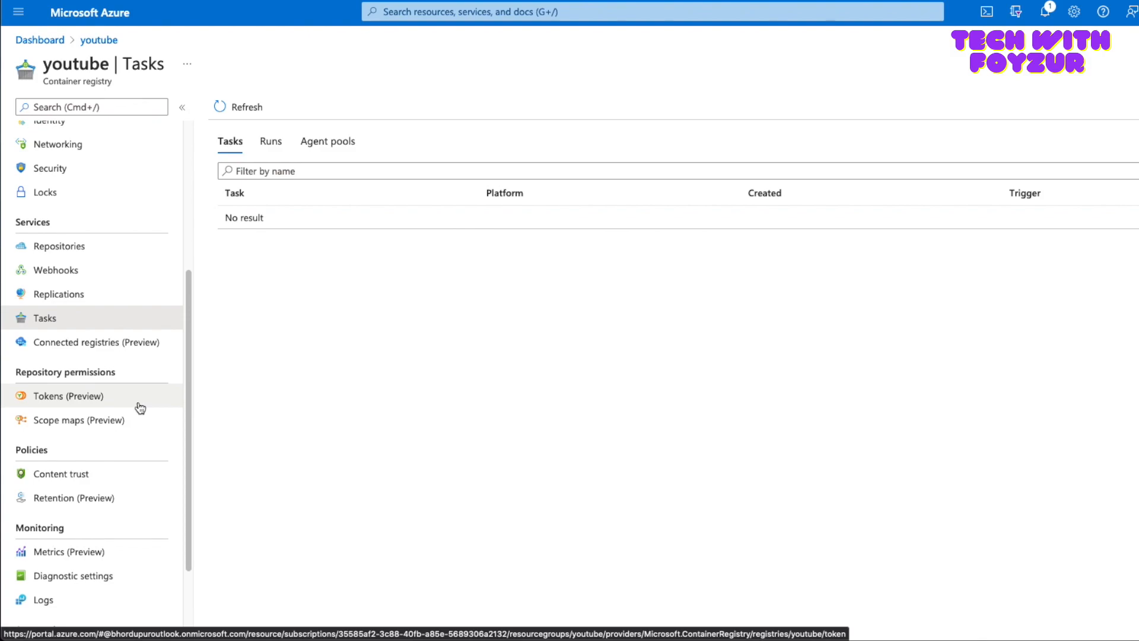
{"action": "scroll", "coordinate": [140, 408], "scroll_direction": "down", "scroll_amount": 2}
{"action": "scroll", "coordinate": [145, 393], "scroll_direction": "down", "scroll_amount": 1}
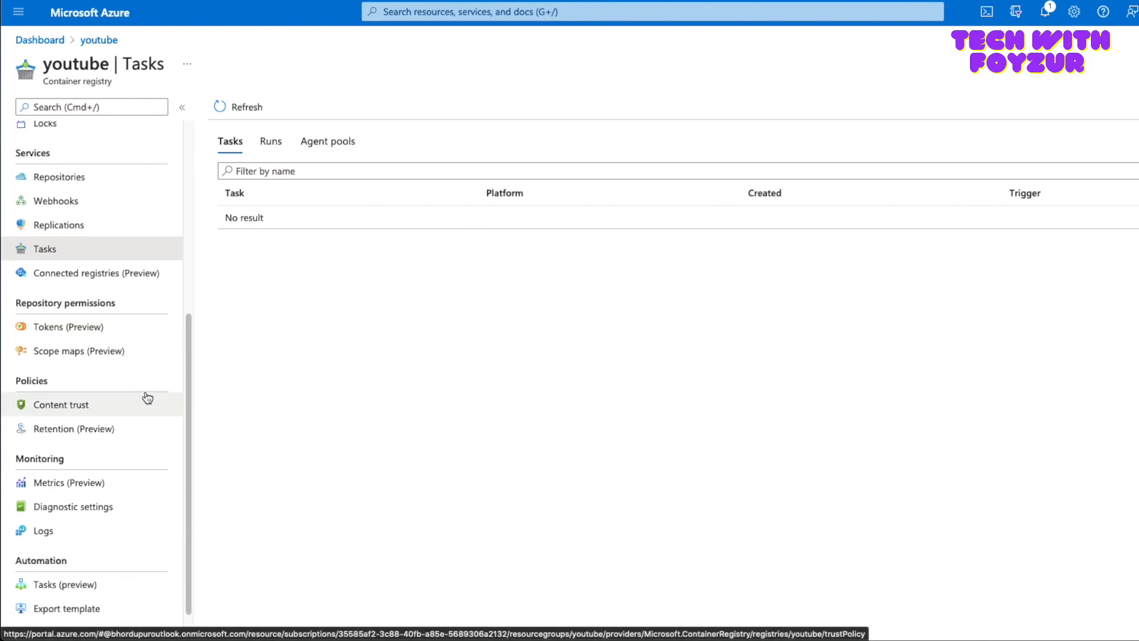
{"action": "scroll", "coordinate": [146, 397], "scroll_direction": "up", "scroll_amount": 6}
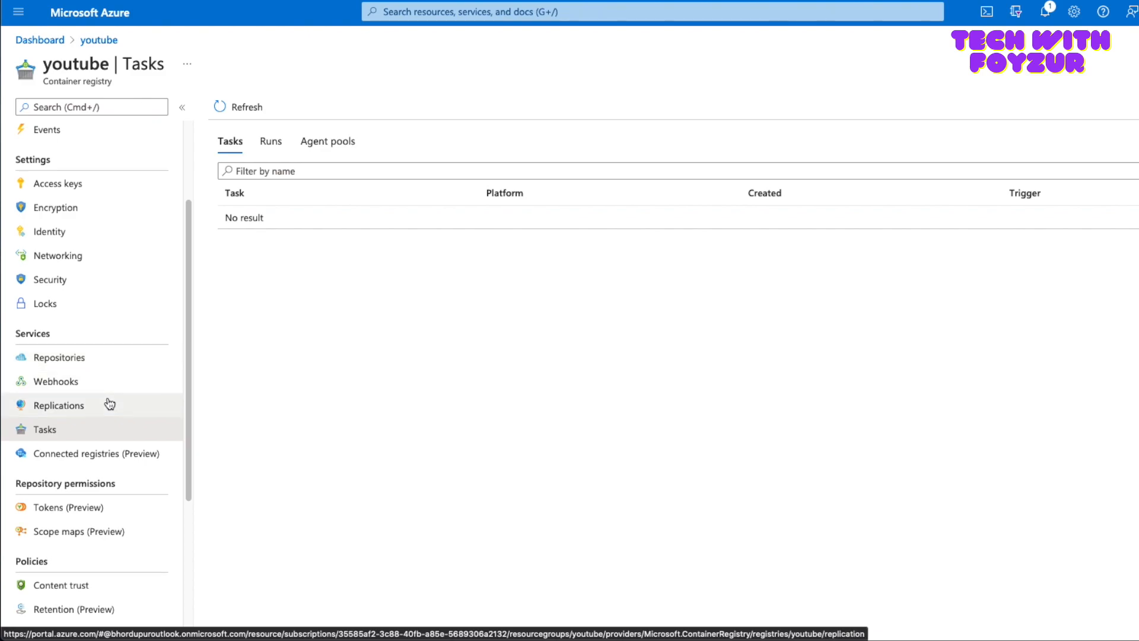
{"action": "scroll", "coordinate": [107, 401], "scroll_direction": "up", "scroll_amount": 4}
Examine the registry metrics on the overview for the 7 days, 30 days, and 1 hour time periods.
{"action": "left_click", "coordinate": [59, 137]}
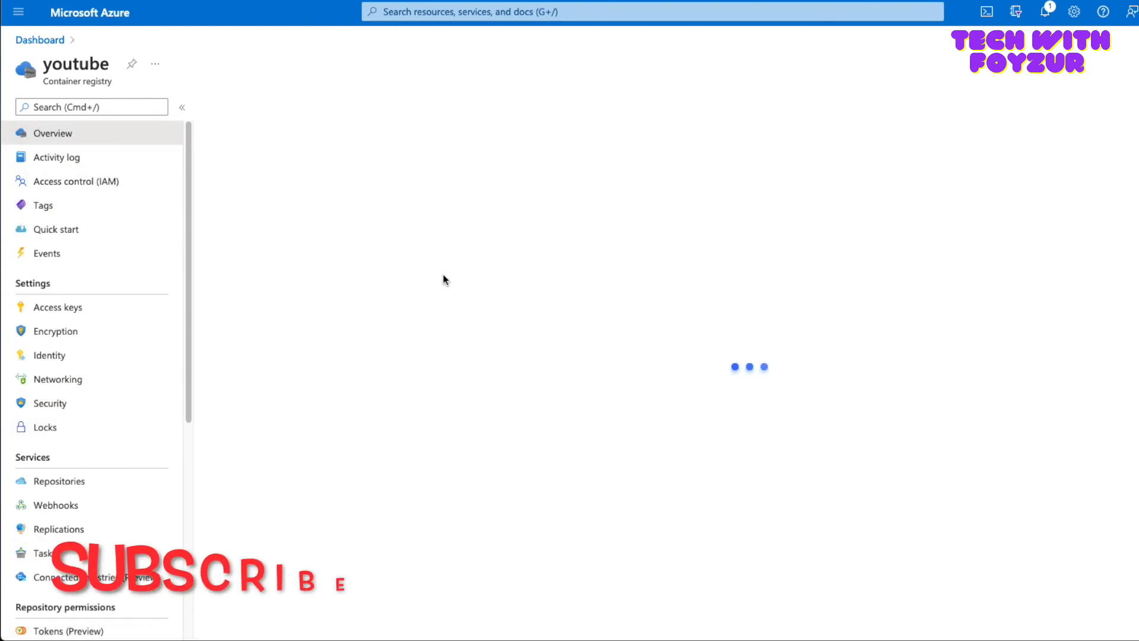
{"action": "scroll", "coordinate": [460, 356], "scroll_direction": "down", "scroll_amount": 3}
{"action": "scroll", "coordinate": [460, 361], "scroll_direction": "down", "scroll_amount": 5}
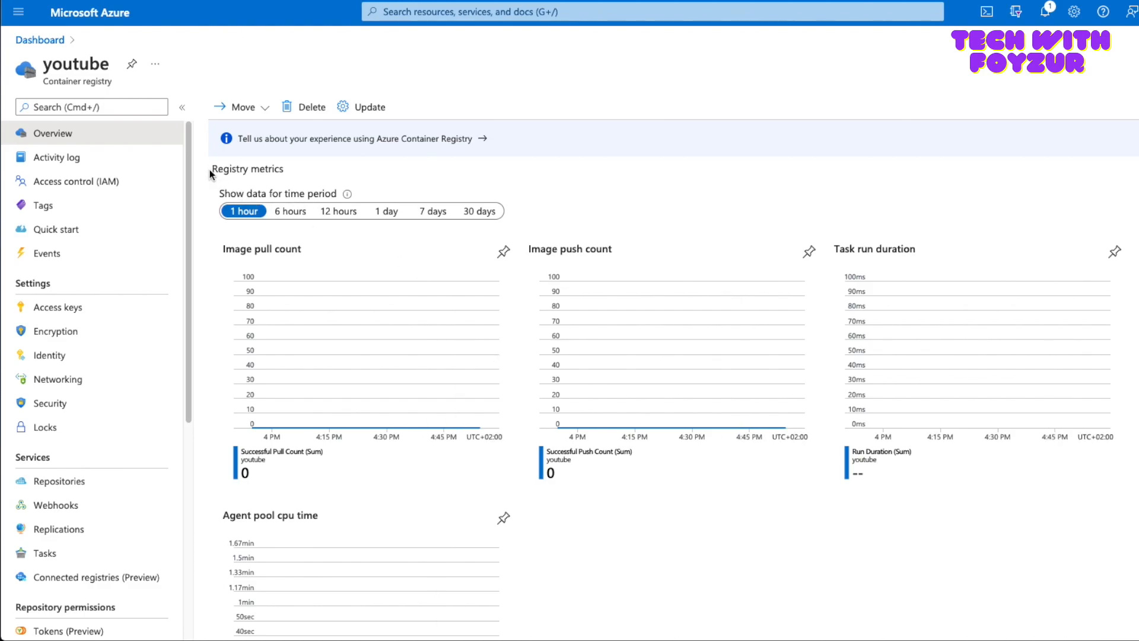
{"action": "left_click_drag", "start_coordinate": [210, 168], "coordinate": [283, 170]}
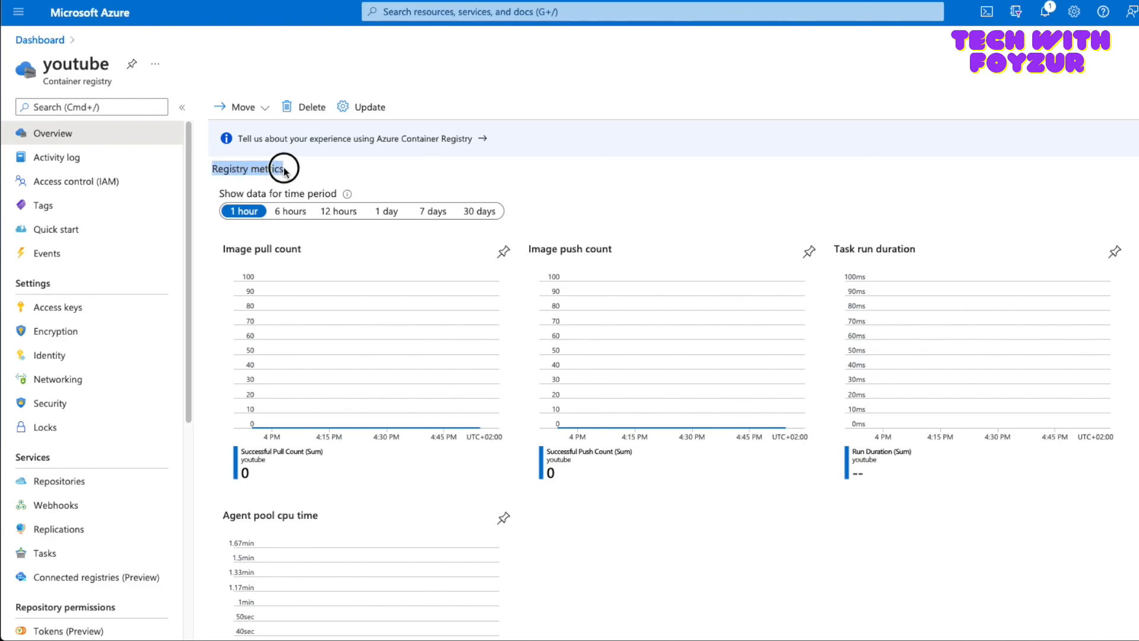
{"action": "left_click", "coordinate": [434, 213]}
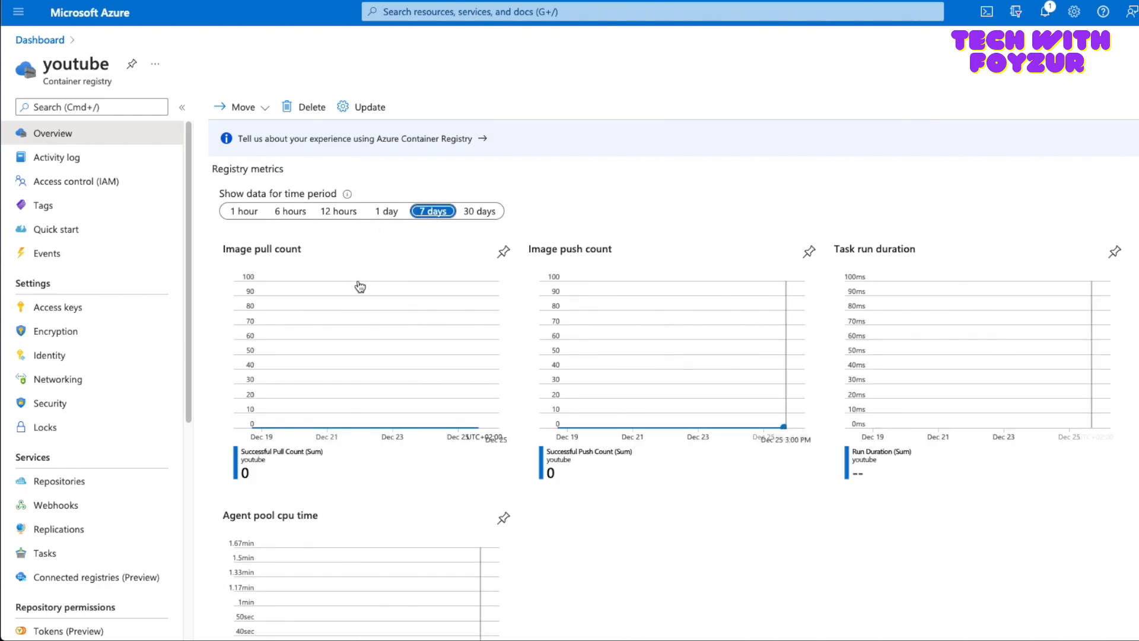
{"action": "left_click", "coordinate": [479, 212]}
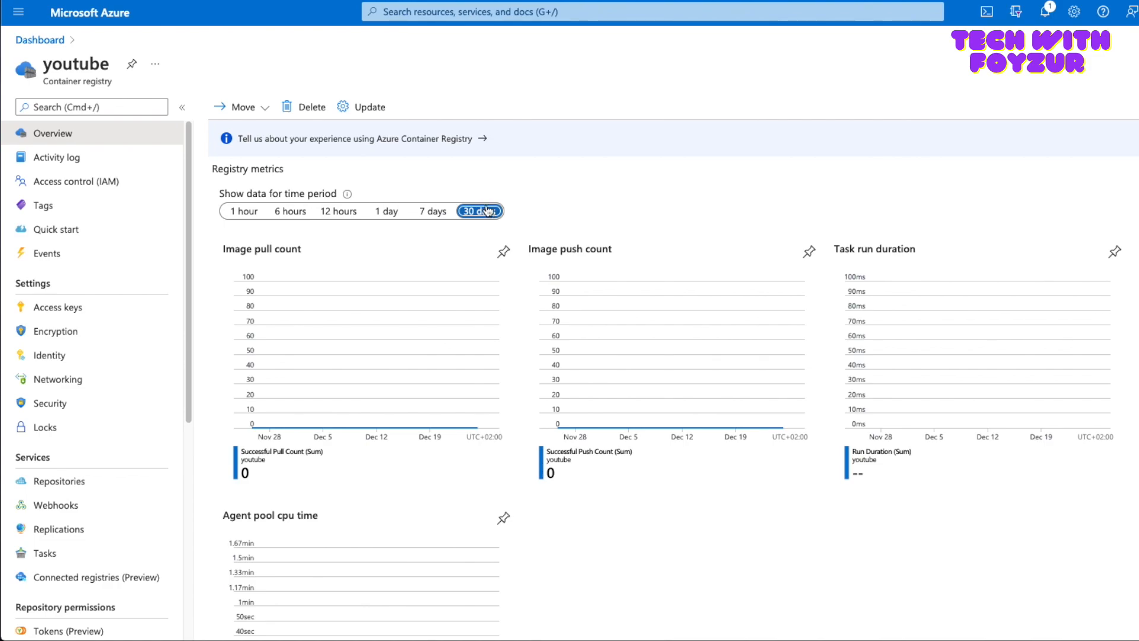
{"action": "left_click", "coordinate": [254, 217]}
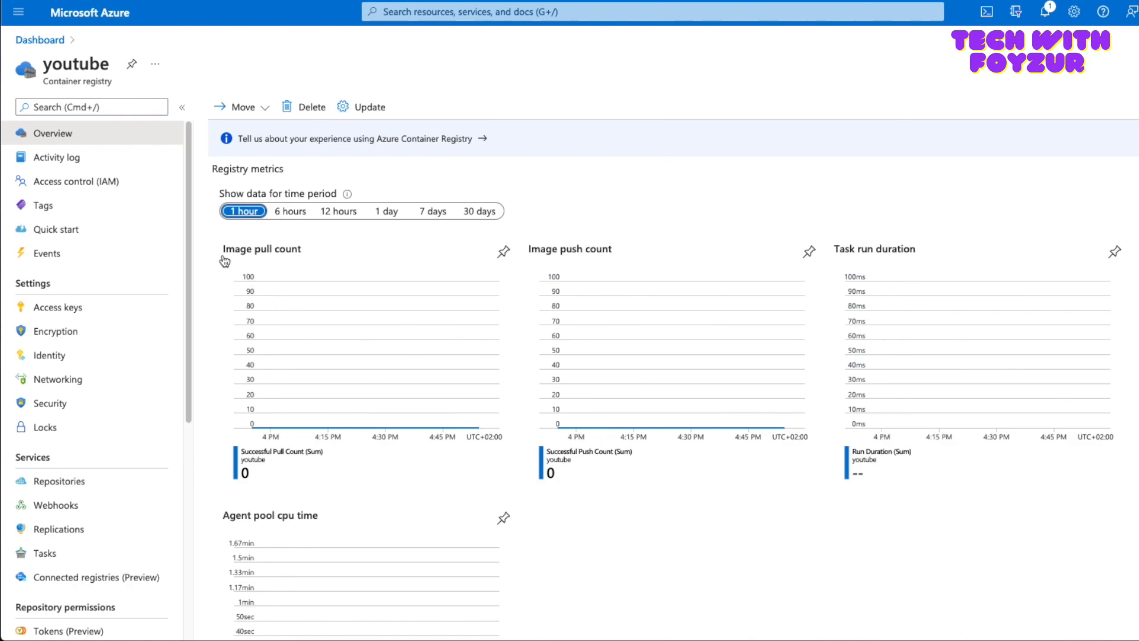
{"action": "scroll", "coordinate": [340, 429], "scroll_direction": "down", "scroll_amount": 2}
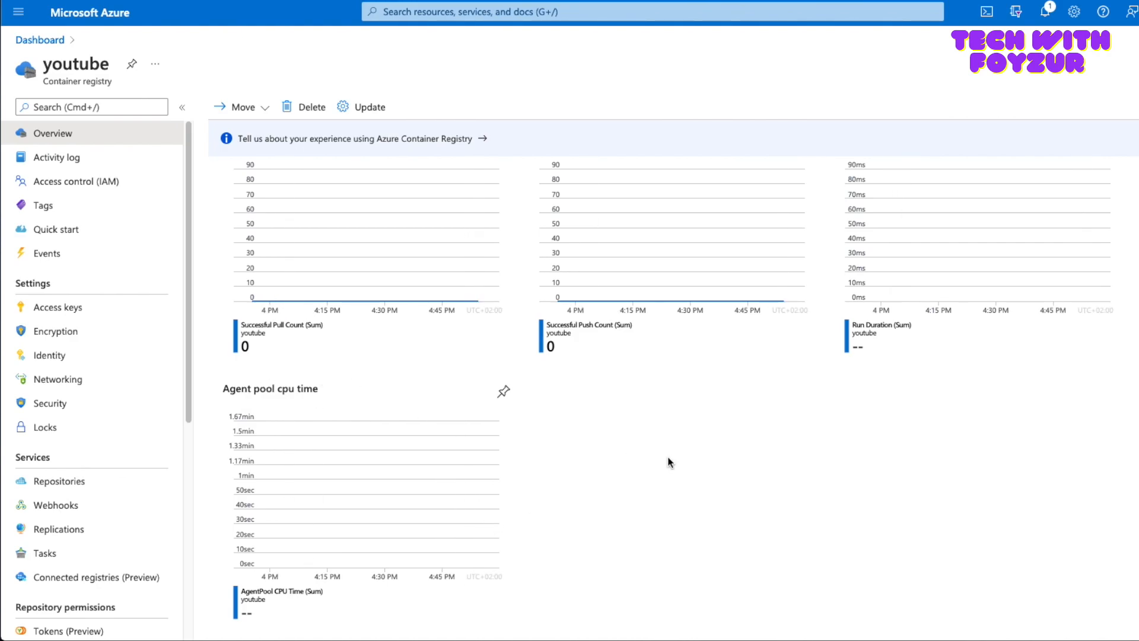
Examine the youtube registry's networking settings for public access and private access.
{"action": "left_click", "coordinate": [100, 378]}
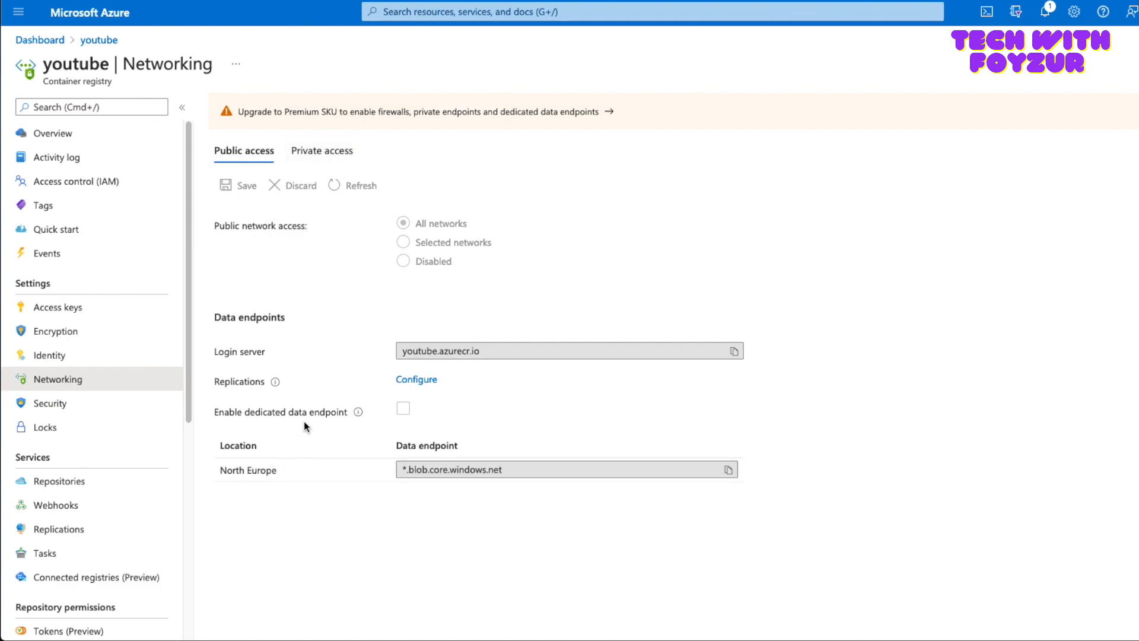
{"action": "left_click", "coordinate": [322, 151]}
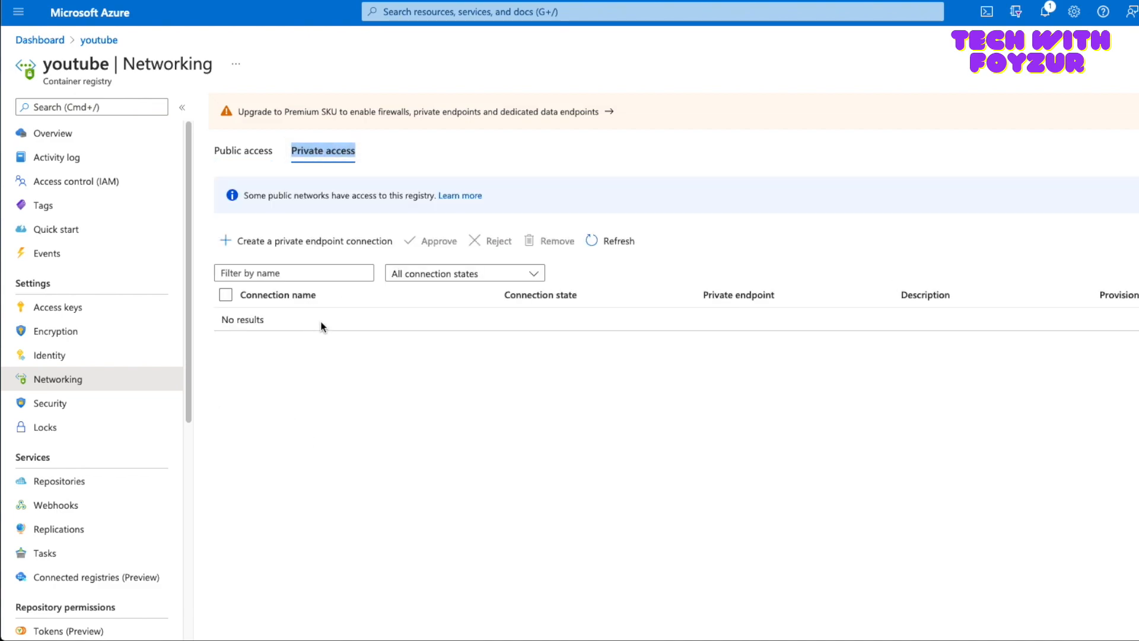
{"action": "left_click", "coordinate": [264, 241]}
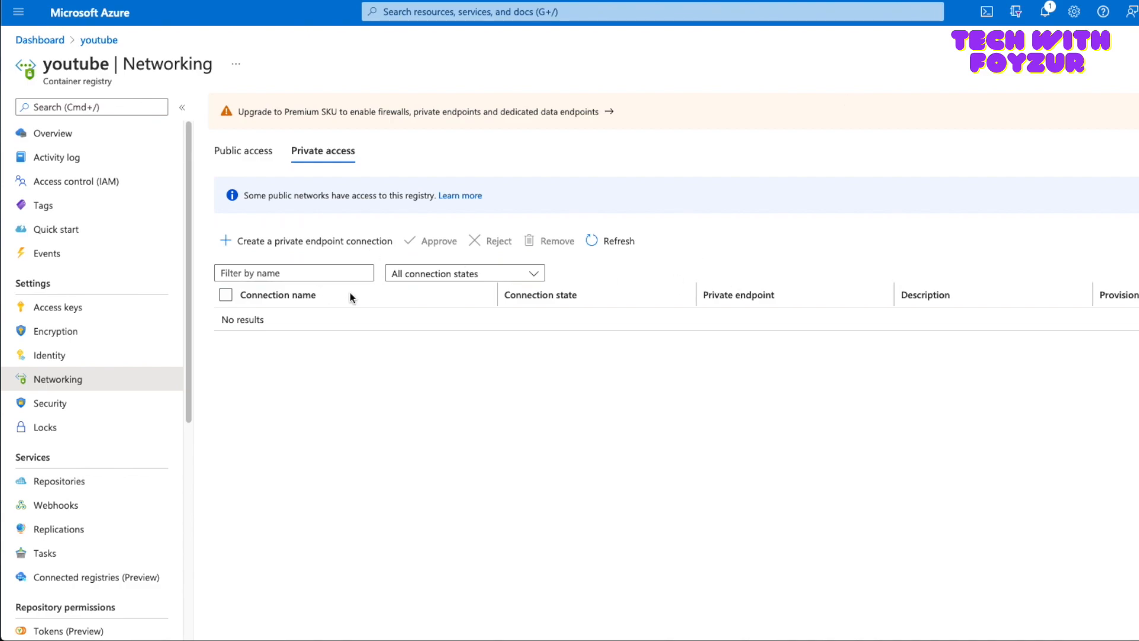
Examine the youtube registry's access keys and encryption settings.
{"action": "left_click", "coordinate": [108, 310]}
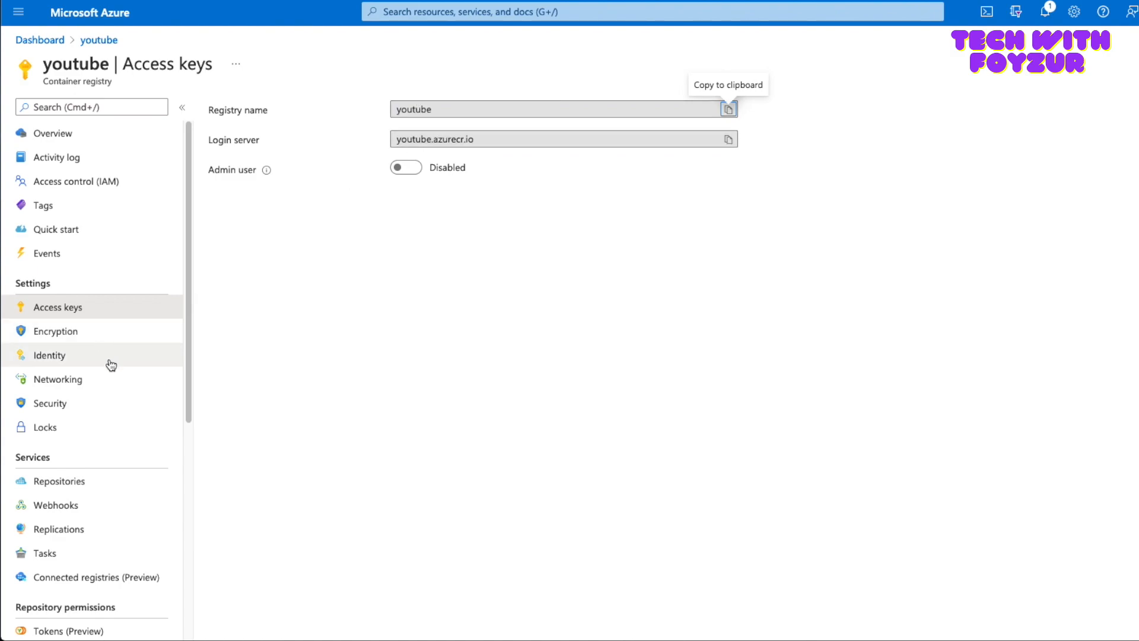
{"action": "left_click", "coordinate": [83, 340]}
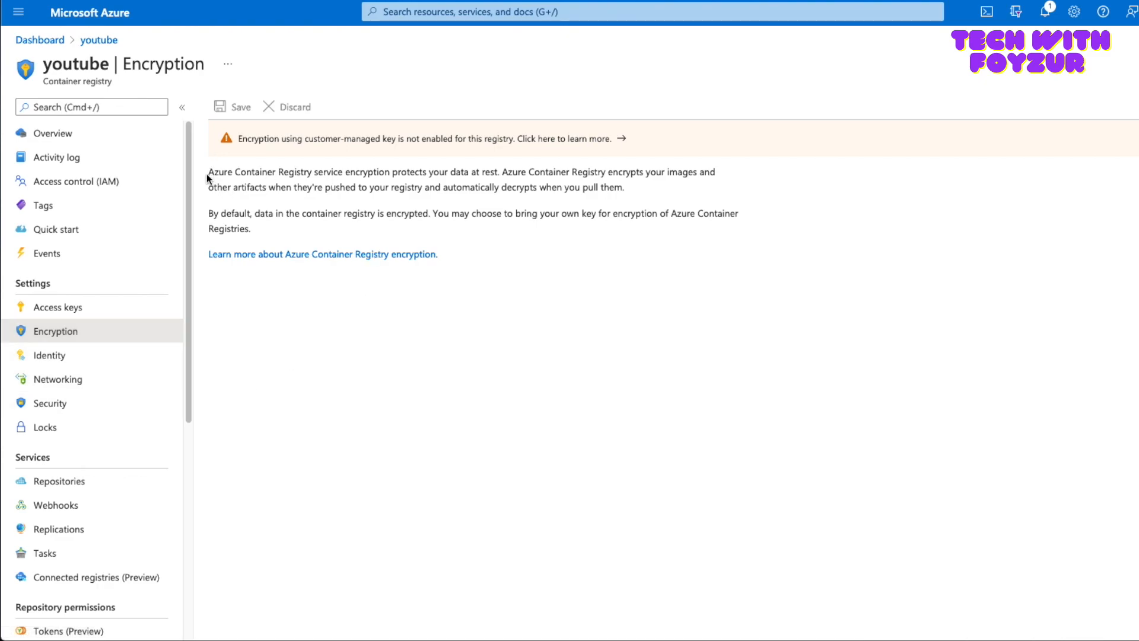
Examine the youtube registry's security page, including its recommendations and security alerts.
{"action": "left_click", "coordinate": [95, 412]}
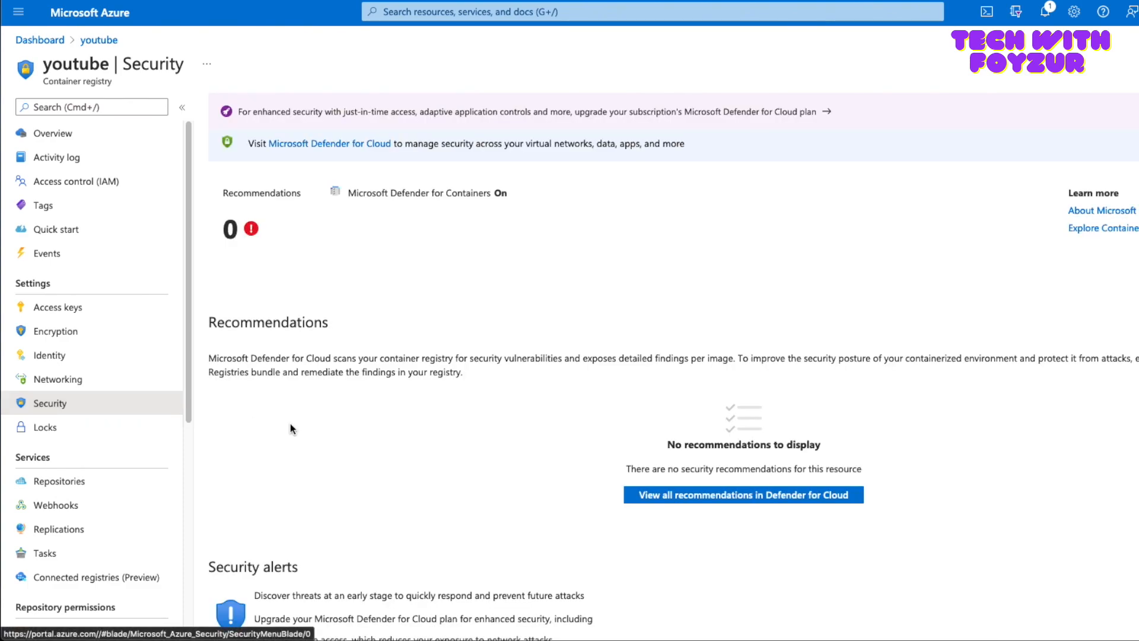
{"action": "scroll", "coordinate": [287, 333], "scroll_direction": "down", "scroll_amount": 3}
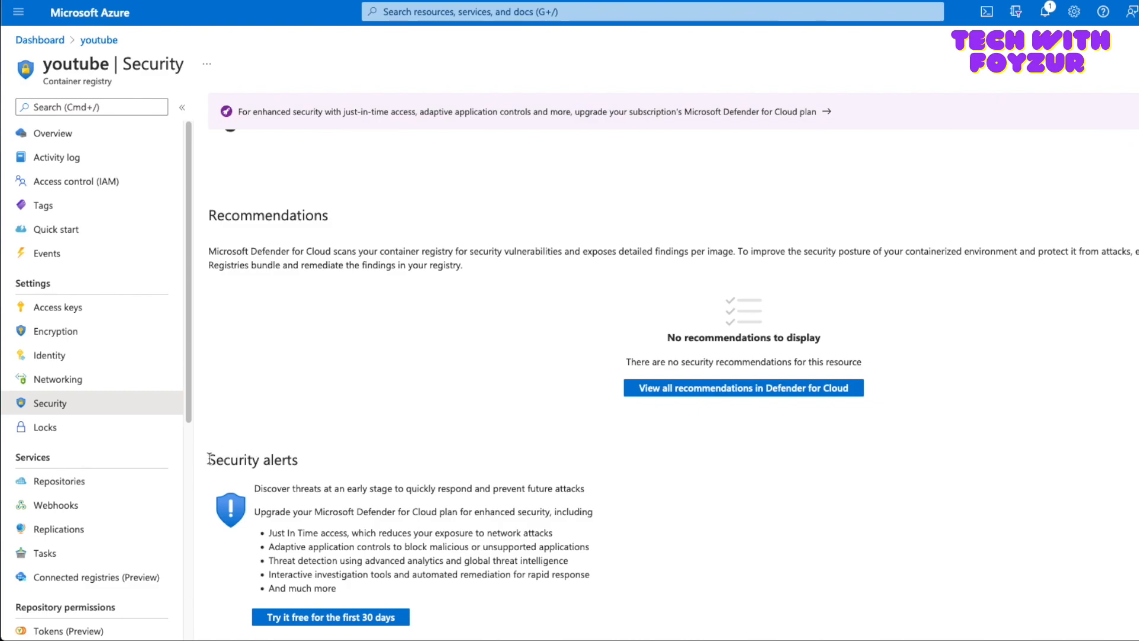
{"action": "left_click_drag", "start_coordinate": [210, 459], "coordinate": [345, 472]}
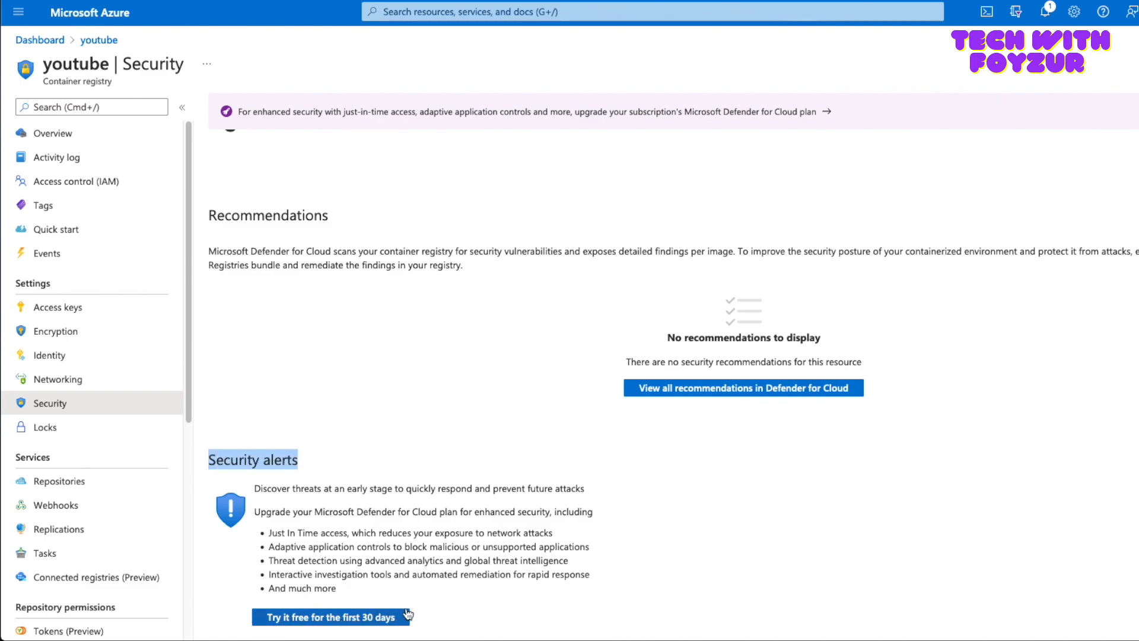
{"action": "scroll", "coordinate": [394, 432], "scroll_direction": "up", "scroll_amount": 3}
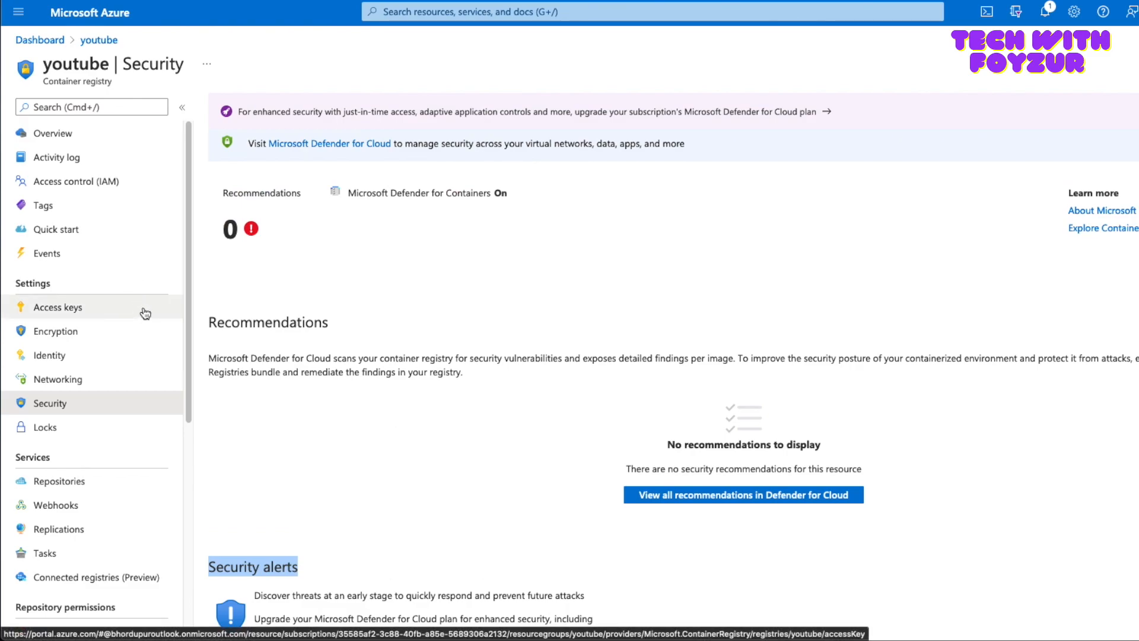
Examine the youtube registry's tags and access control, including the form for adding a role assignment.
{"action": "left_click", "coordinate": [70, 209]}
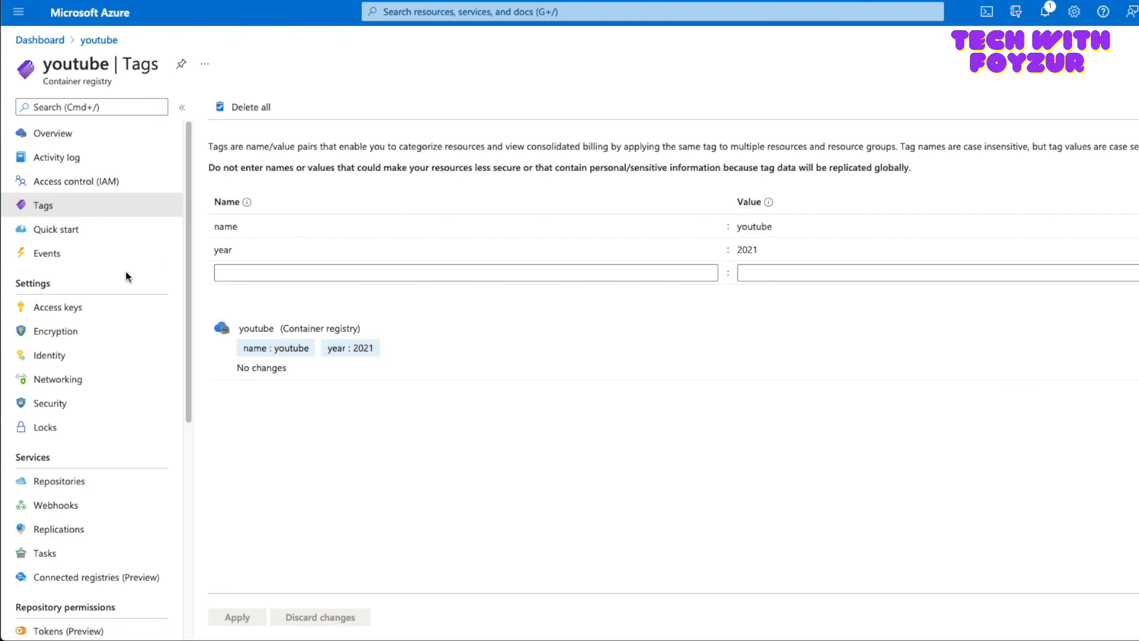
{"action": "left_click", "coordinate": [96, 184]}
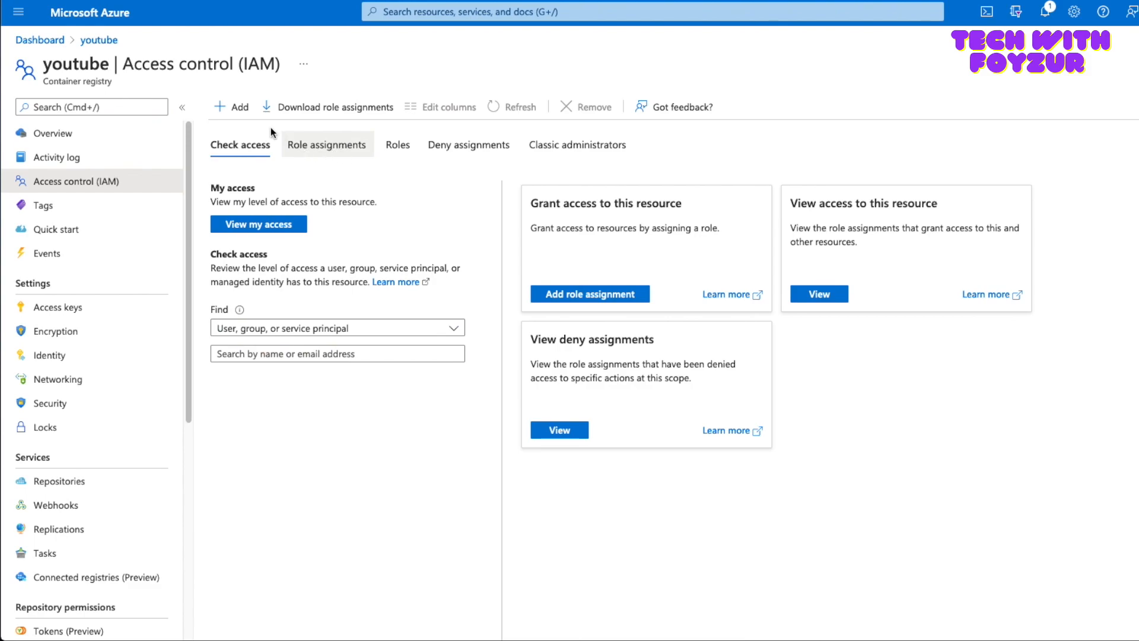
{"action": "left_click", "coordinate": [241, 110]}
{"action": "left_click", "coordinate": [256, 133]}
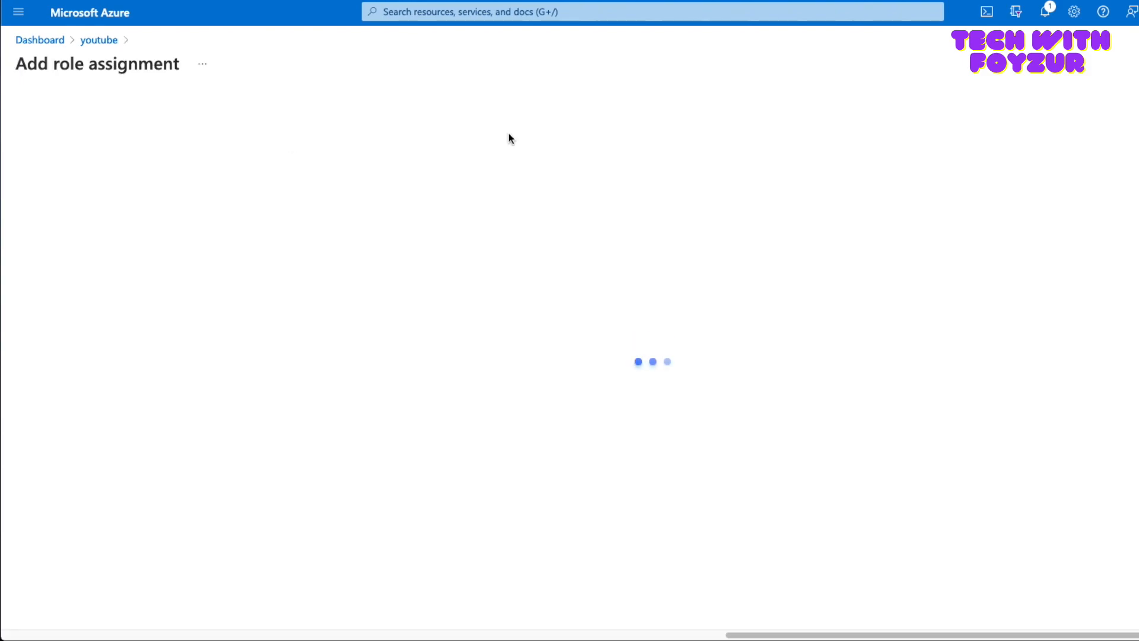
{"action": "left_click", "coordinate": [112, 291]}
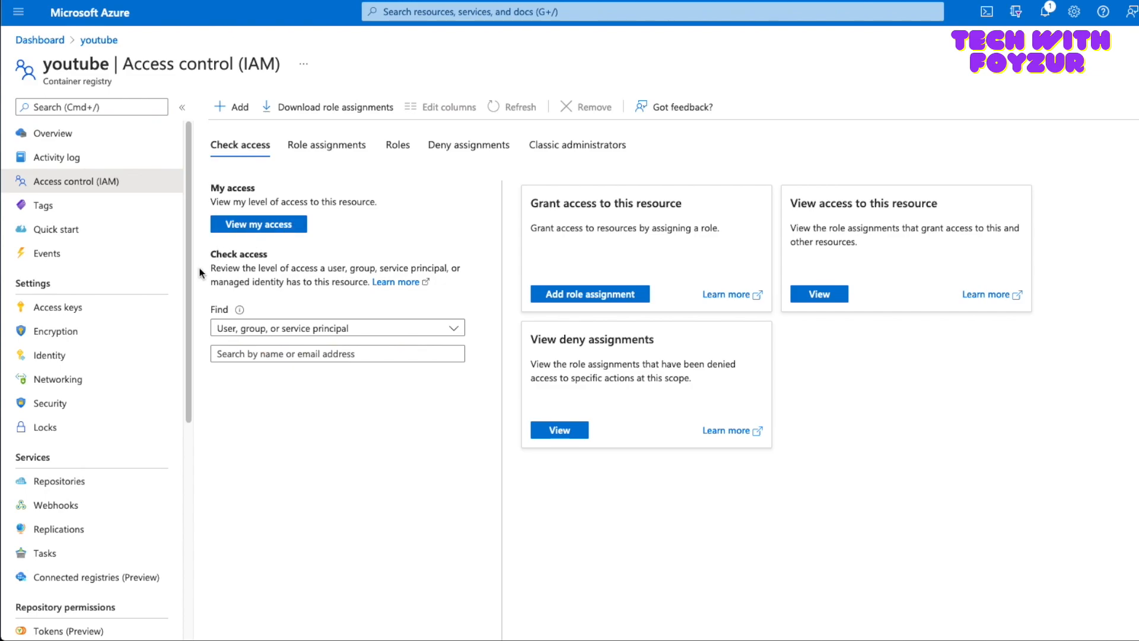
Examine the youtube registry's replications and repositories.
{"action": "scroll", "coordinate": [128, 314], "scroll_direction": "down", "scroll_amount": 2}
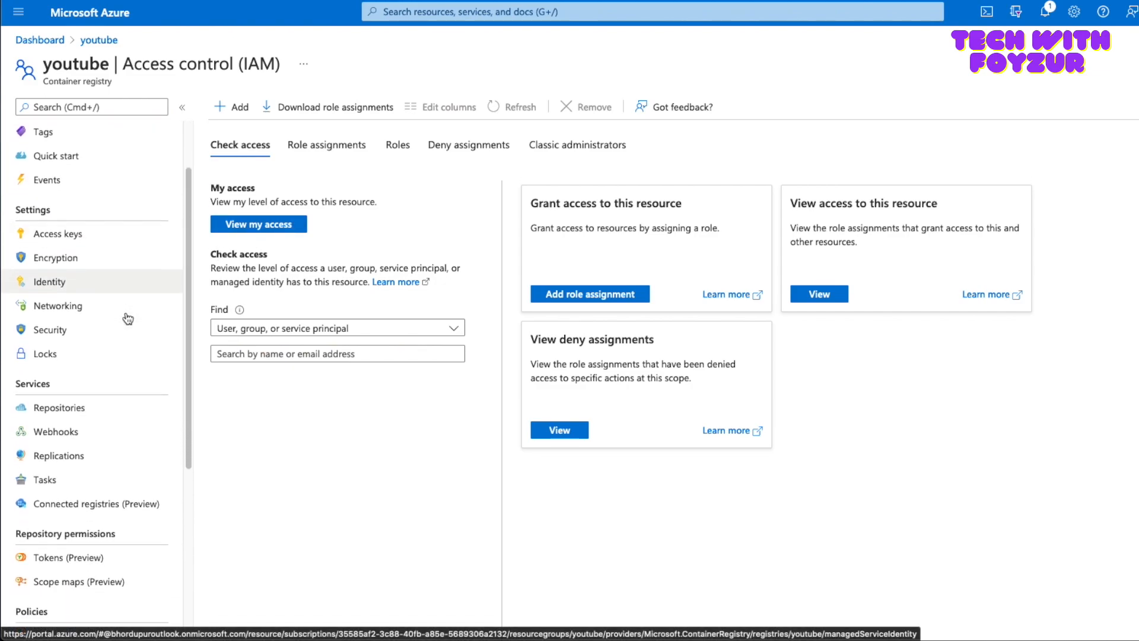
{"action": "scroll", "coordinate": [128, 318], "scroll_direction": "down", "scroll_amount": 3}
{"action": "left_click", "coordinate": [81, 349]}
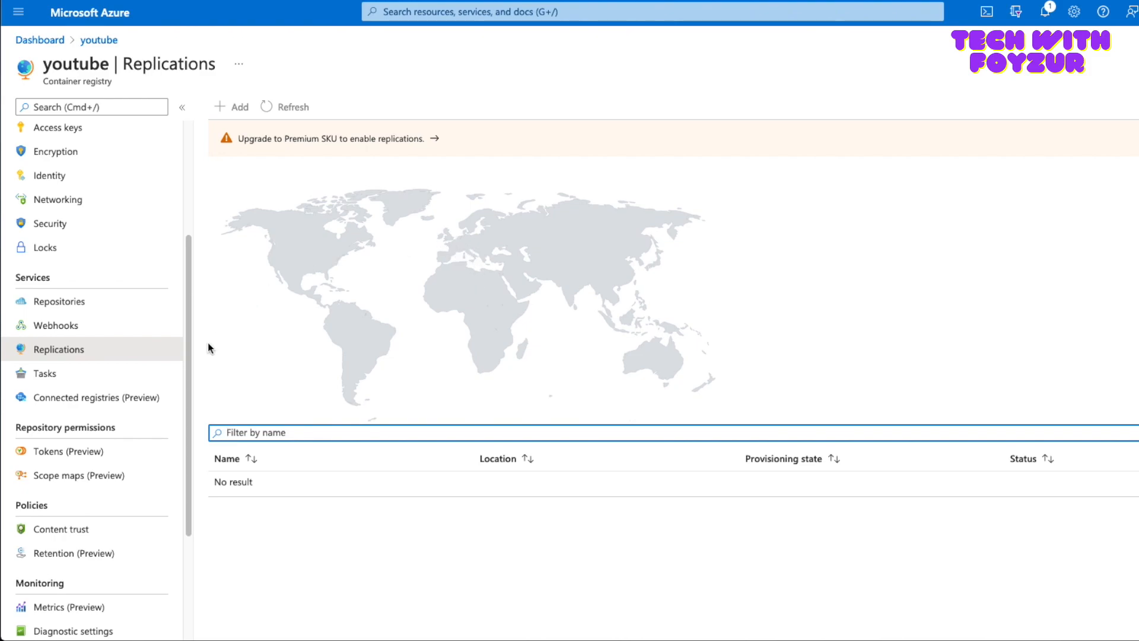
{"action": "left_click", "coordinate": [113, 311]}
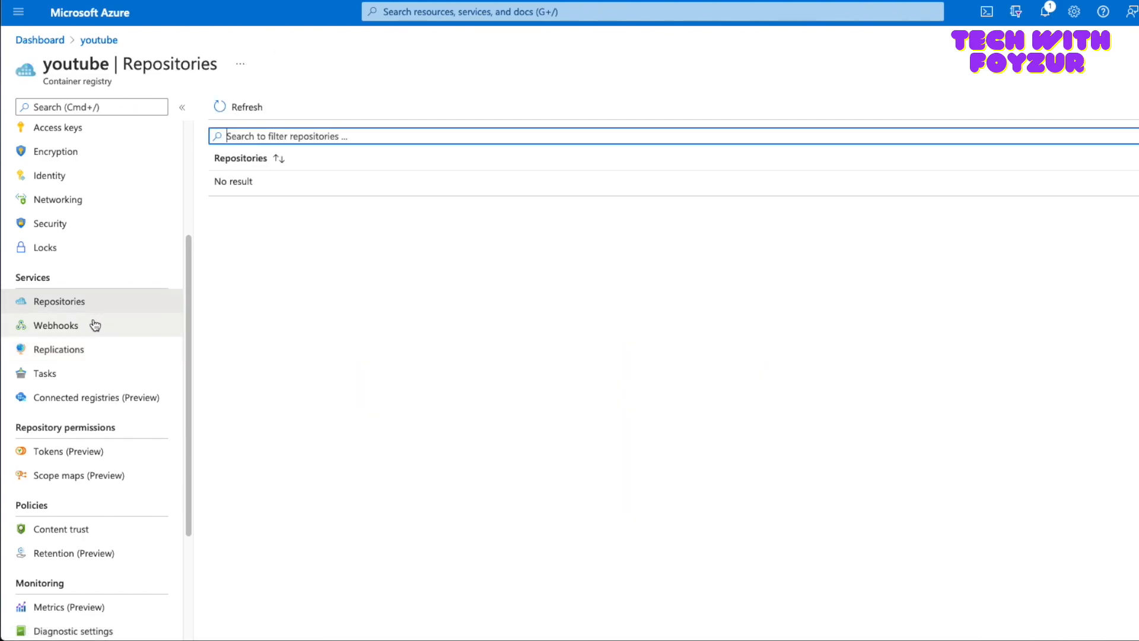
{"action": "left_click", "coordinate": [80, 304]}
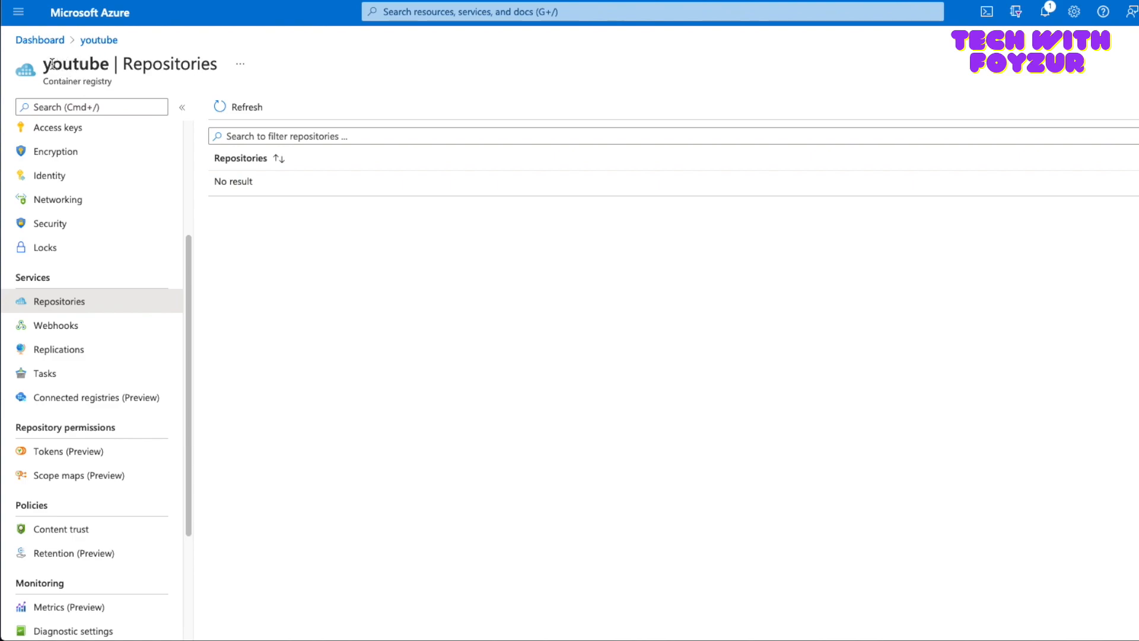
{"action": "left_click_drag", "start_coordinate": [46, 64], "coordinate": [118, 64]}
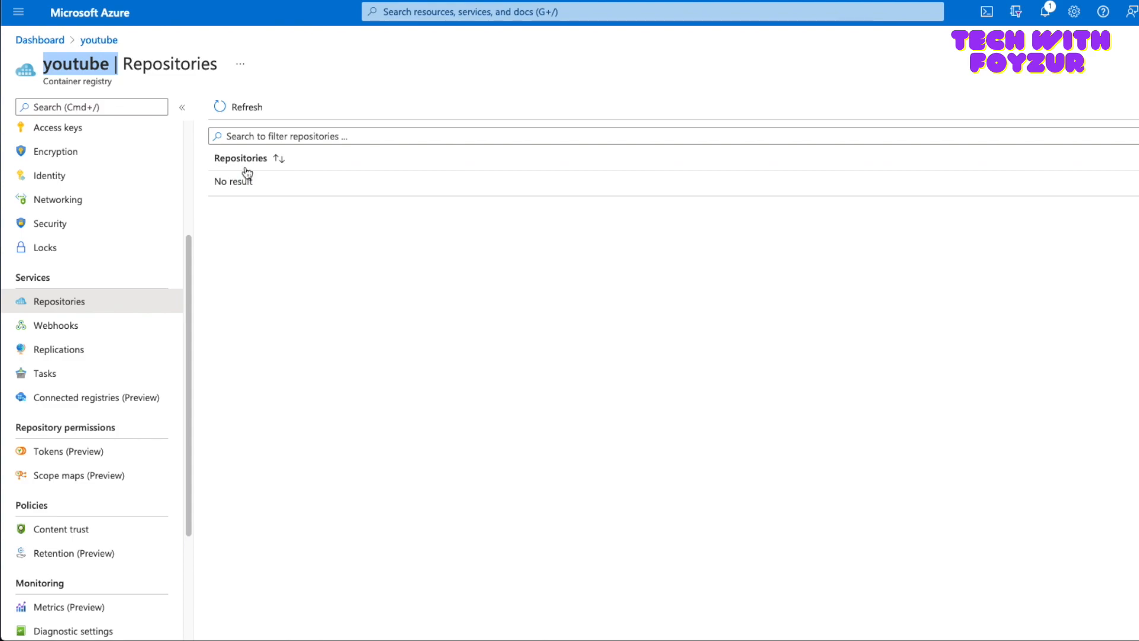
Examine the youtube registry's webhooks and the available actions in the webhook creation form, leaving without creating one.
{"action": "left_click", "coordinate": [83, 332]}
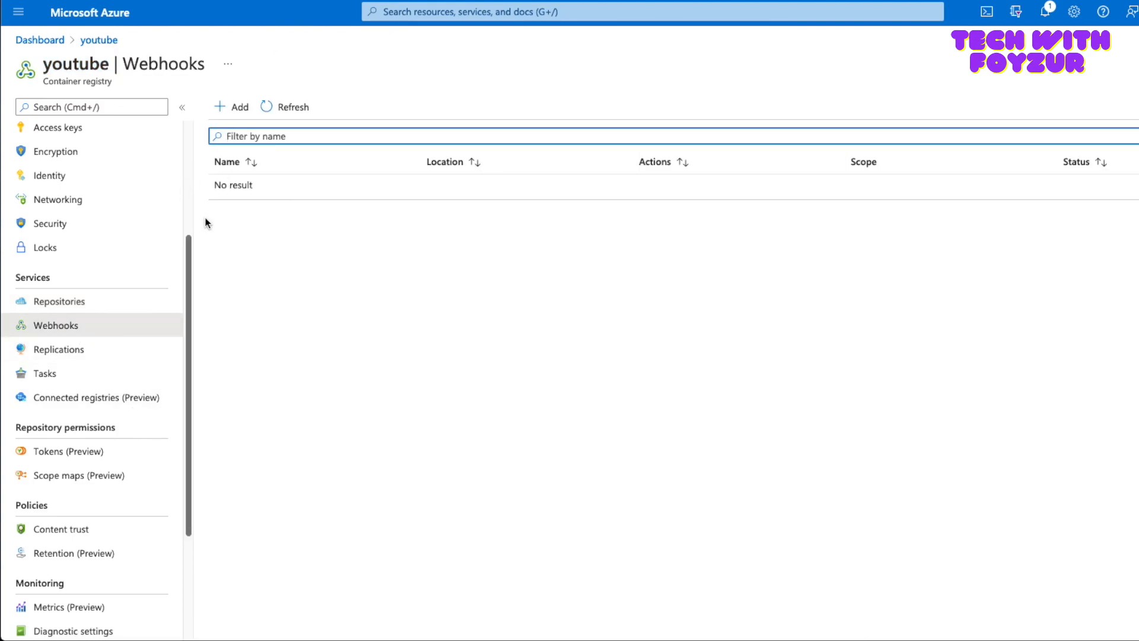
{"action": "left_click", "coordinate": [233, 107]}
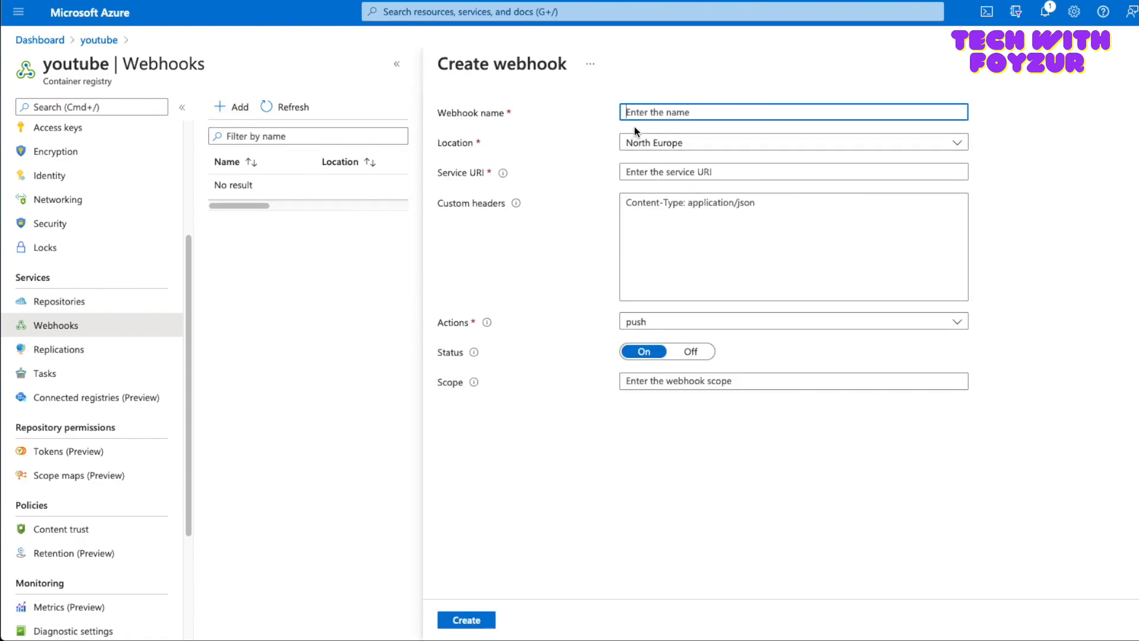
{"action": "left_click", "coordinate": [717, 331]}
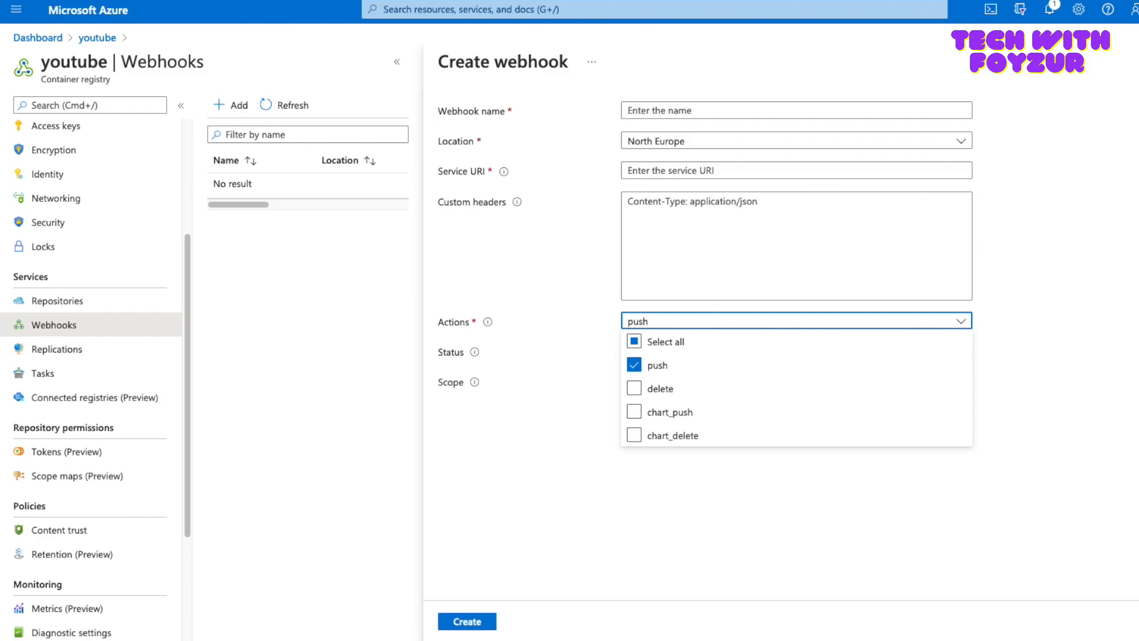
{"action": "left_click", "coordinate": [1136, 61]}
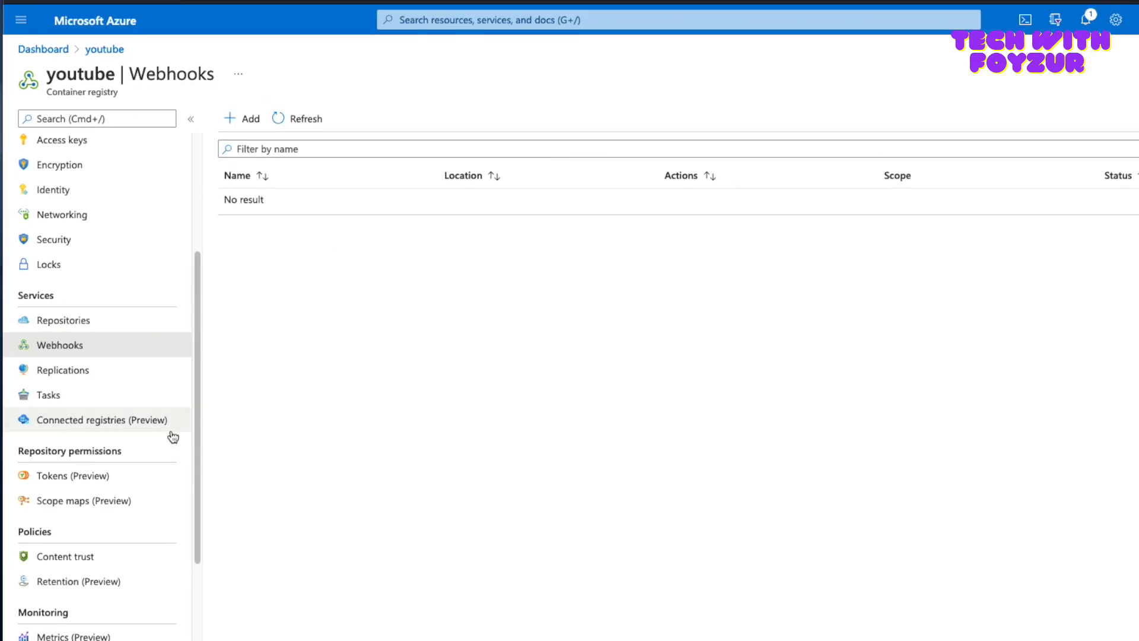
Examine the youtube registry's tokens page and its content trust policy description.
{"action": "scroll", "coordinate": [169, 439], "scroll_direction": "down", "scroll_amount": 1}
{"action": "left_click", "coordinate": [99, 432]}
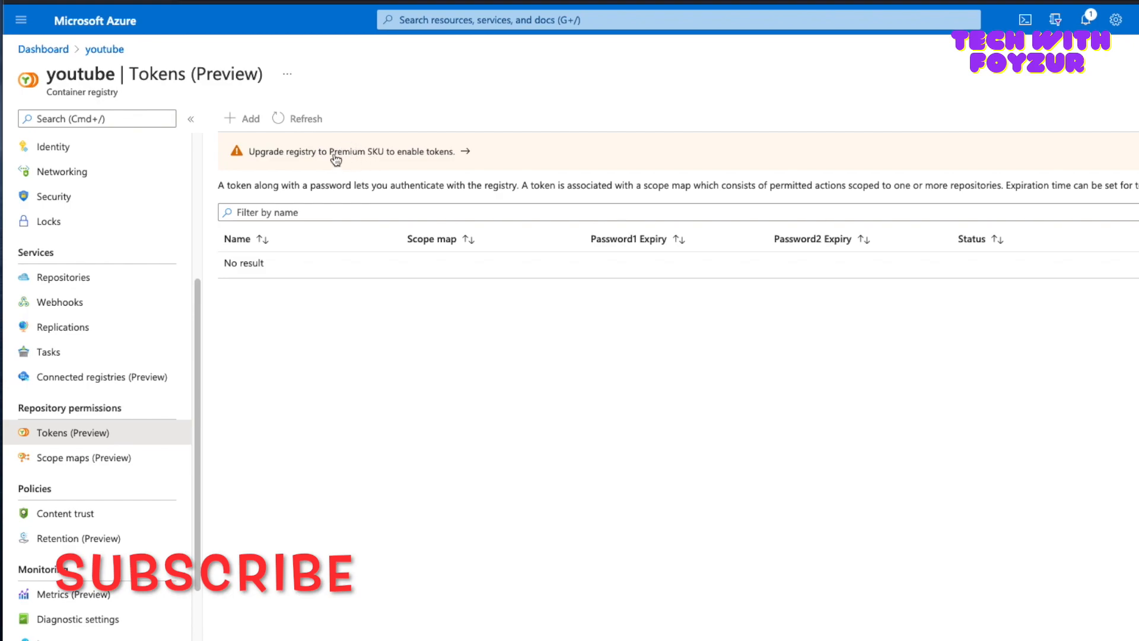
{"action": "scroll", "coordinate": [103, 470], "scroll_direction": "down", "scroll_amount": 1}
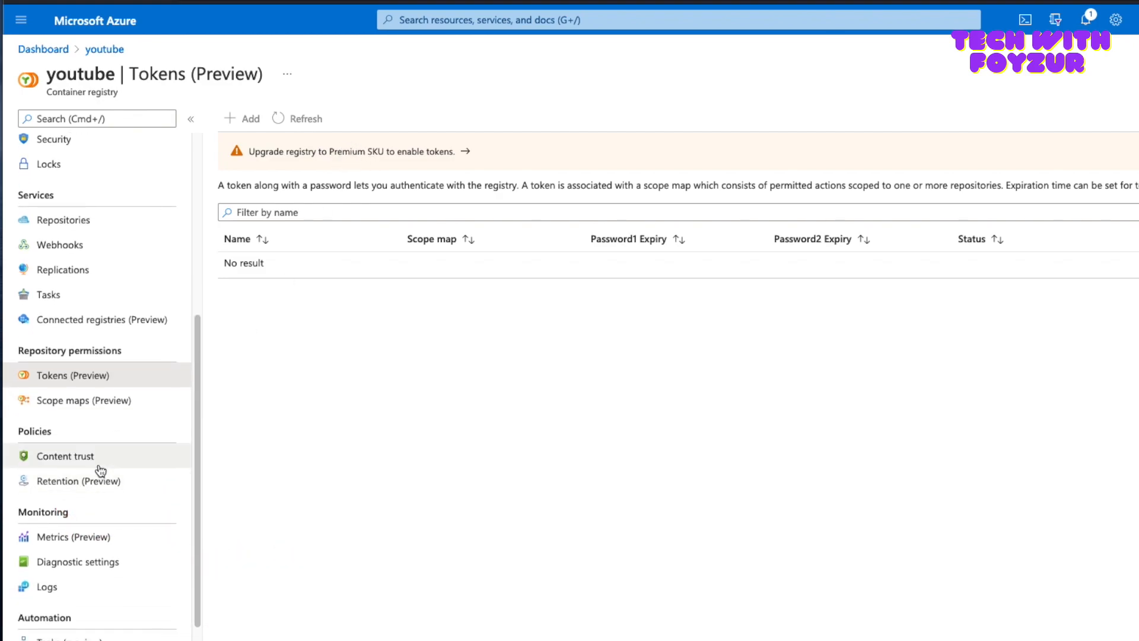
{"action": "left_click", "coordinate": [100, 469]}
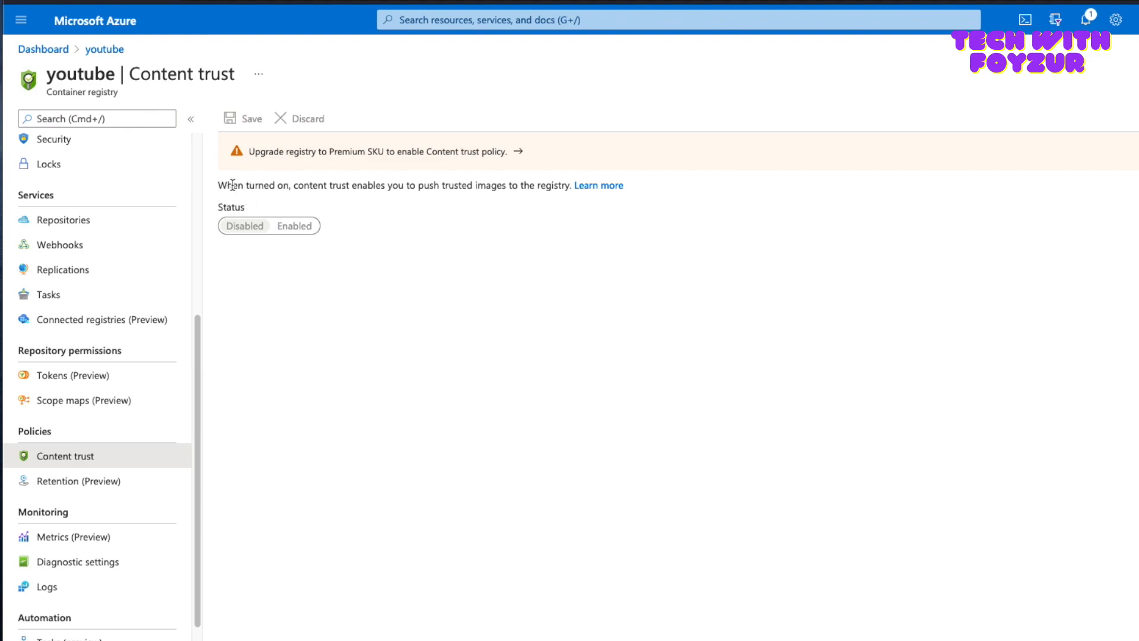
{"action": "left_click_drag", "start_coordinate": [220, 185], "coordinate": [570, 184]}
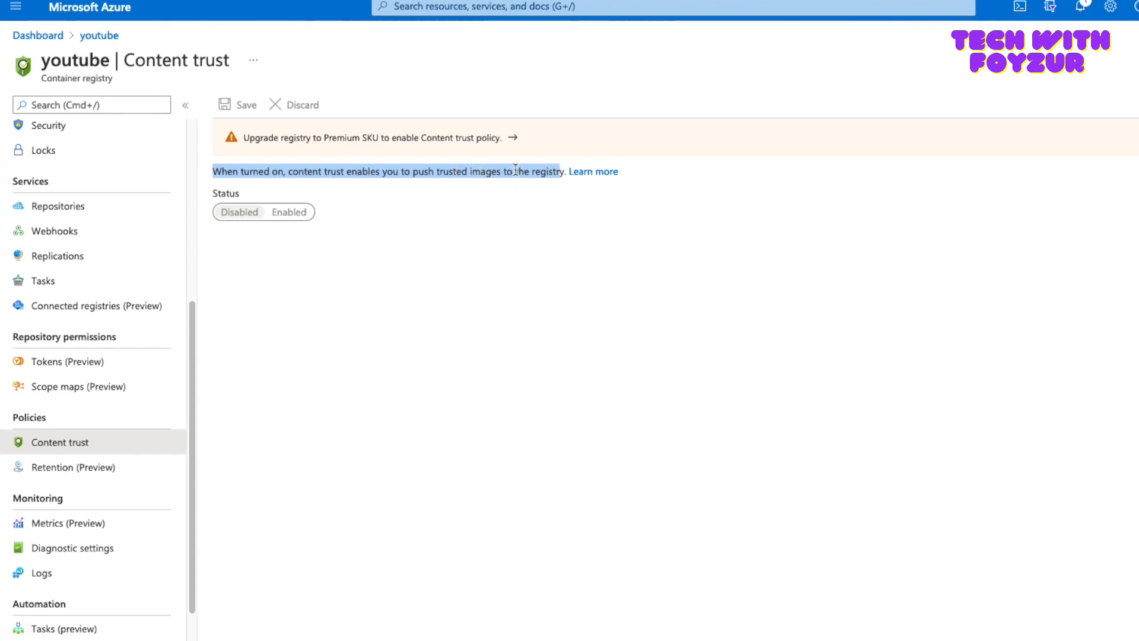
Open the linked documentation on content trust in Azure Container Registry and skim the article.
{"action": "left_click", "coordinate": [584, 172]}
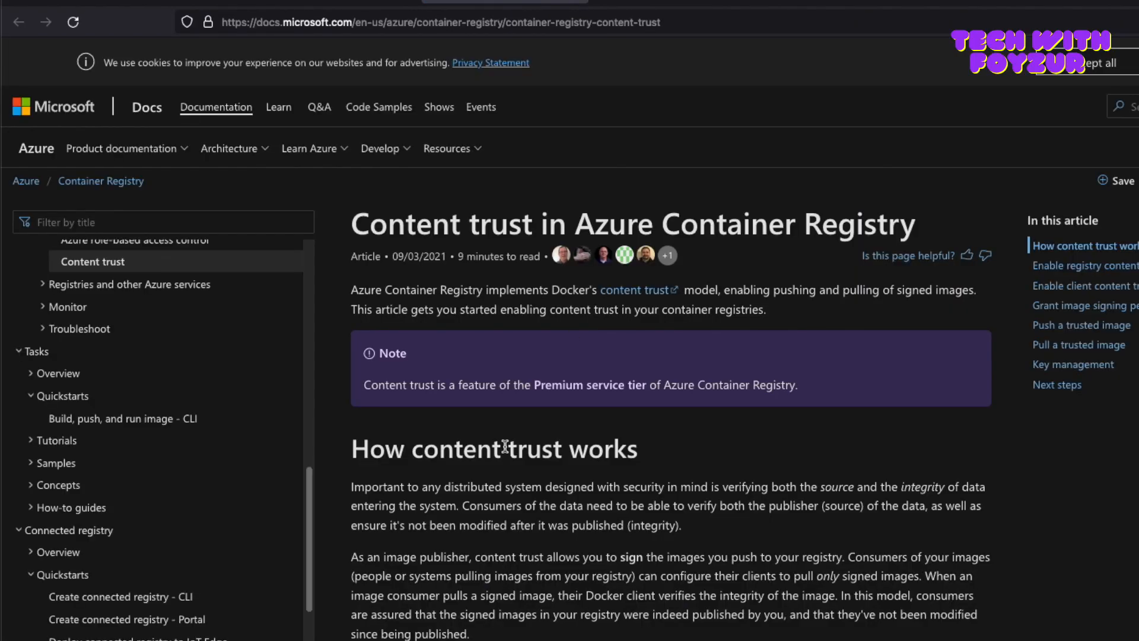
{"action": "scroll", "coordinate": [503, 468], "scroll_direction": "down", "scroll_amount": 2}
{"action": "left_click_drag", "start_coordinate": [364, 149], "coordinate": [907, 127]}
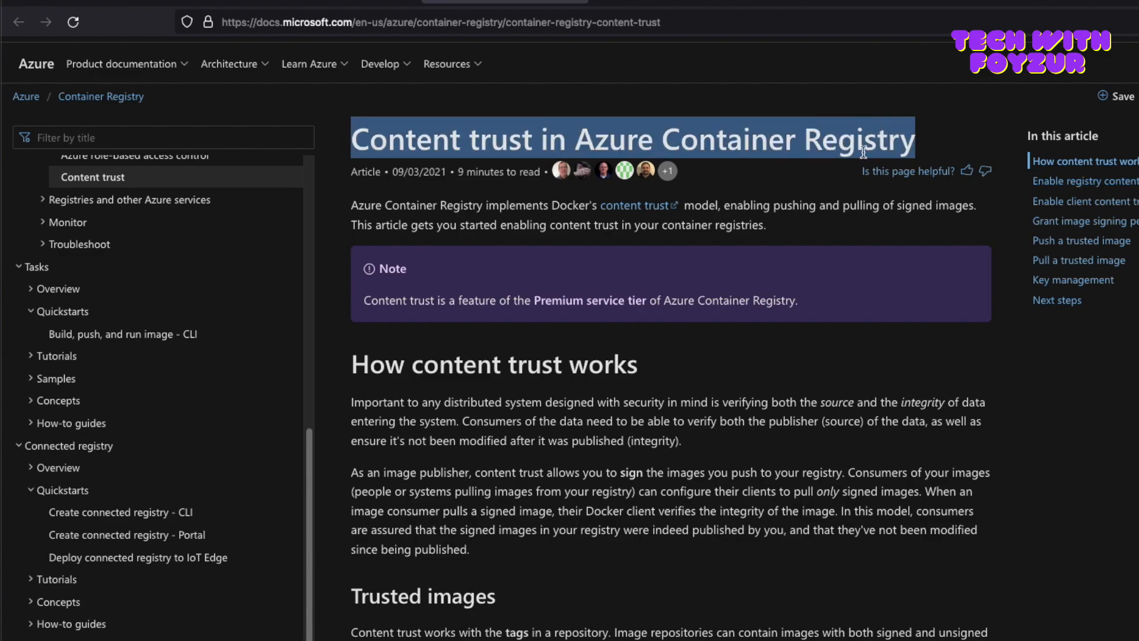
{"action": "scroll", "coordinate": [641, 422], "scroll_direction": "down", "scroll_amount": 5}
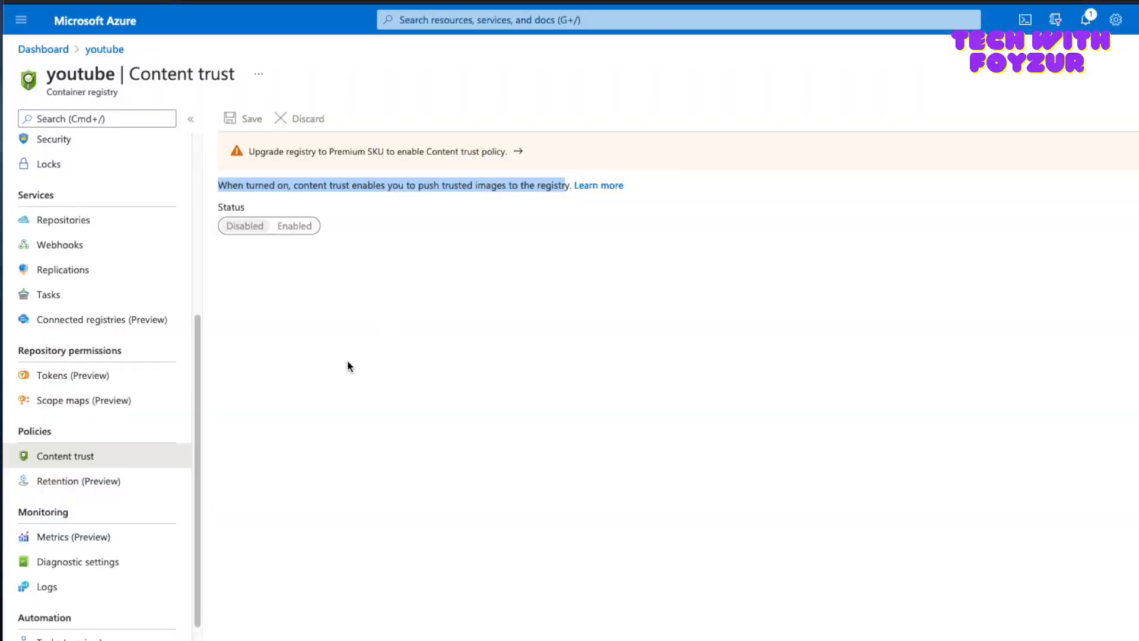
Chart the youtube registry's Run Duration metric, replace it with Successful Pull Count, and review the other available metrics.
{"action": "scroll", "coordinate": [168, 410], "scroll_direction": "down", "scroll_amount": 1}
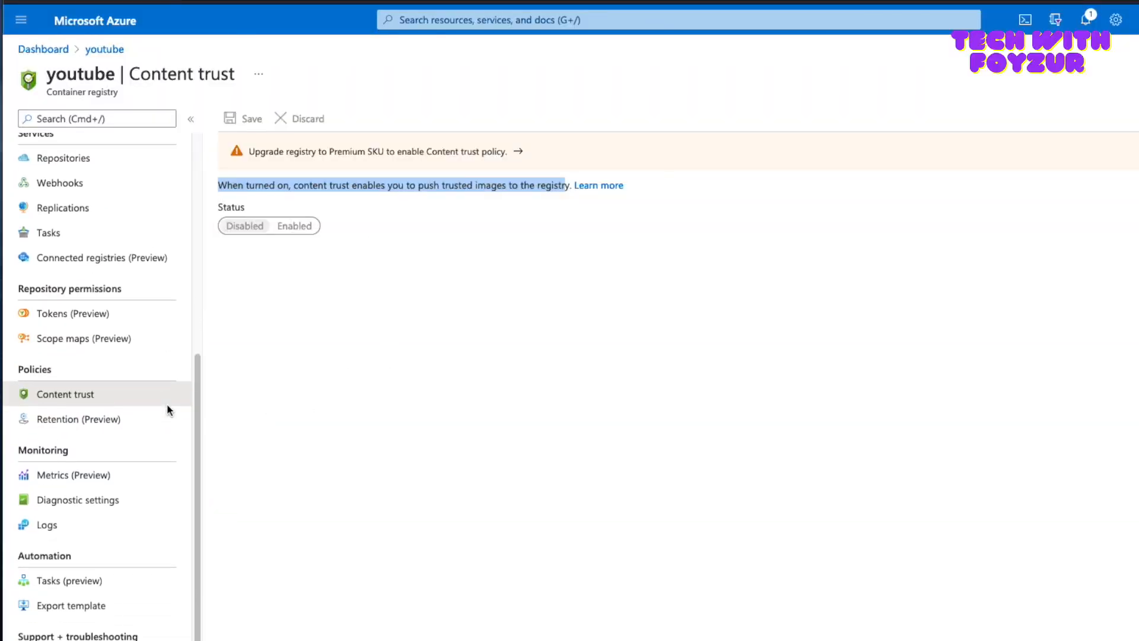
{"action": "left_click", "coordinate": [97, 472]}
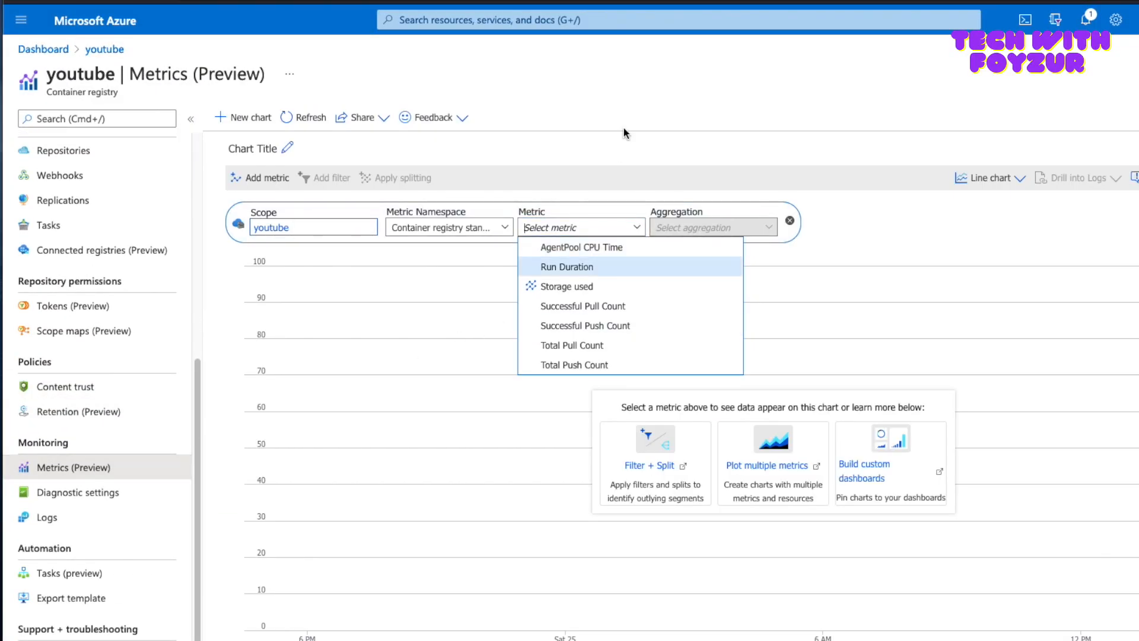
{"action": "left_click", "coordinate": [573, 228]}
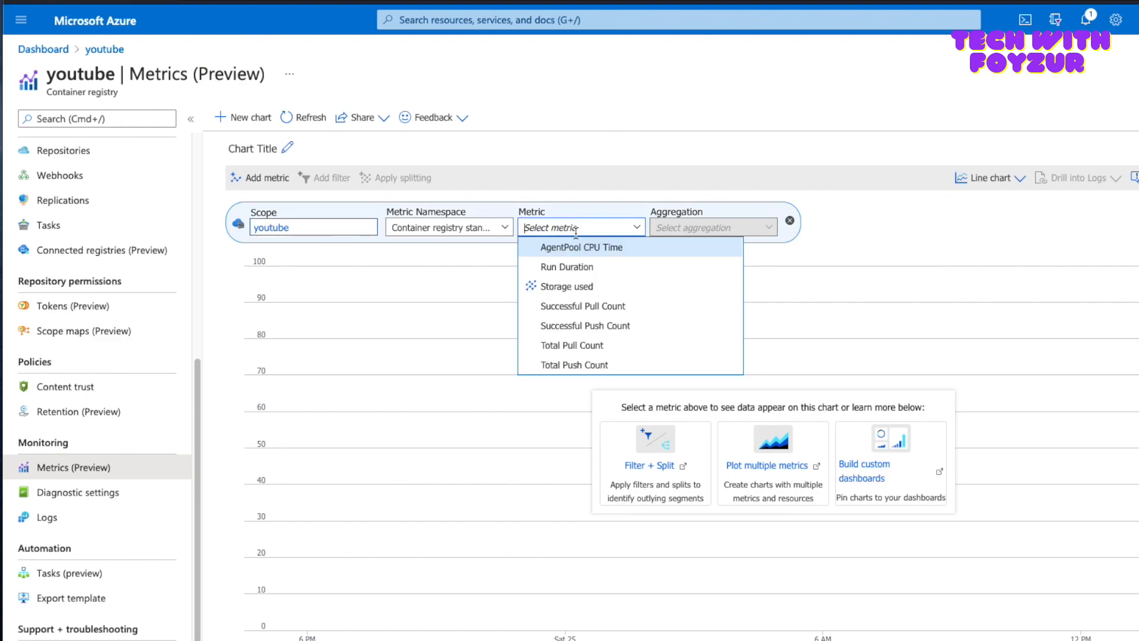
{"action": "left_click", "coordinate": [573, 267]}
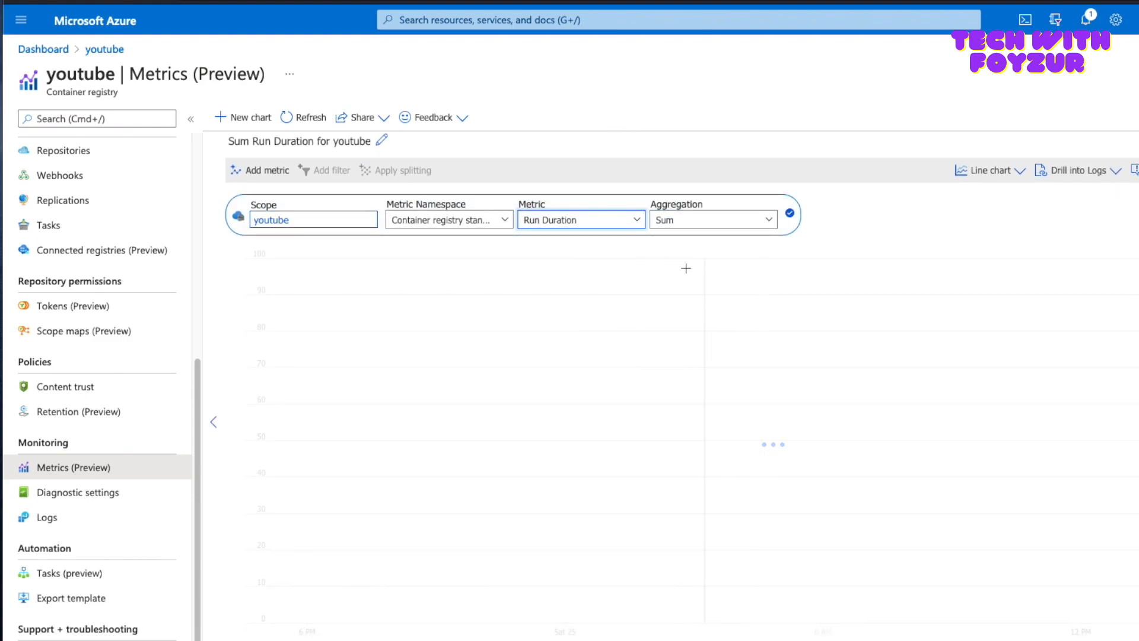
{"action": "left_click", "coordinate": [599, 219]}
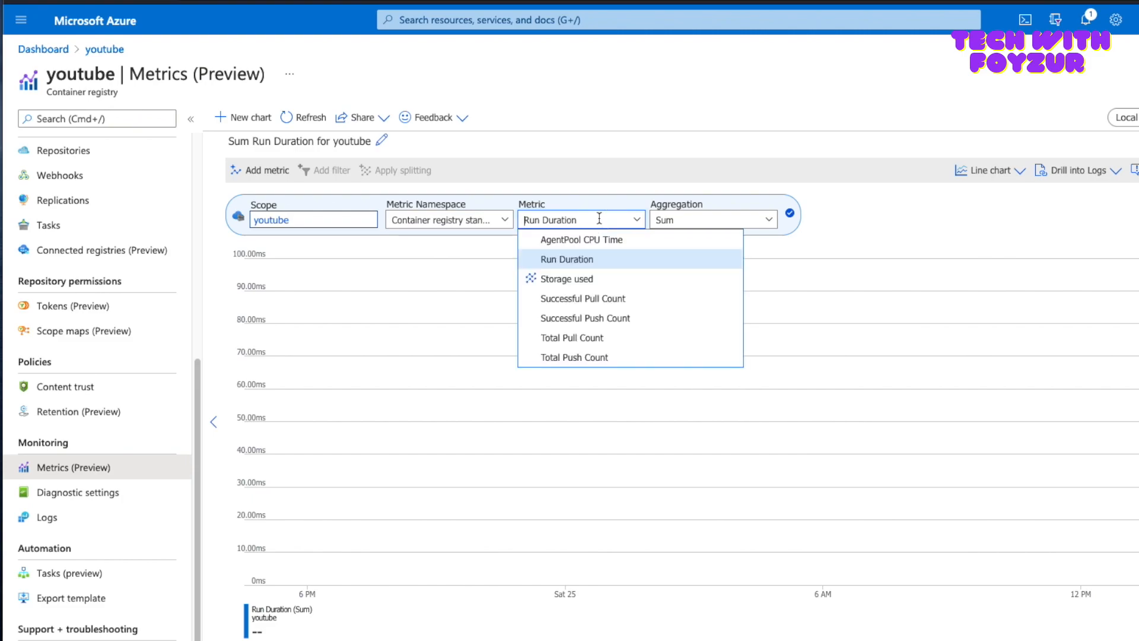
{"action": "left_click", "coordinate": [605, 302]}
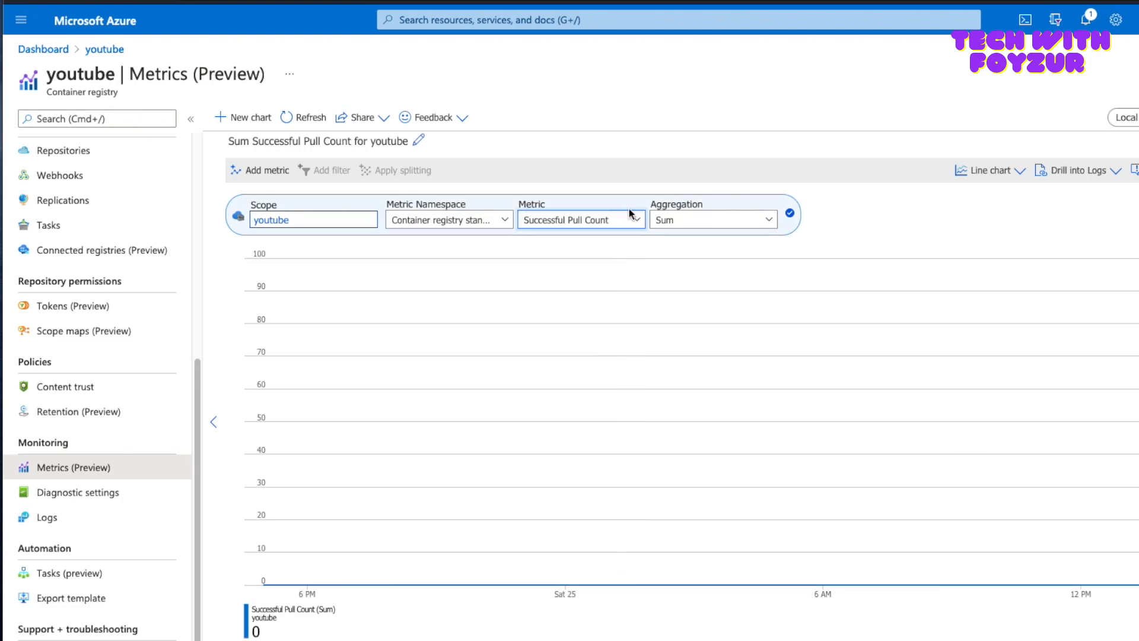
{"action": "scroll", "coordinate": [645, 372], "scroll_direction": "down", "scroll_amount": 1}
{"action": "left_click", "coordinate": [618, 204]}
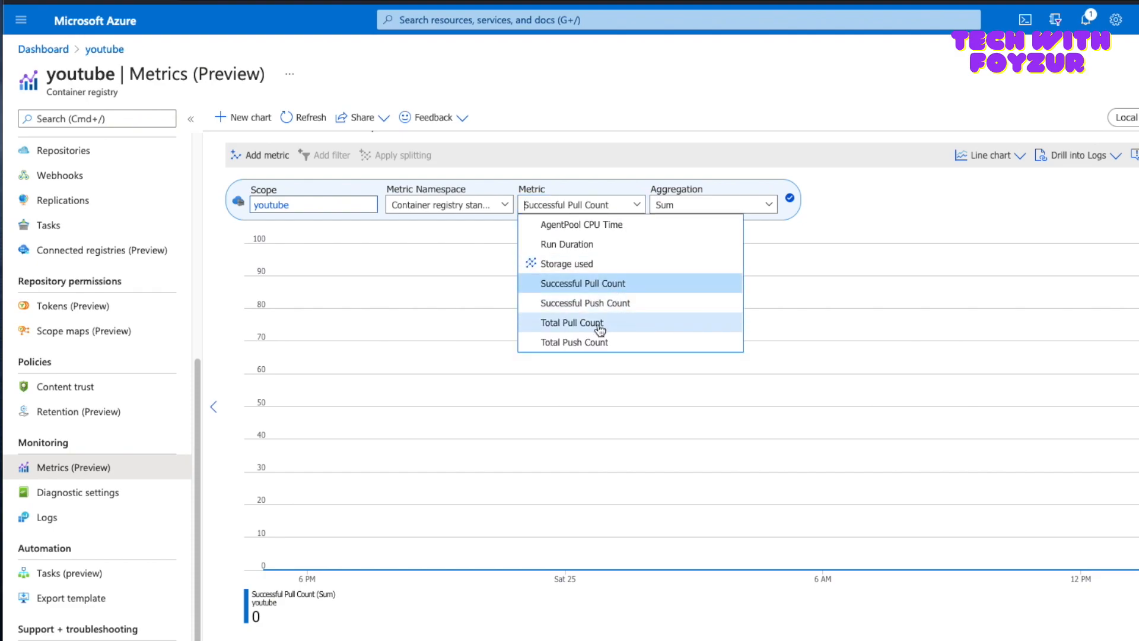
View the Successful Pull Count metric as a bar chart and a grid, returning it to a line chart.
{"action": "left_click", "coordinate": [1014, 155]}
{"action": "left_click", "coordinate": [896, 249]}
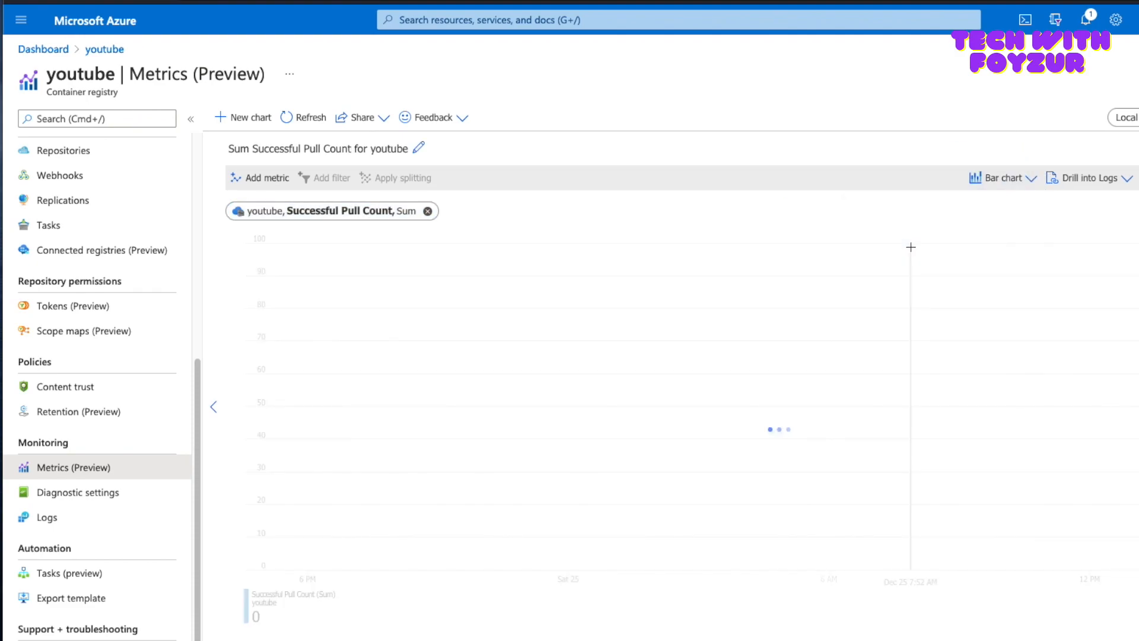
{"action": "left_click", "coordinate": [1028, 181]}
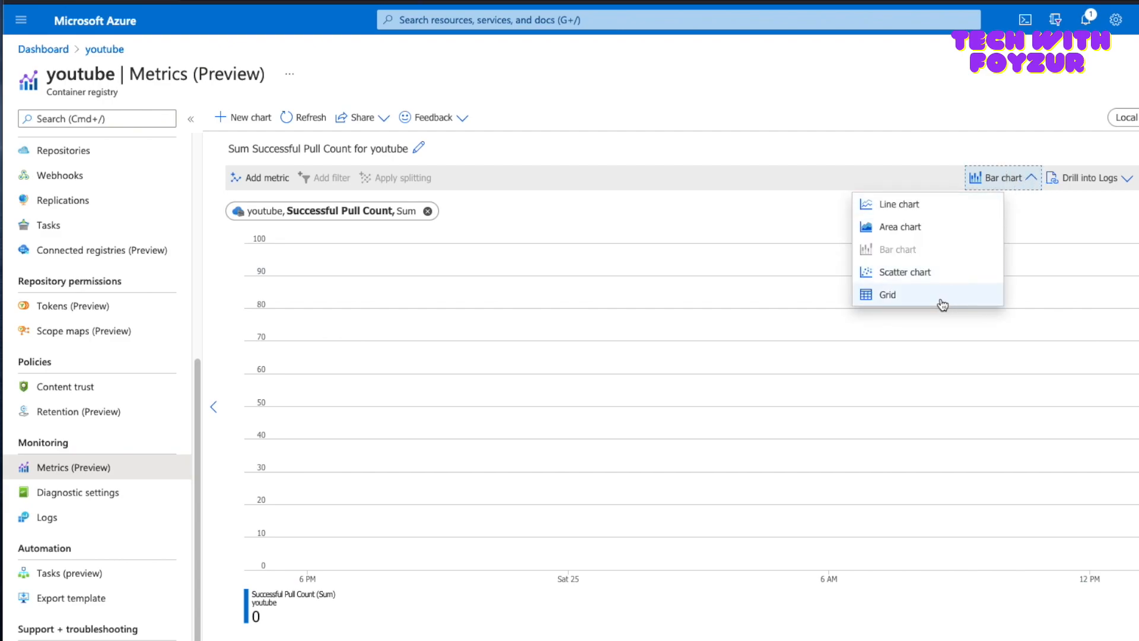
{"action": "left_click", "coordinate": [934, 293]}
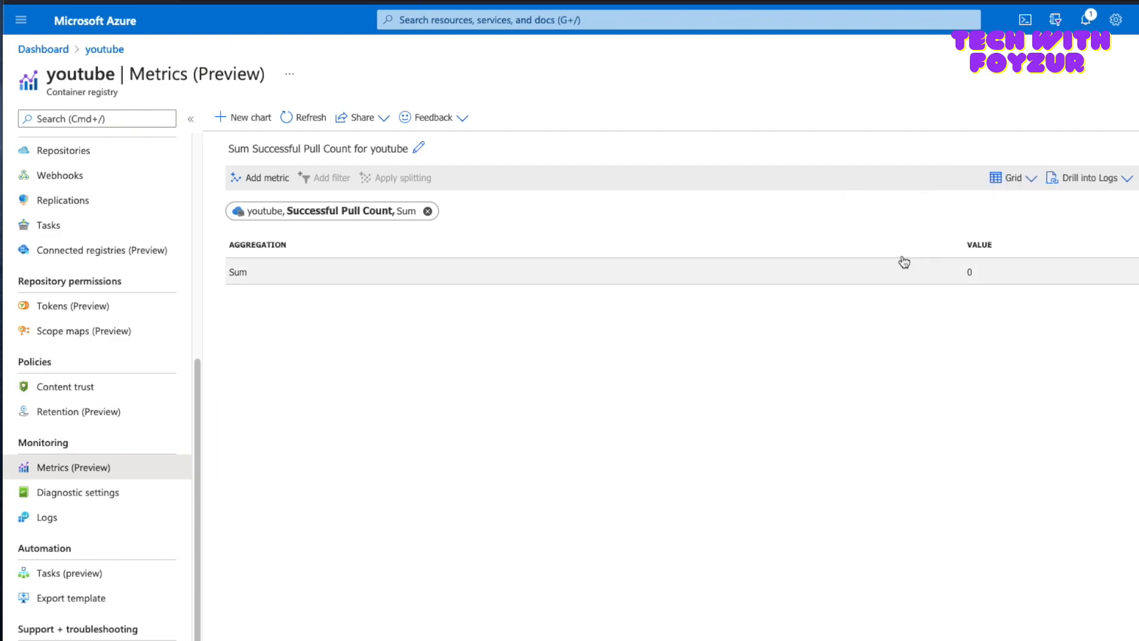
{"action": "left_click", "coordinate": [1012, 179]}
{"action": "left_click", "coordinate": [927, 205]}
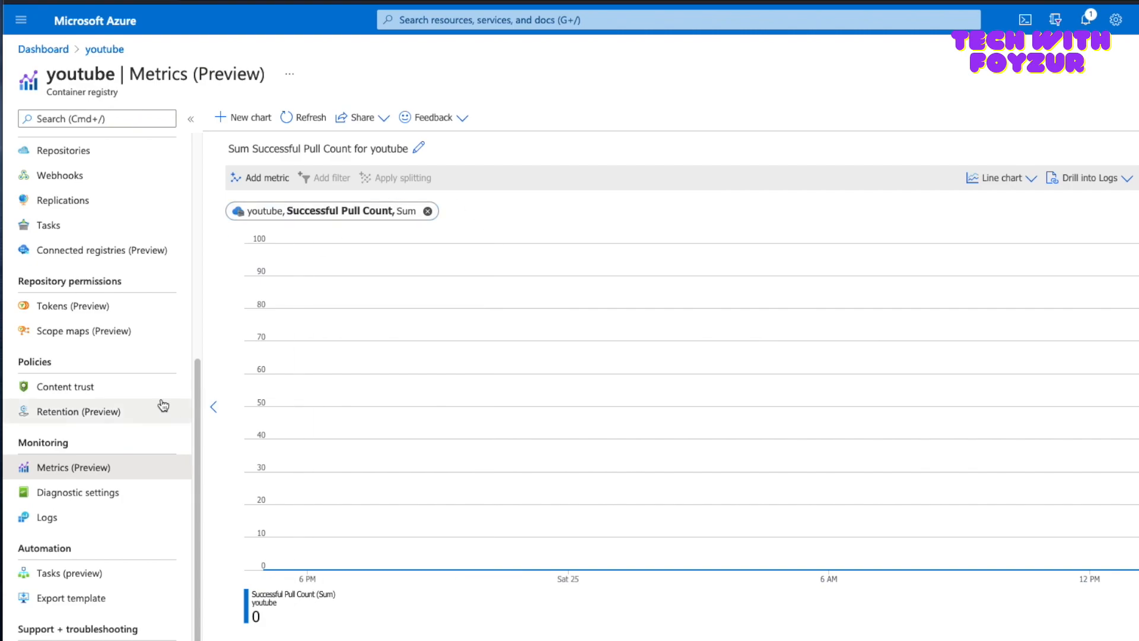
Examine the youtube registry's Logs page and review the Monitoring, Policies, Repository permissions, and Services setting groups.
{"action": "left_click", "coordinate": [76, 516]}
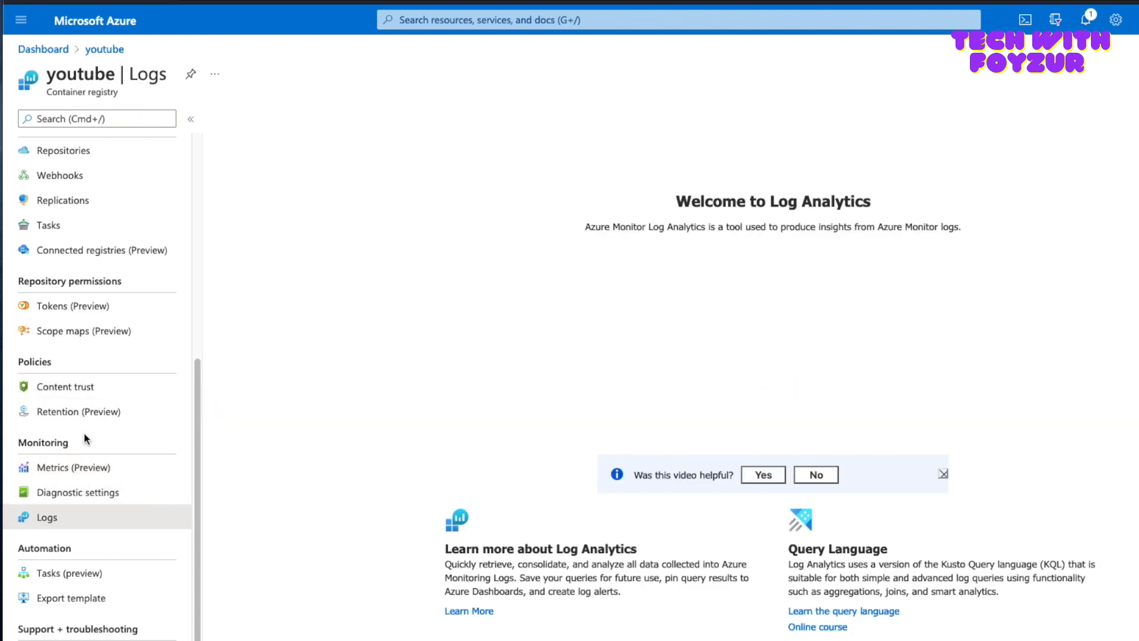
{"action": "left_click_drag", "start_coordinate": [12, 443], "coordinate": [76, 445]}
{"action": "left_click_drag", "start_coordinate": [19, 364], "coordinate": [58, 365]}
{"action": "left_click_drag", "start_coordinate": [18, 280], "coordinate": [116, 281]}
{"action": "scroll", "coordinate": [33, 249], "scroll_direction": "up", "scroll_amount": 3}
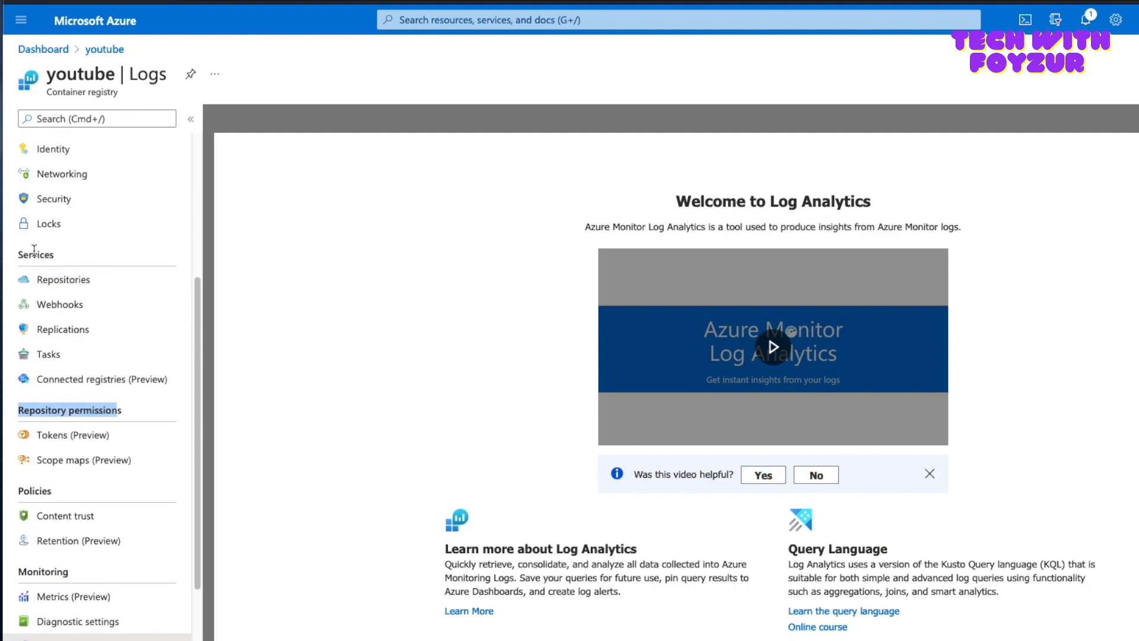
{"action": "left_click_drag", "start_coordinate": [20, 249], "coordinate": [69, 255]}
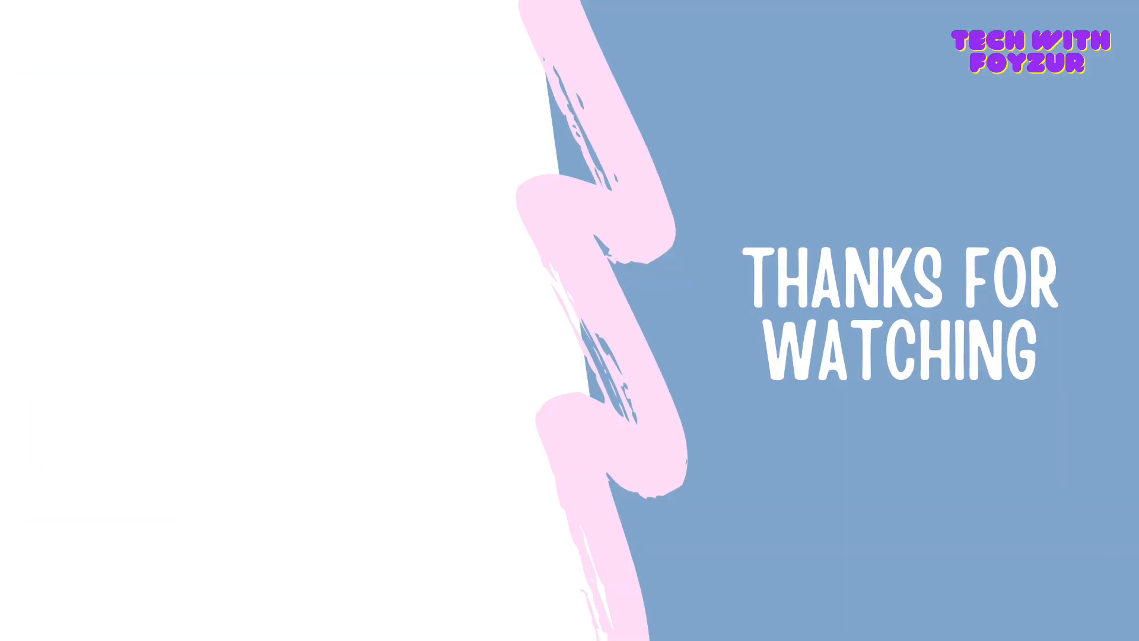